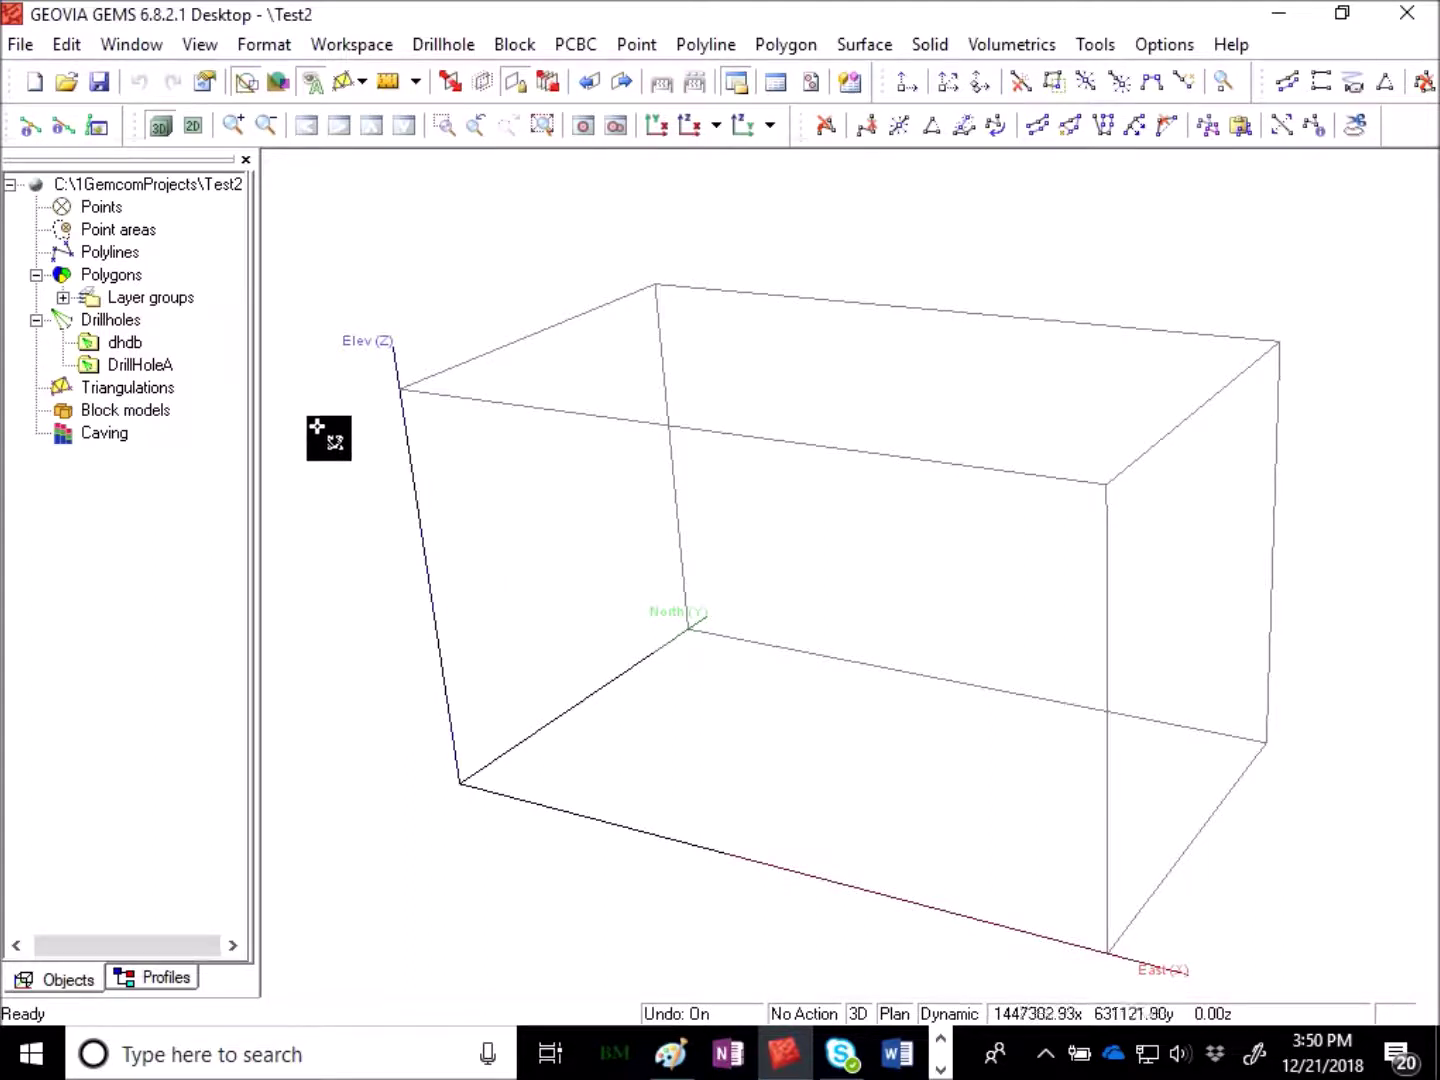
Browse hole DH-16's survey and assay records in the dhdb data editor, then close it
{"action": "left_click", "coordinate": [121, 343]}
{"action": "right_click", "coordinate": [121, 345]}
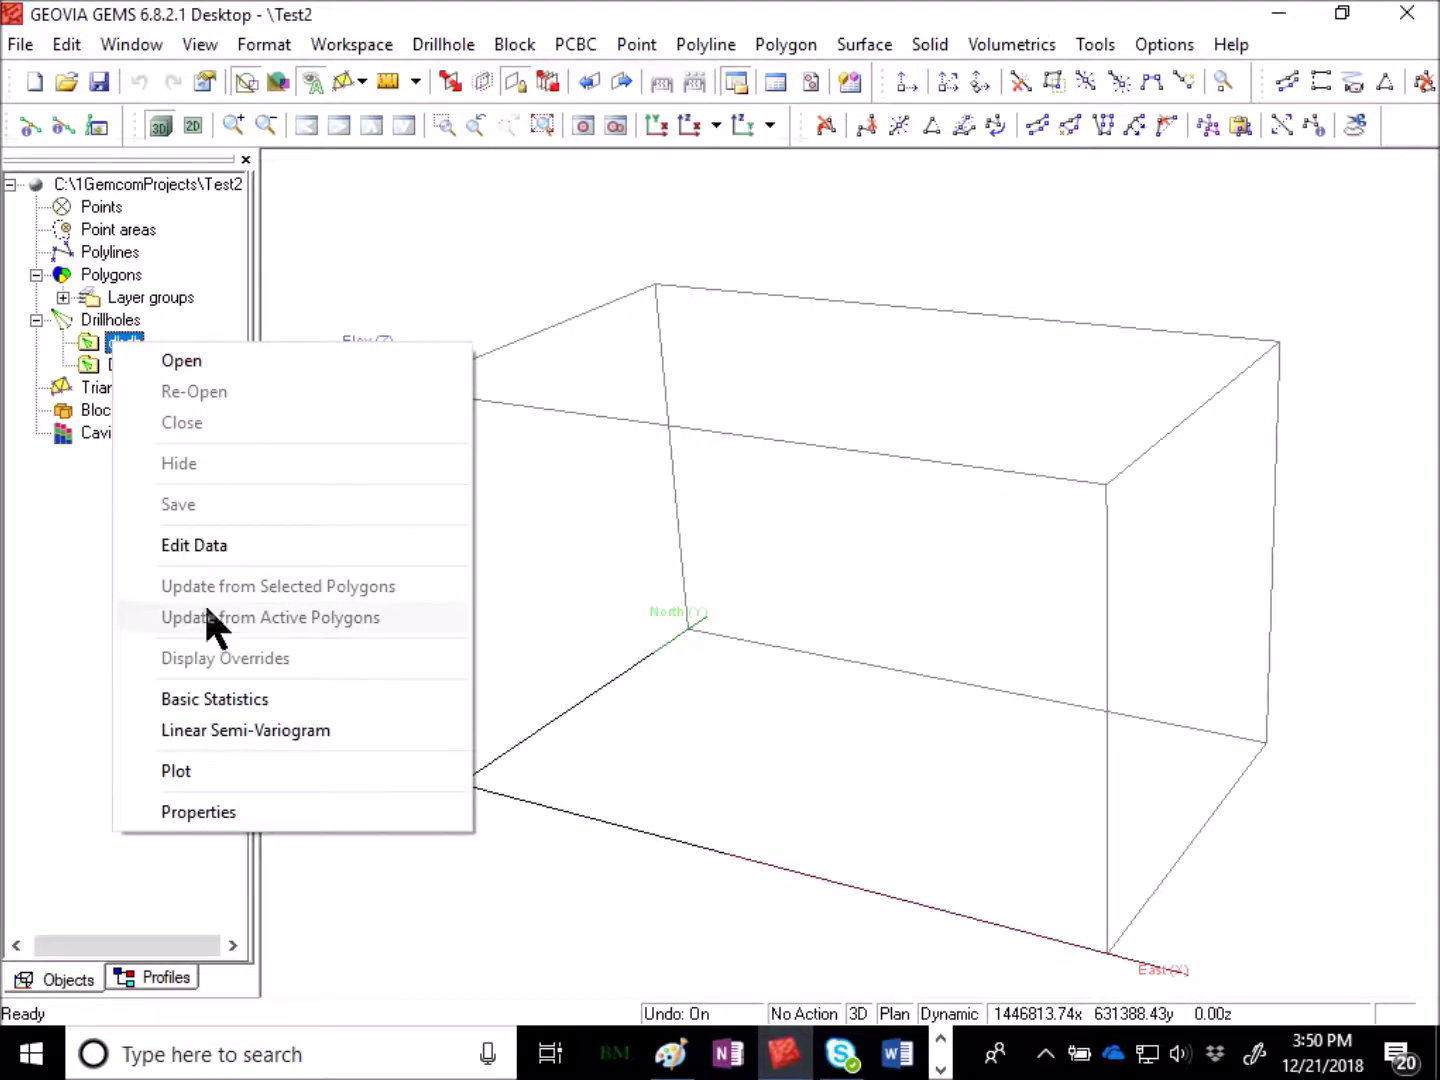
{"action": "left_click", "coordinate": [211, 544]}
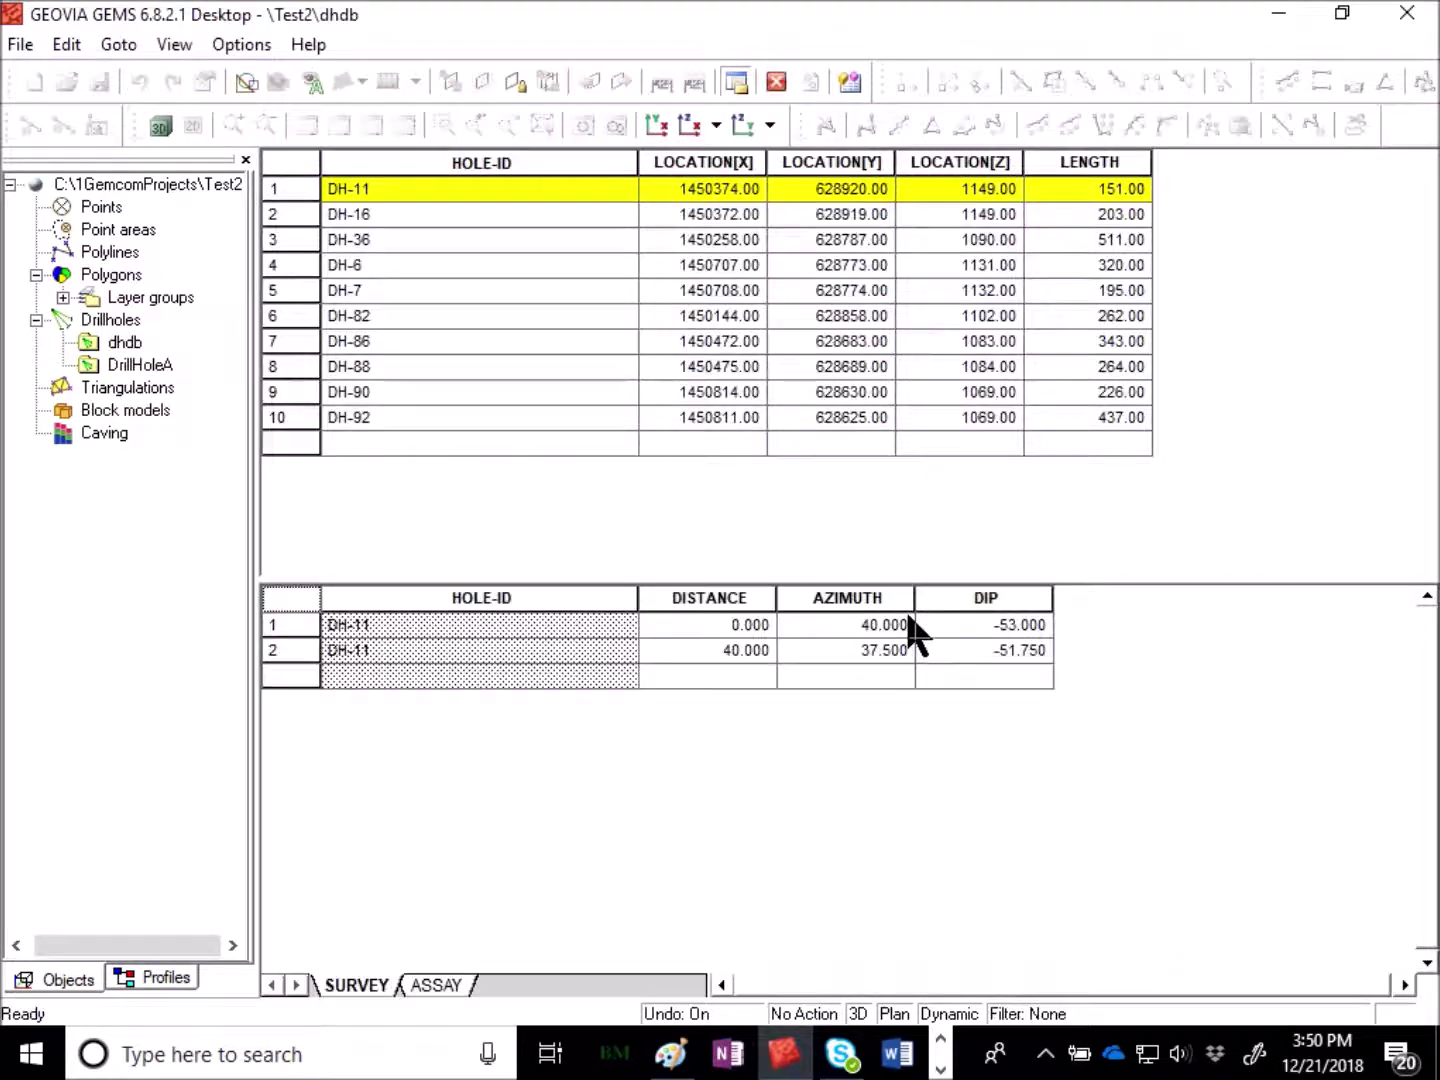
{"action": "left_click", "coordinate": [352, 213]}
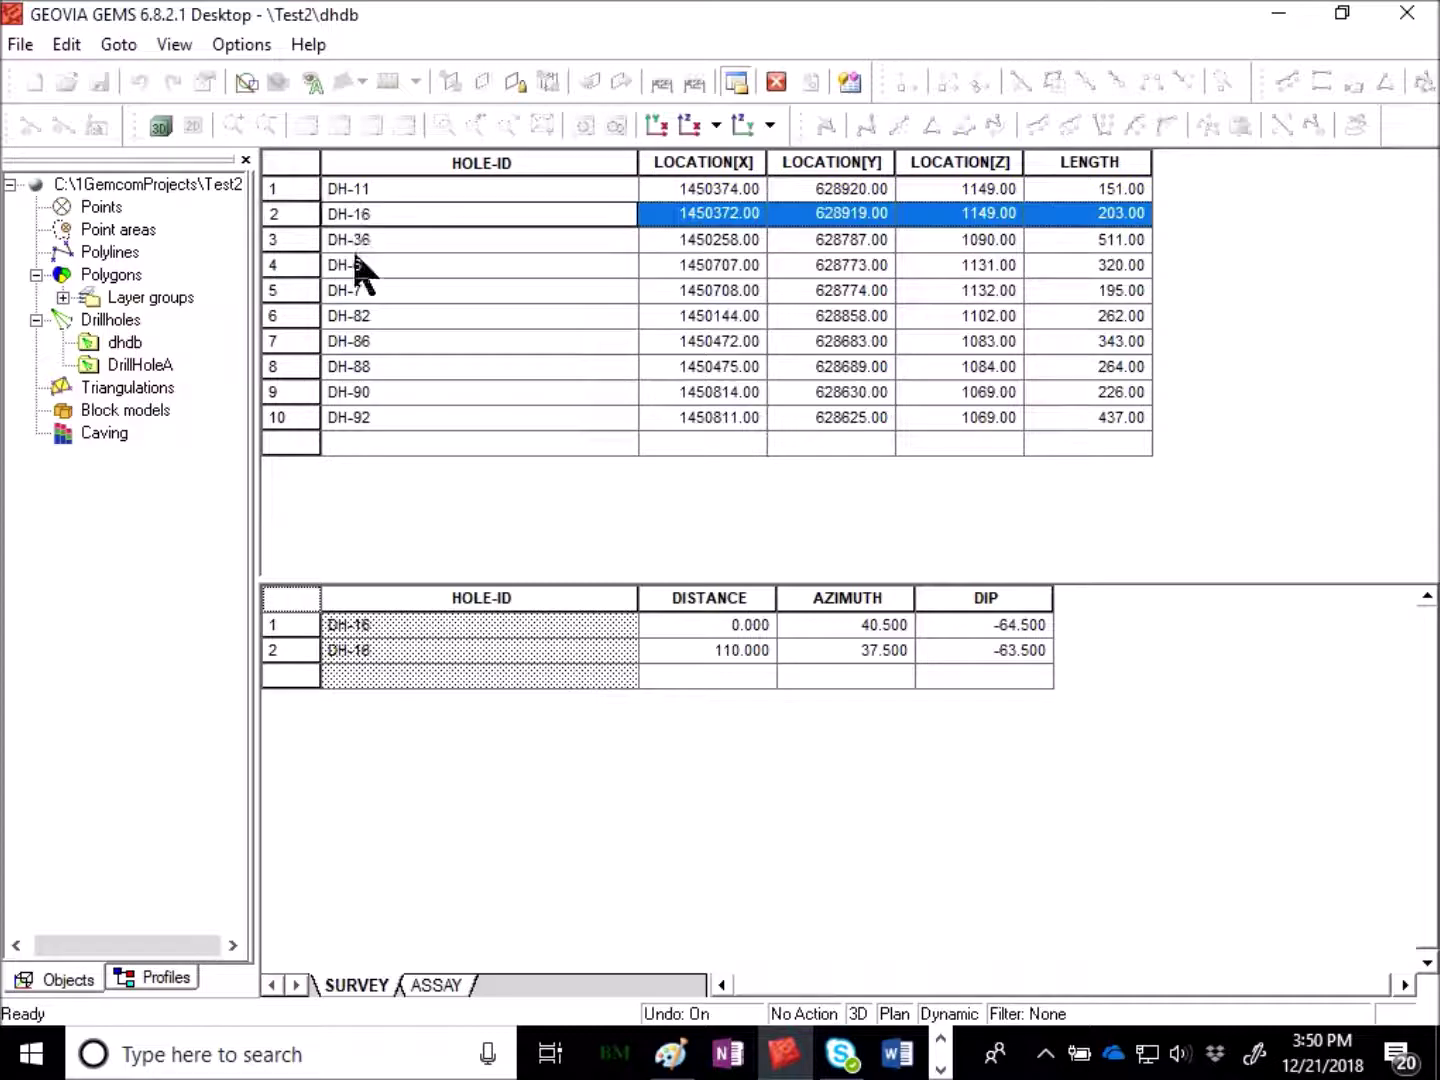
{"action": "left_click", "coordinate": [456, 984]}
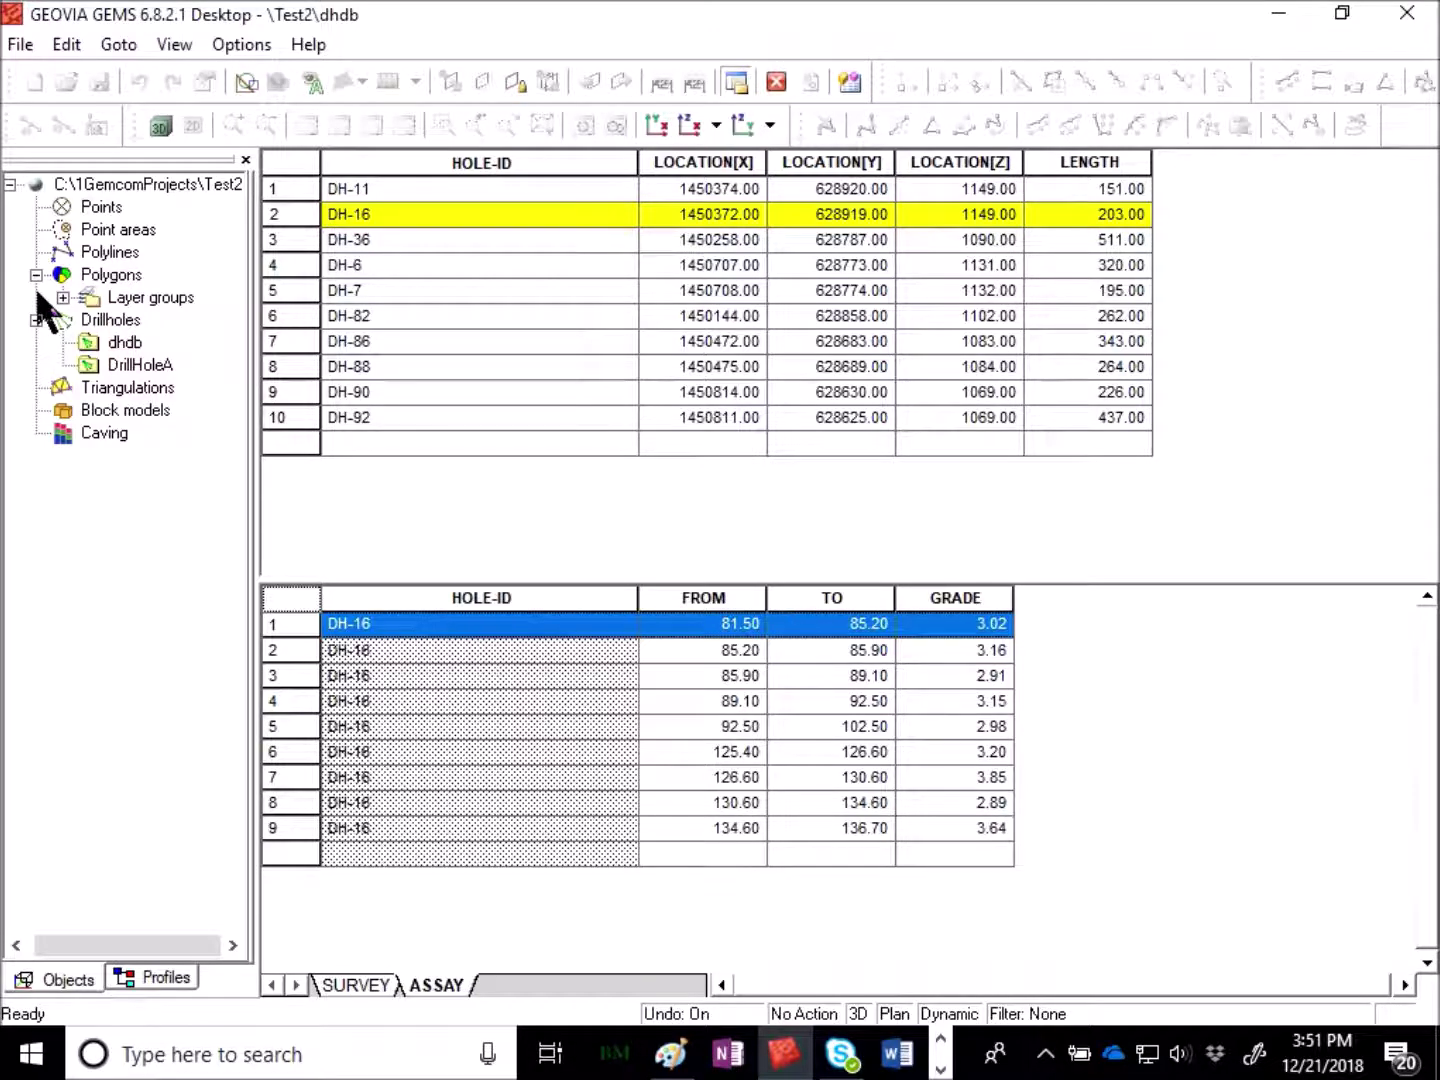
{"action": "left_click", "coordinate": [125, 342]}
{"action": "left_click", "coordinate": [31, 43]}
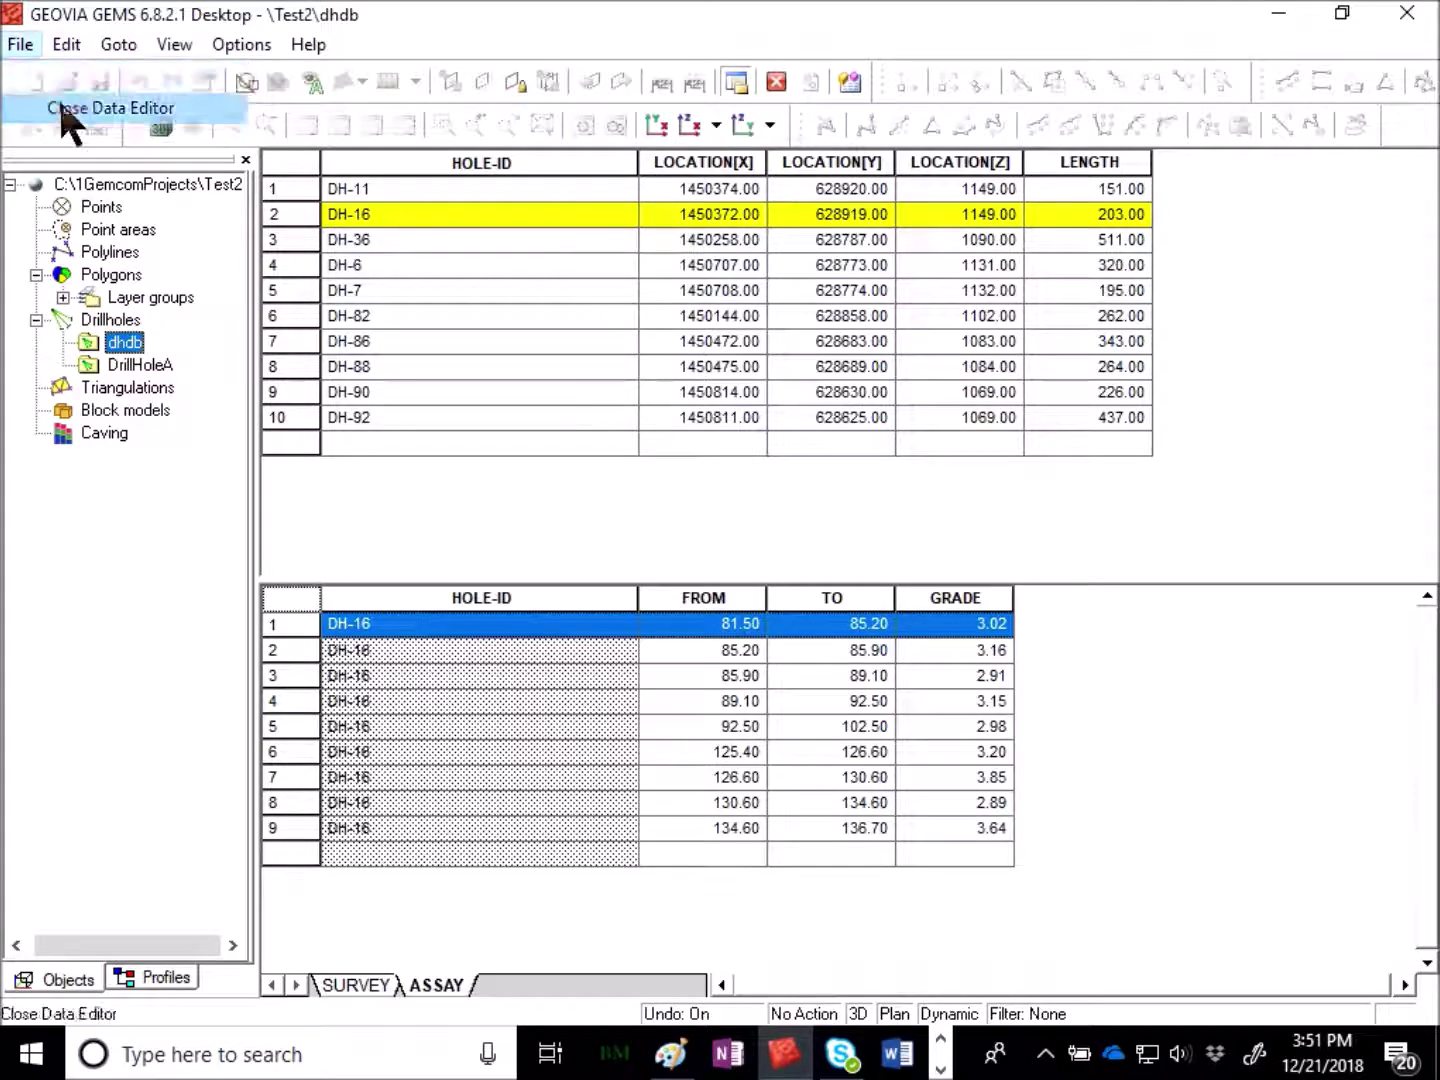
{"action": "left_click", "coordinate": [59, 97]}
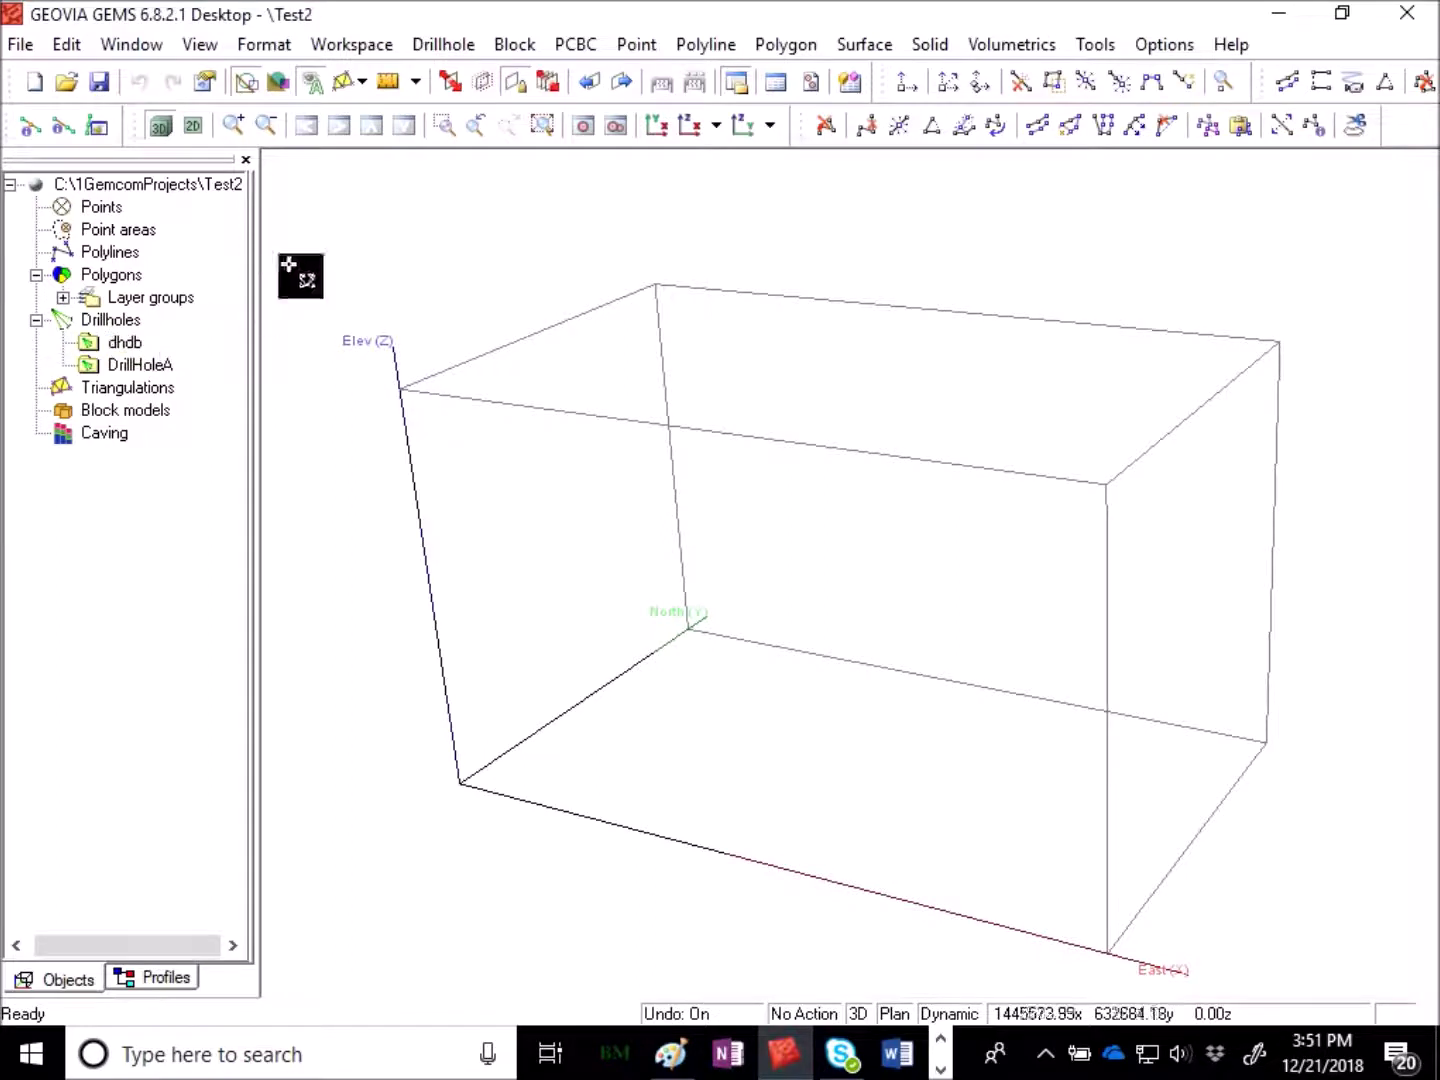
Load the dhdb workspace into the Structure Editor through Create or Modify Workspace
{"action": "left_click", "coordinate": [383, 47]}
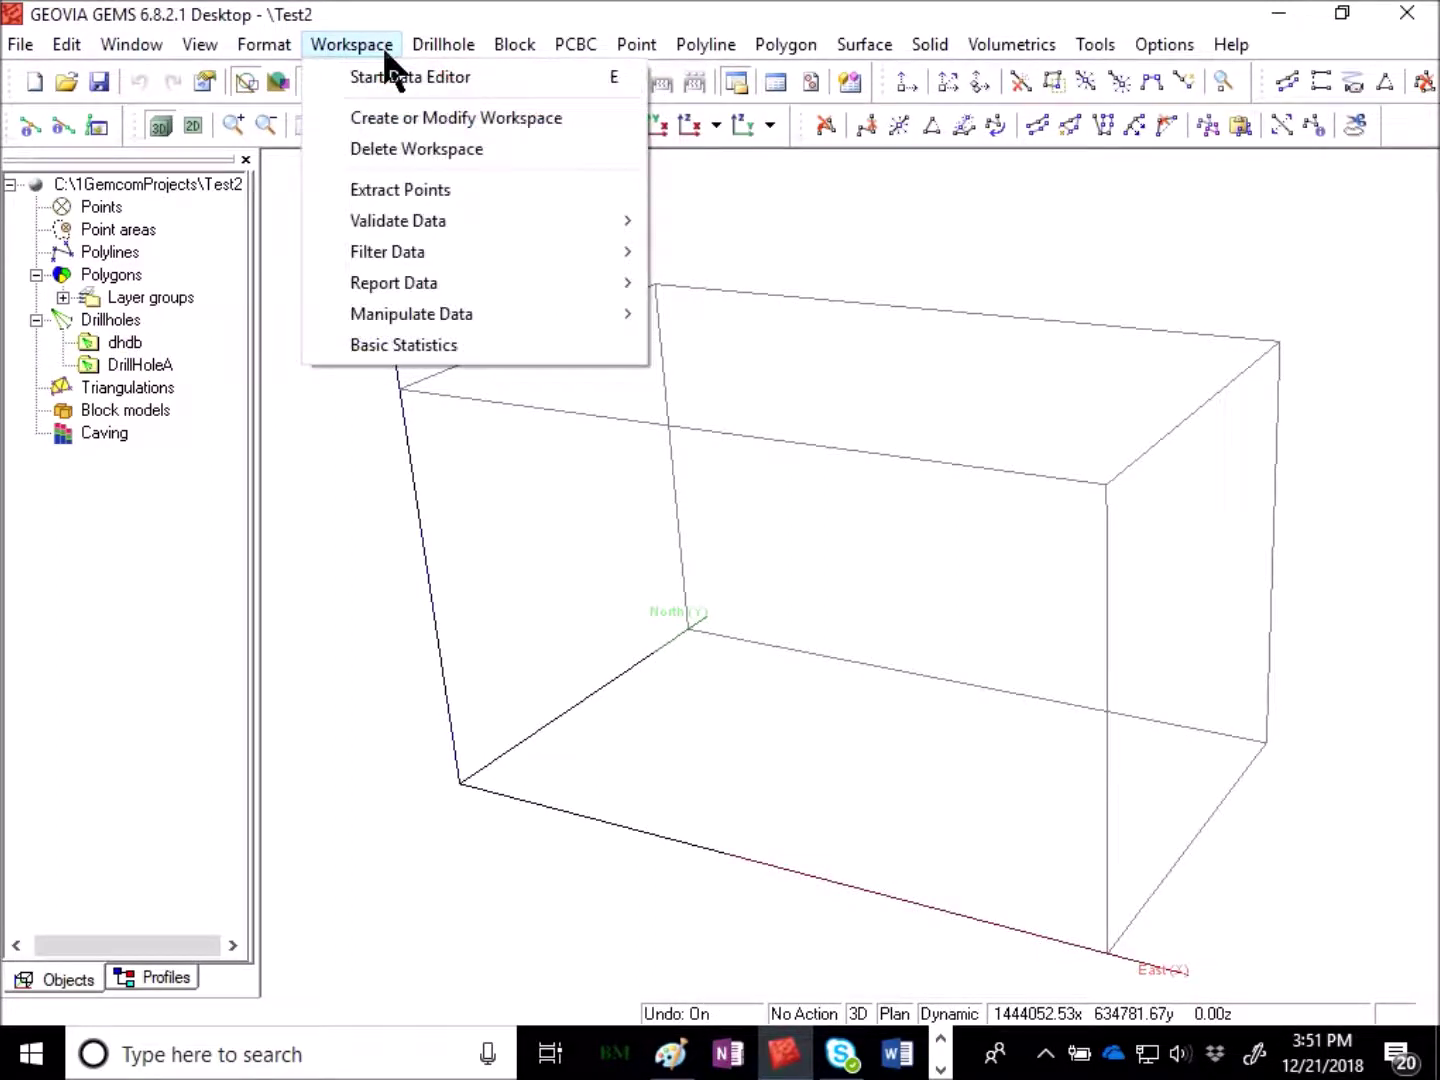
{"action": "left_click", "coordinate": [500, 122]}
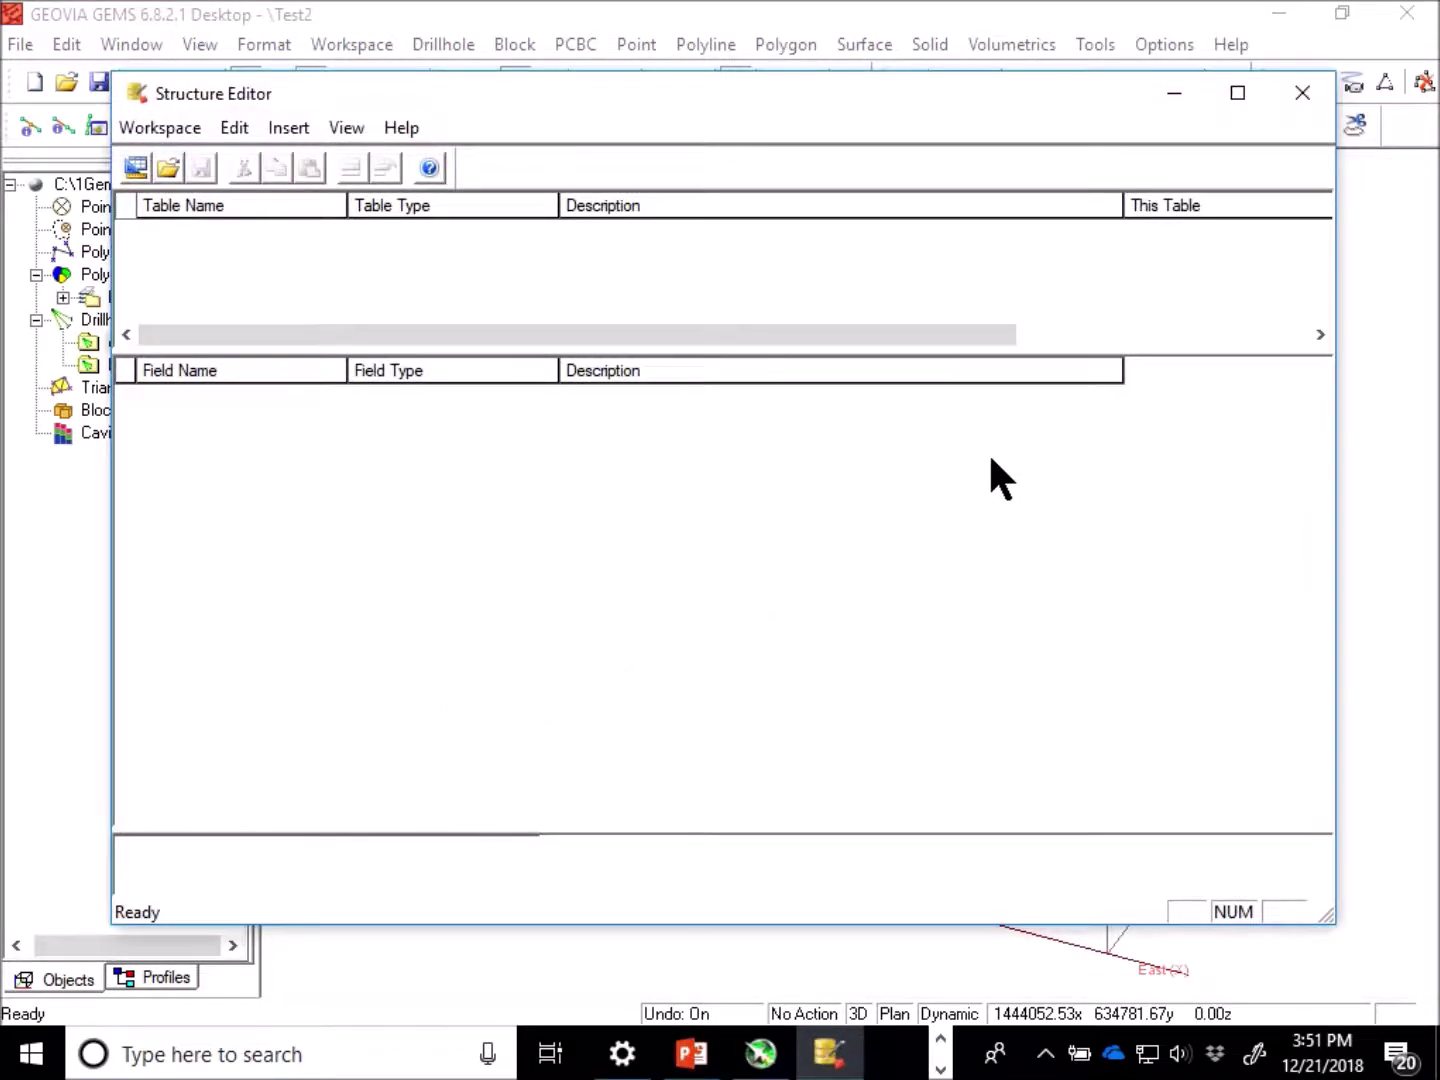
{"action": "left_click", "coordinate": [170, 172]}
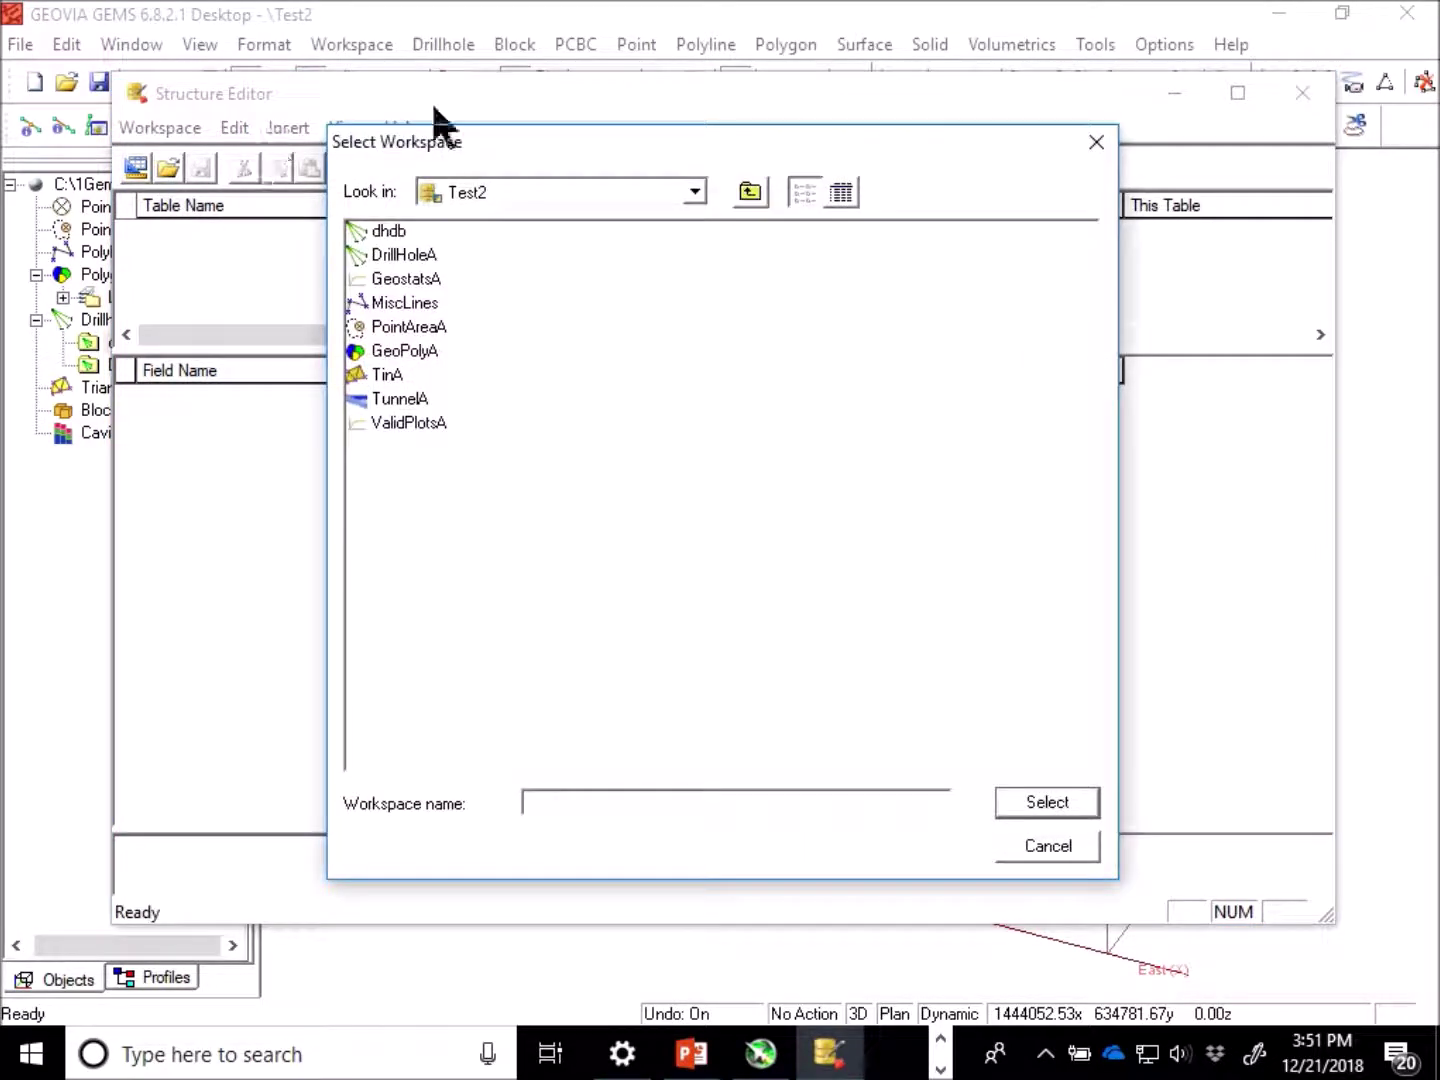
{"action": "left_click", "coordinate": [389, 231]}
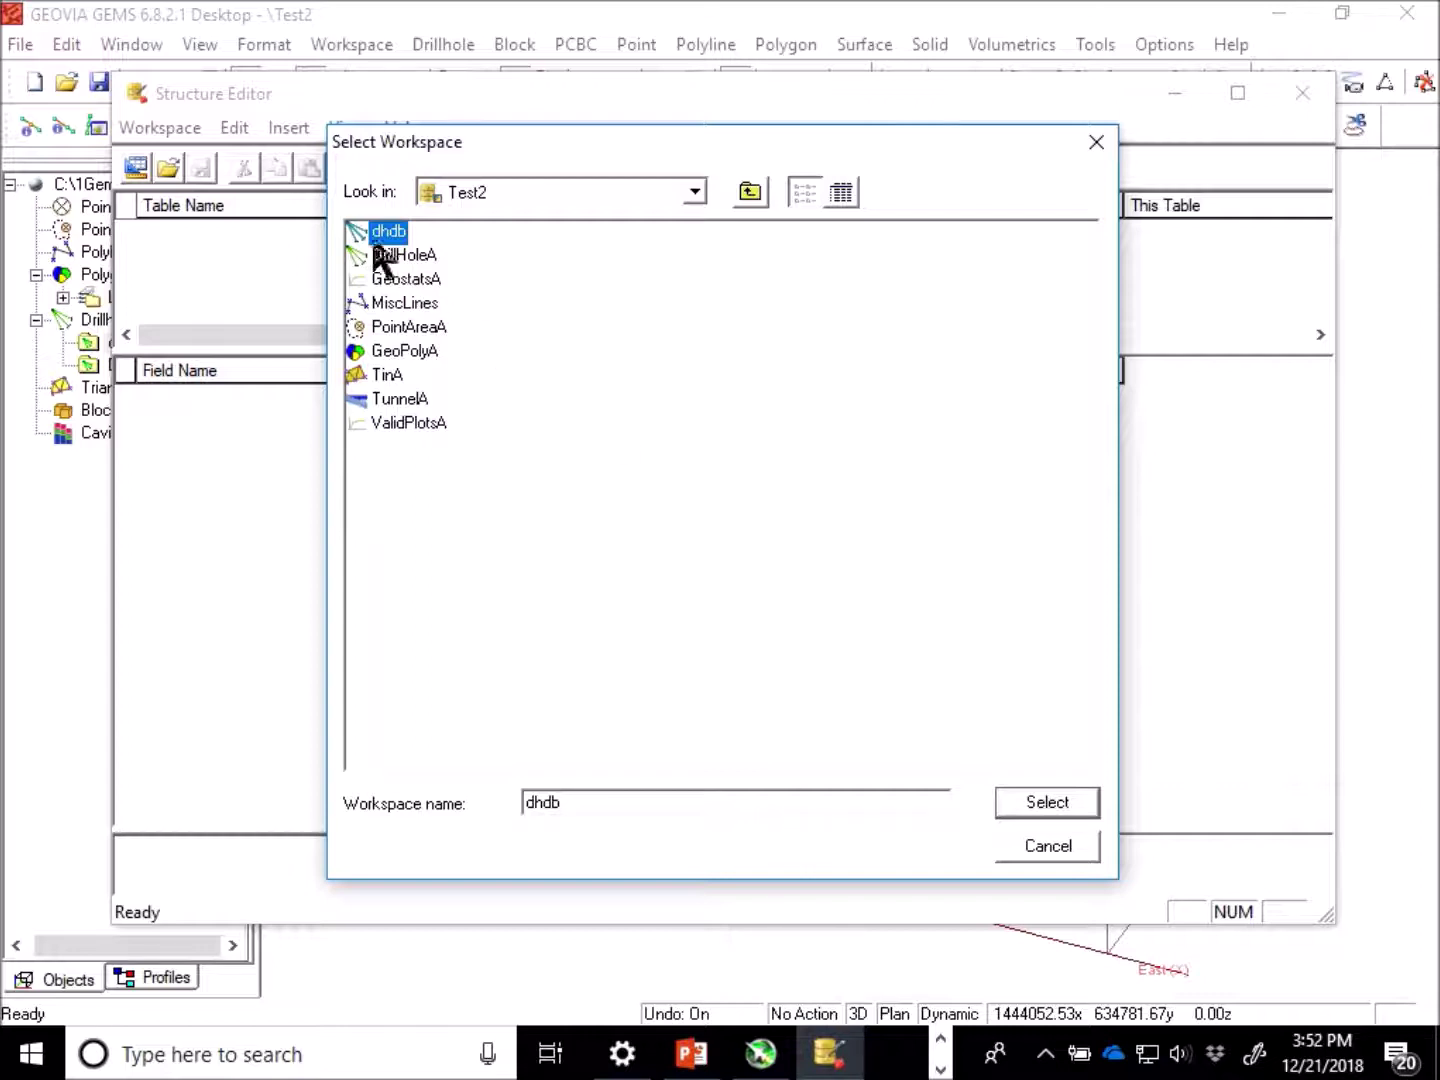
{"action": "left_click", "coordinate": [1057, 800]}
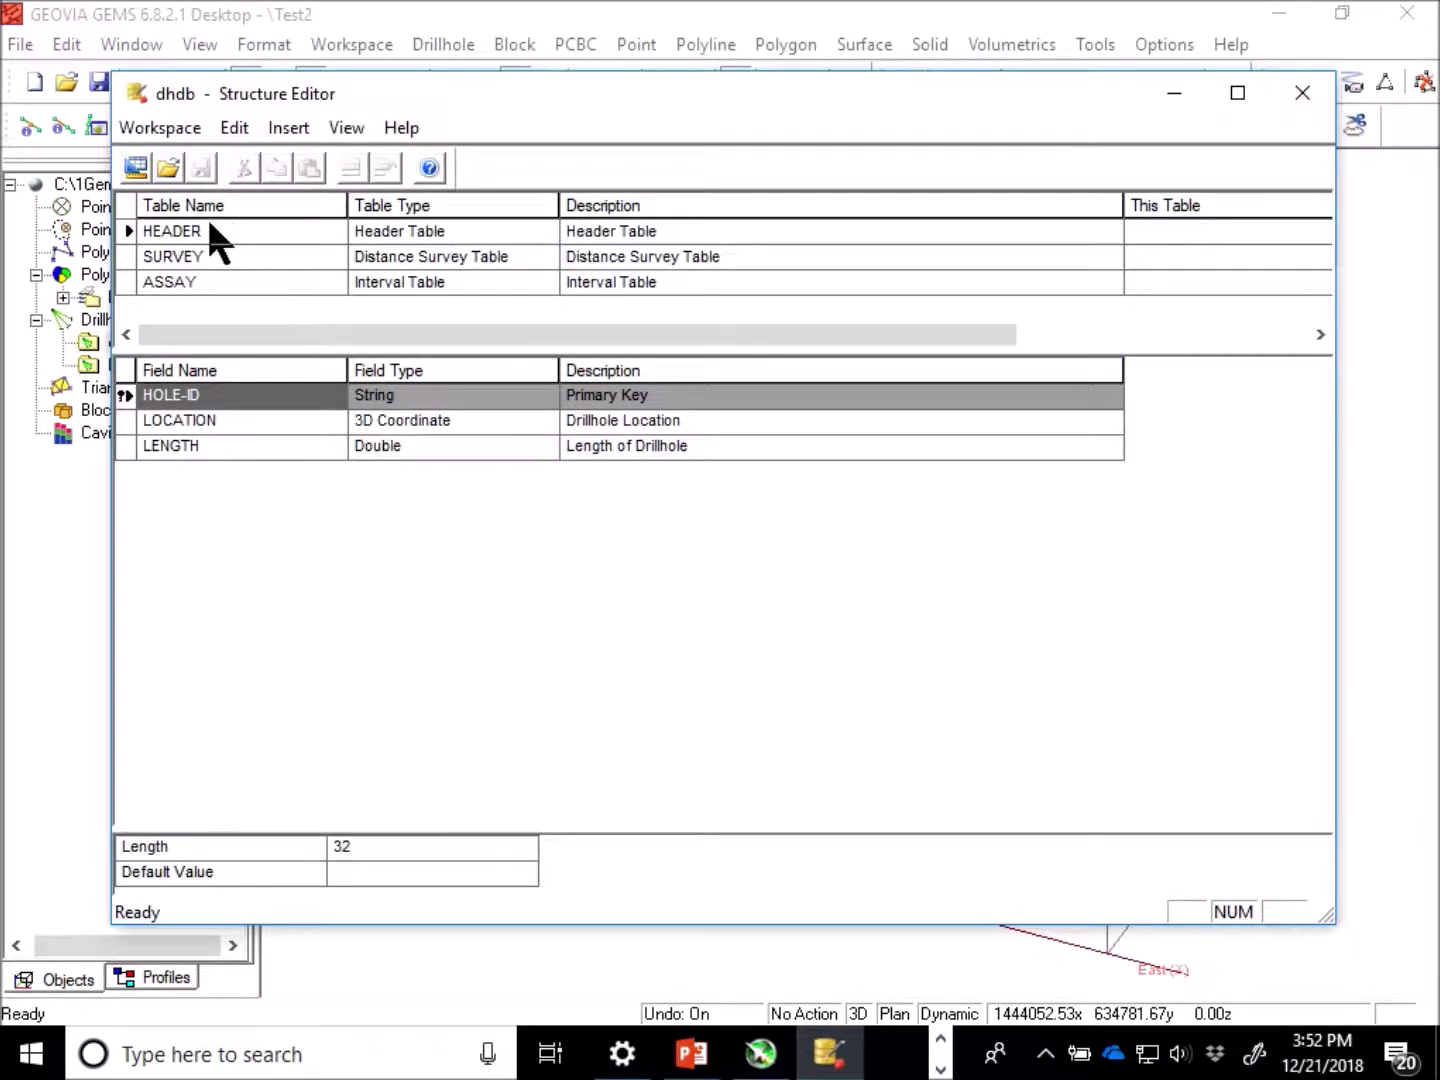
After reviewing HEADER and ASSAY fields, add an Interval Table named COMP below ASSAY
{"action": "left_click", "coordinate": [210, 230]}
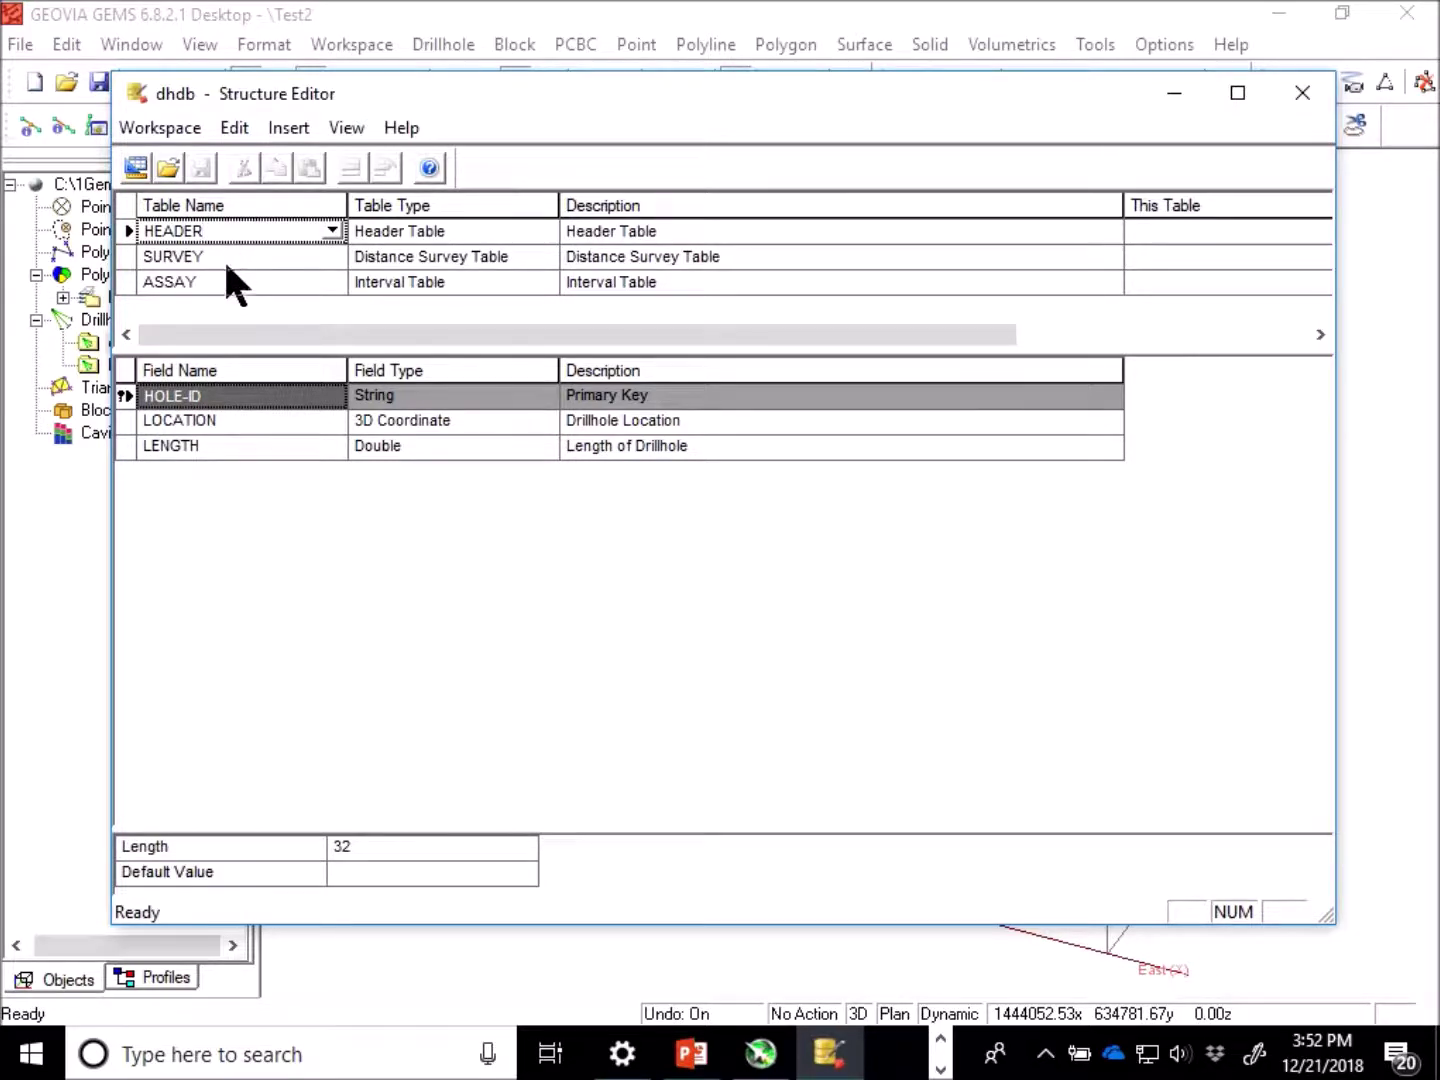
{"action": "left_click", "coordinate": [226, 281]}
{"action": "left_click", "coordinate": [223, 231]}
{"action": "left_click", "coordinate": [229, 281]}
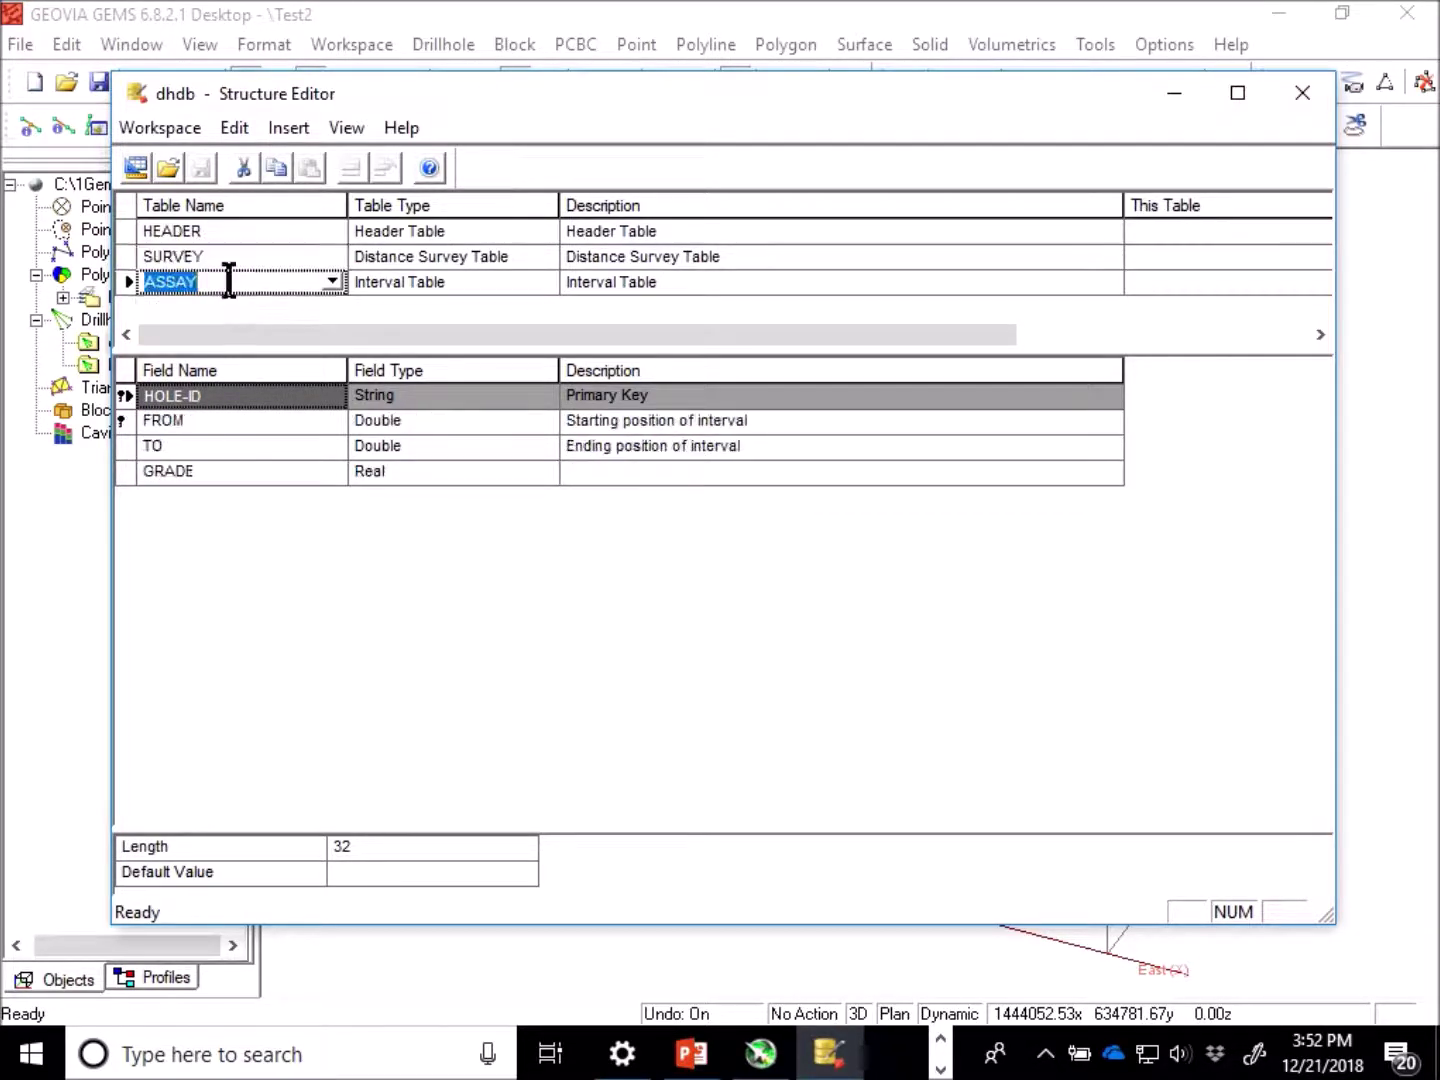
{"action": "key", "text": "Tab"}
{"action": "key", "text": "Tab"}
{"action": "key", "text": "Tab"}
{"action": "key", "text": "Tab"}
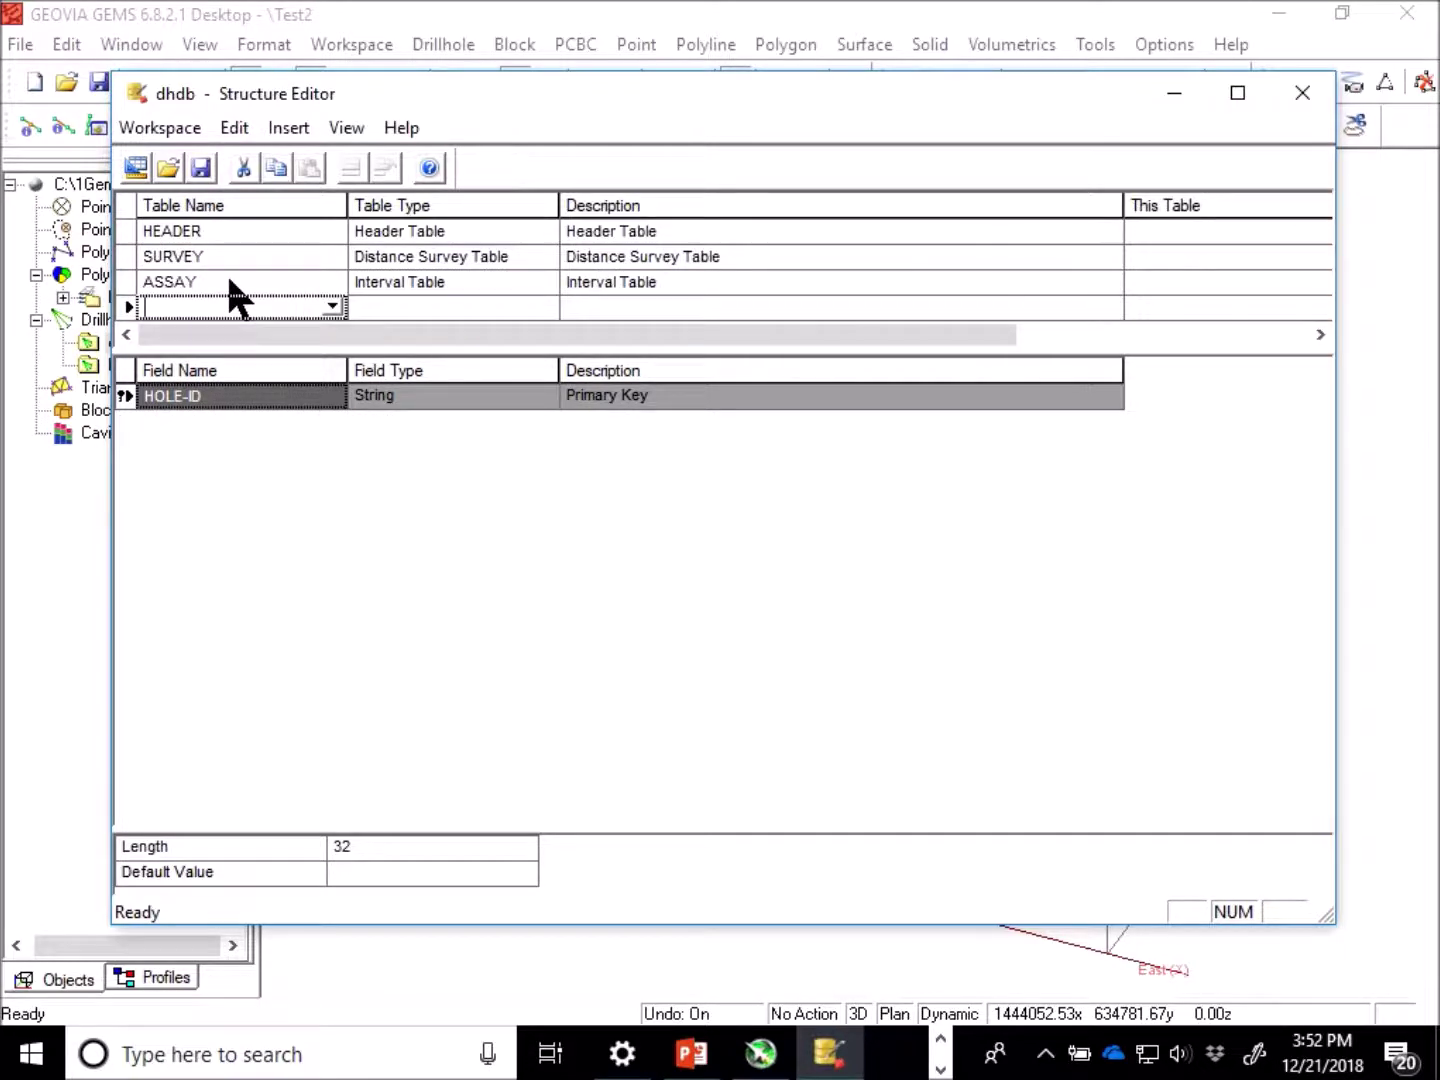
{"action": "type", "text": "comp"}
{"action": "key", "text": "Tab"}
{"action": "key", "text": "i"}
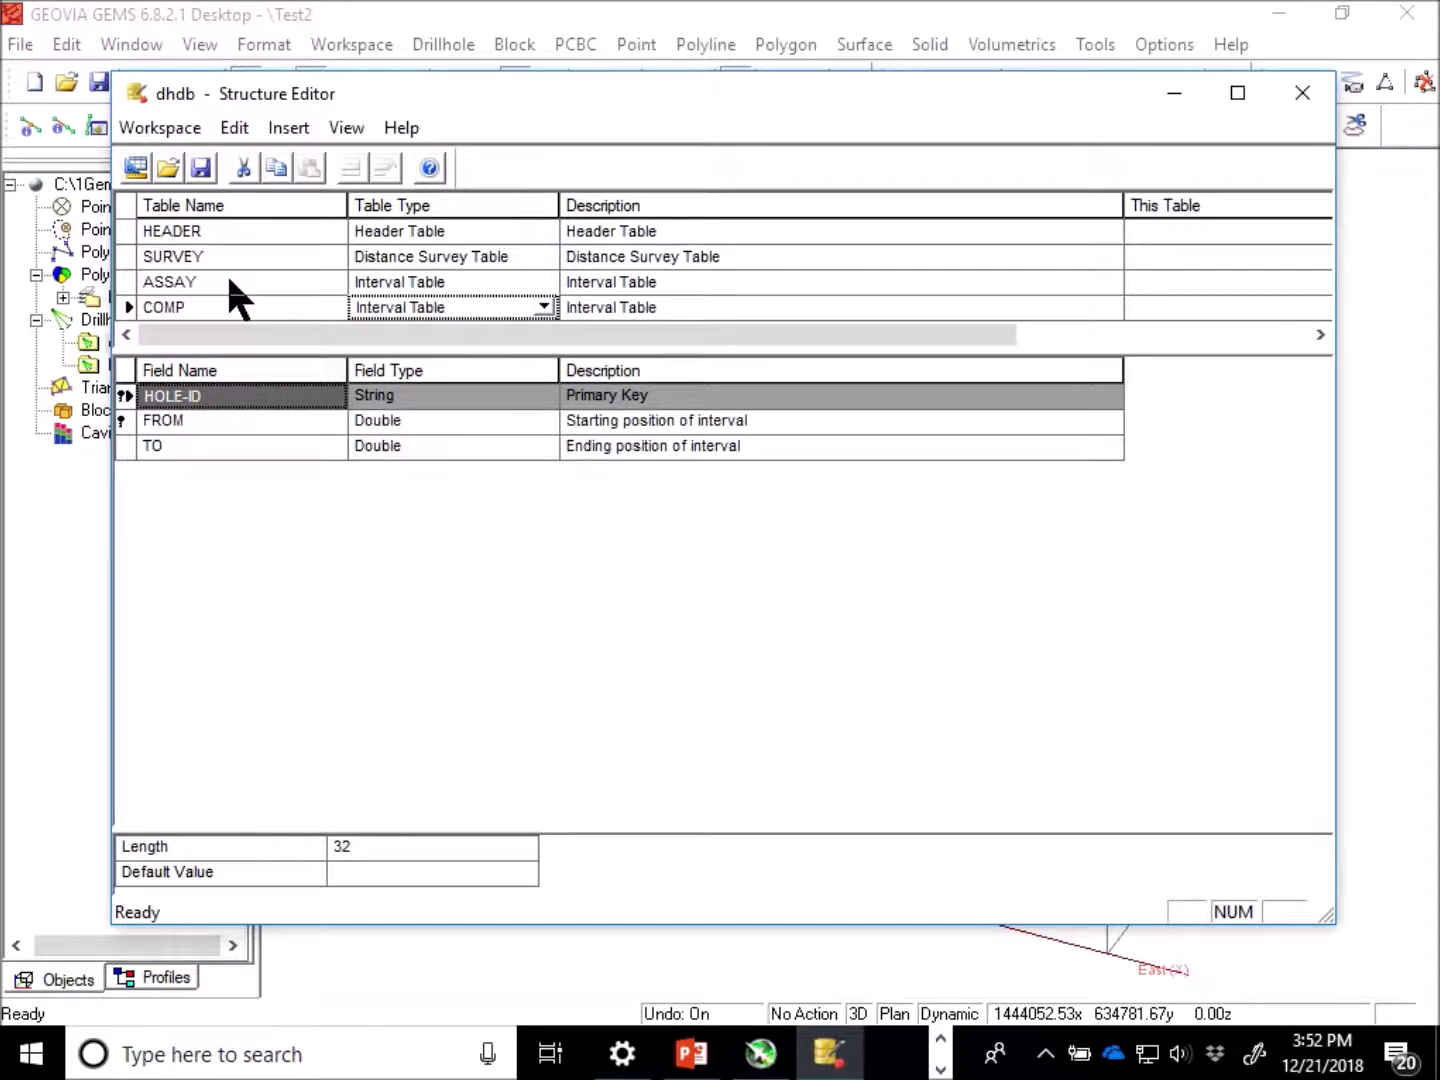
{"action": "key", "text": "Tab"}
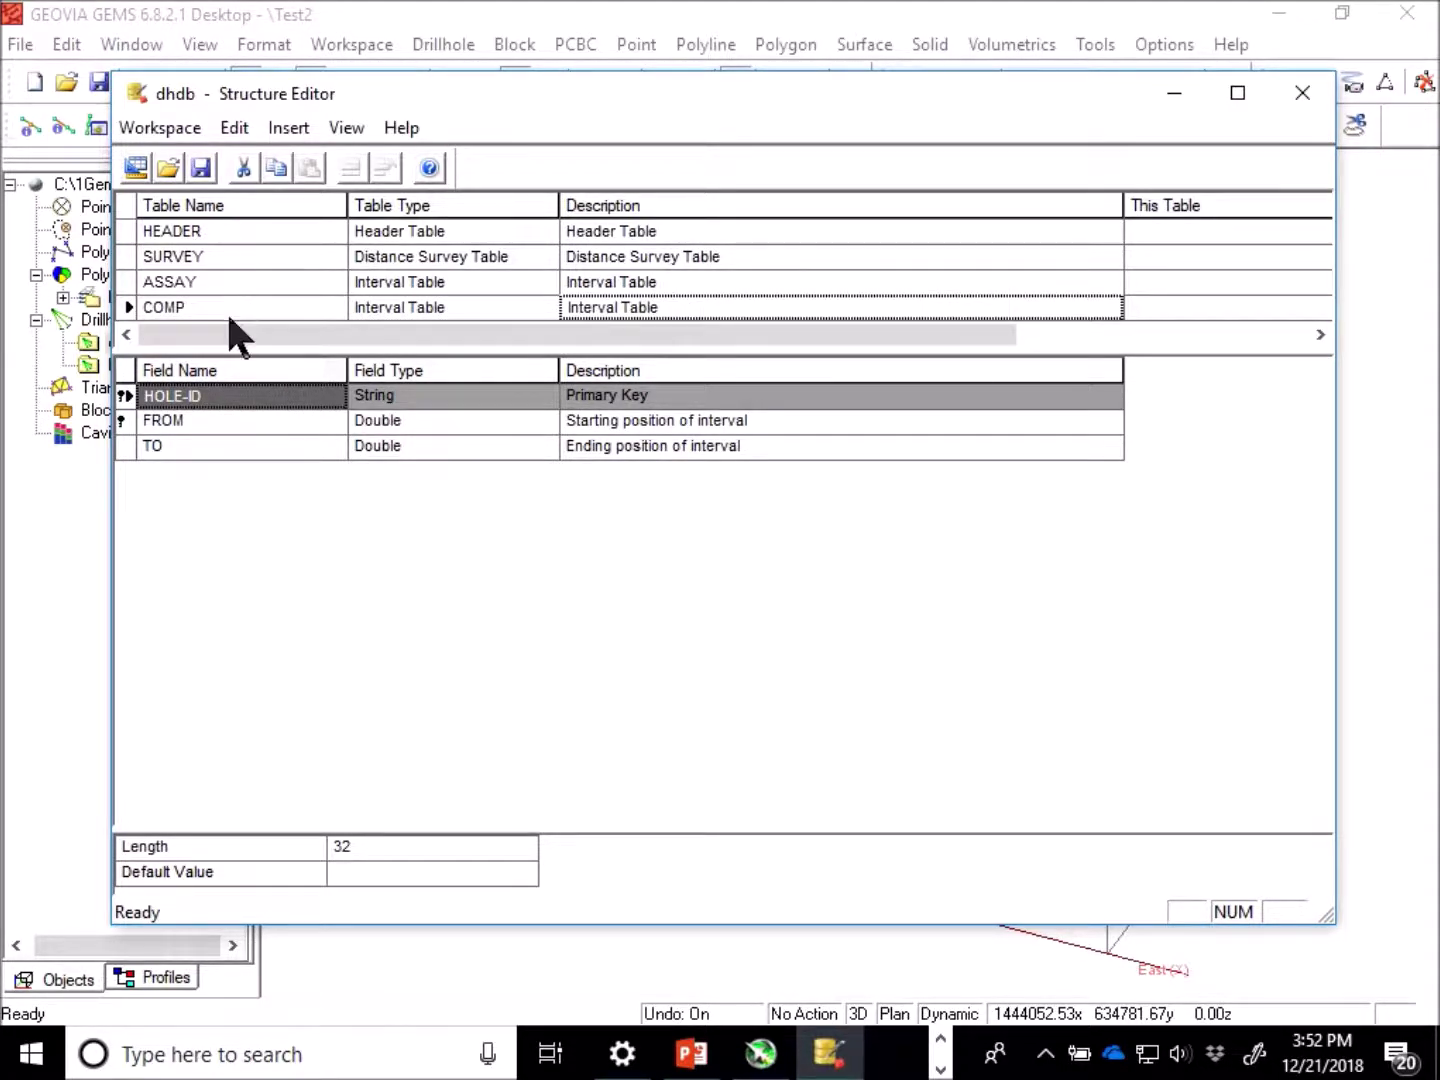
{"action": "left_click", "coordinate": [176, 441]}
Add a GRADE field of type Real to the COMP table
{"action": "key", "text": "Down"}
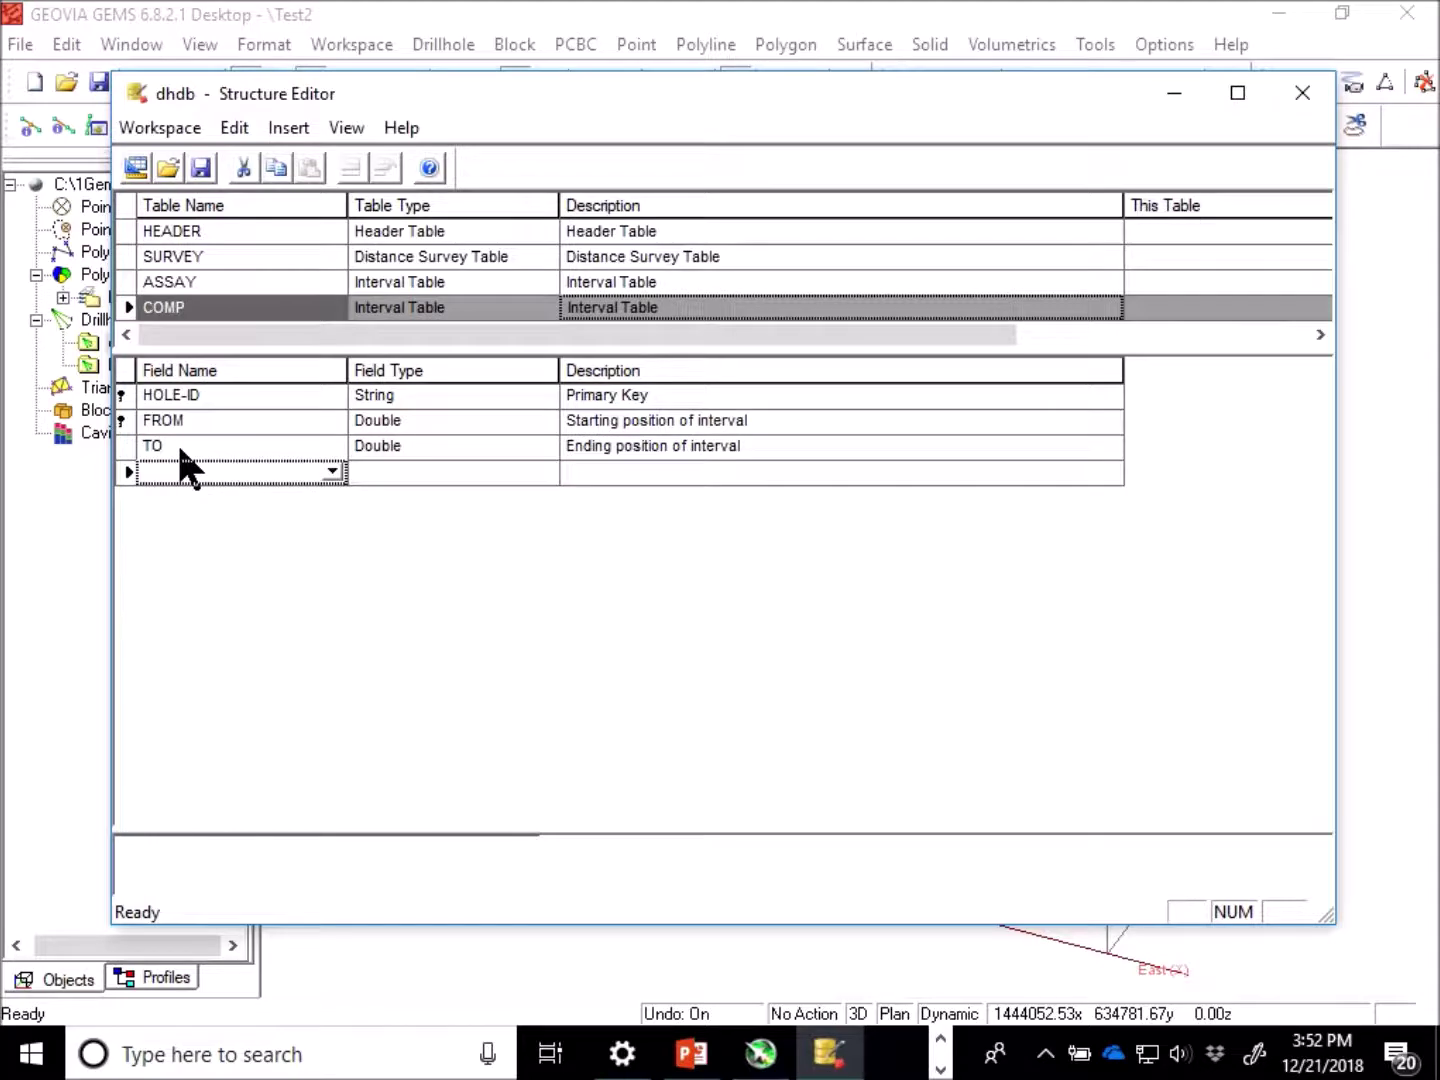
{"action": "type", "text": "grade"}
{"action": "key", "text": "Tab"}
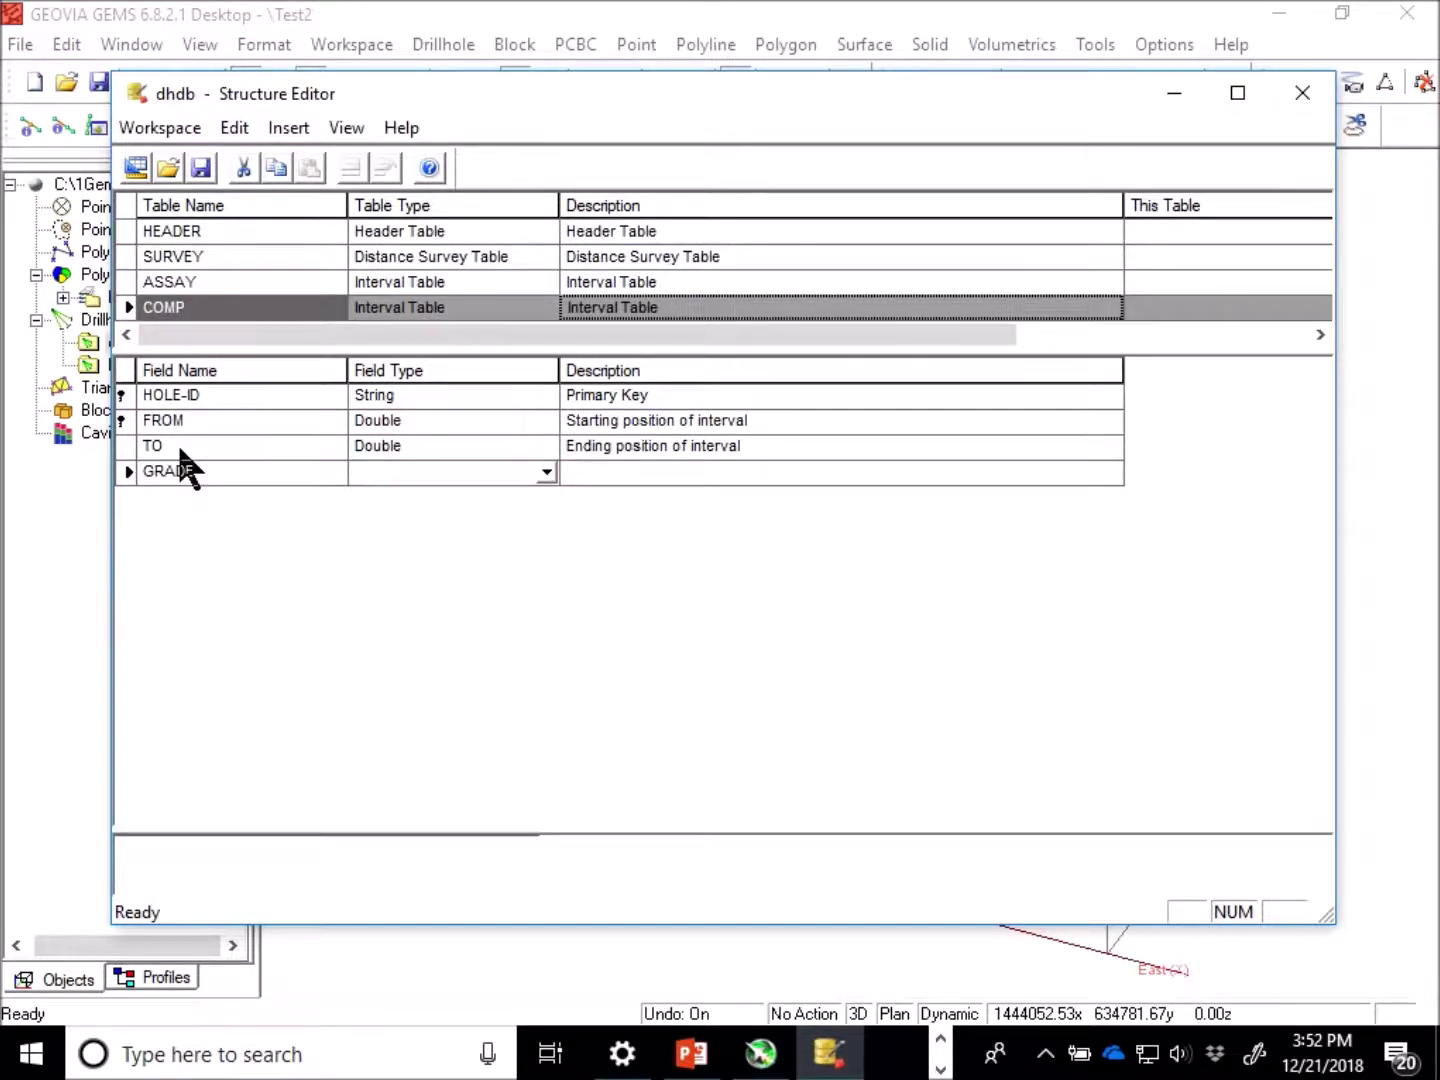
{"action": "type", "text": "real"}
{"action": "key", "text": "Tab"}
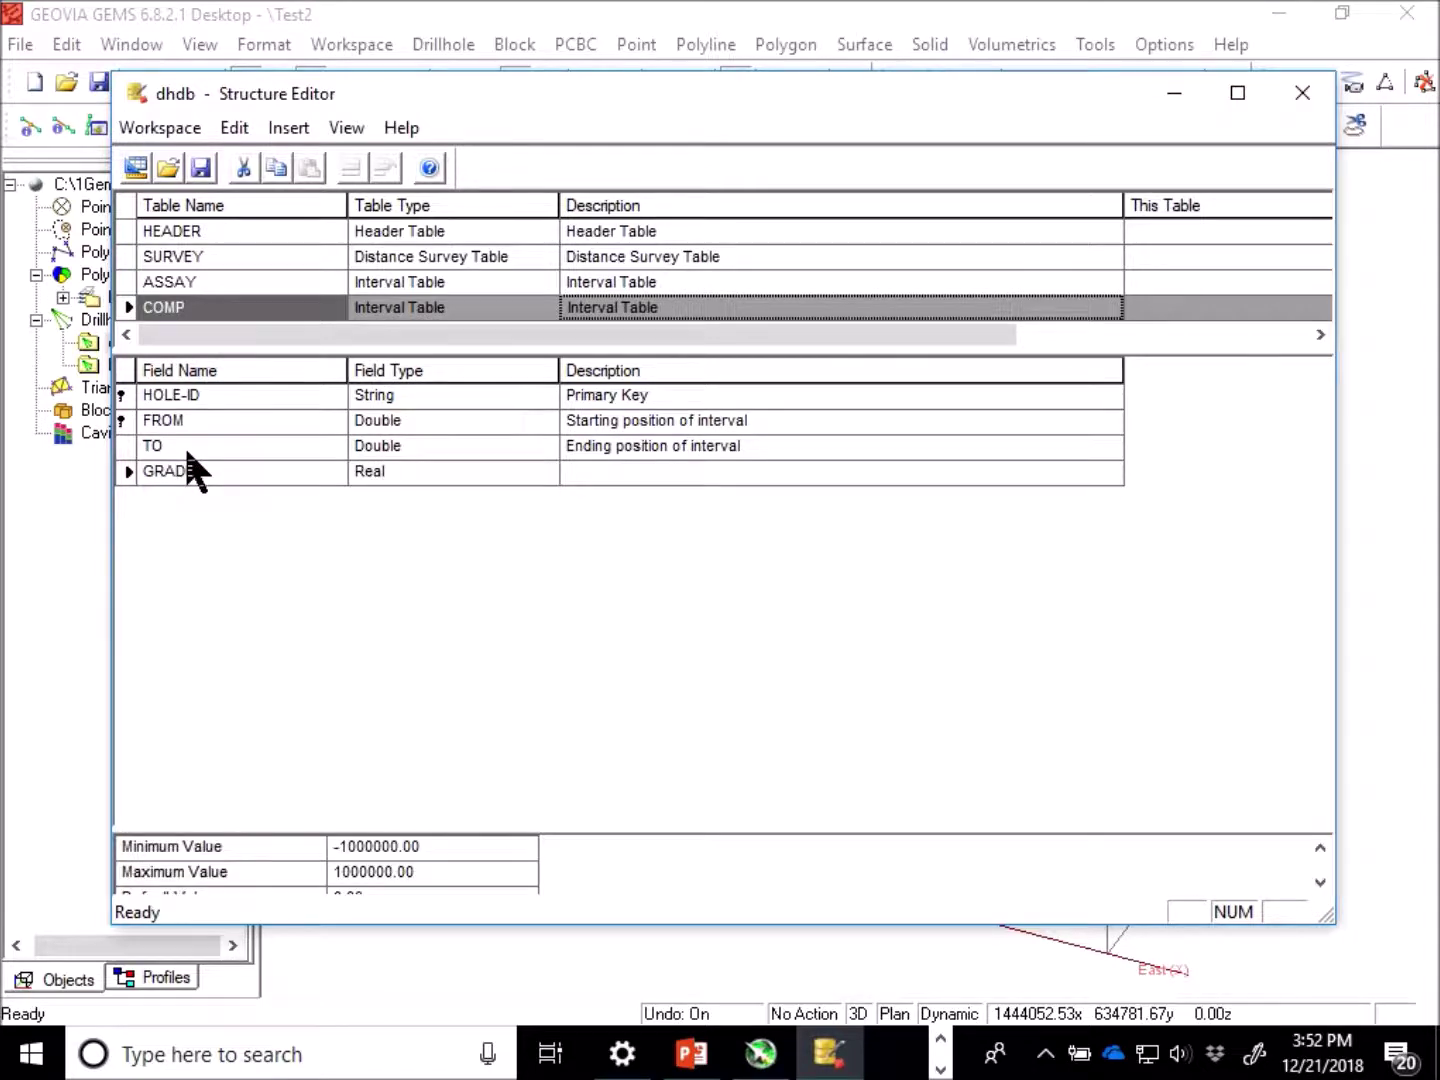
{"action": "left_click", "coordinate": [393, 472]}
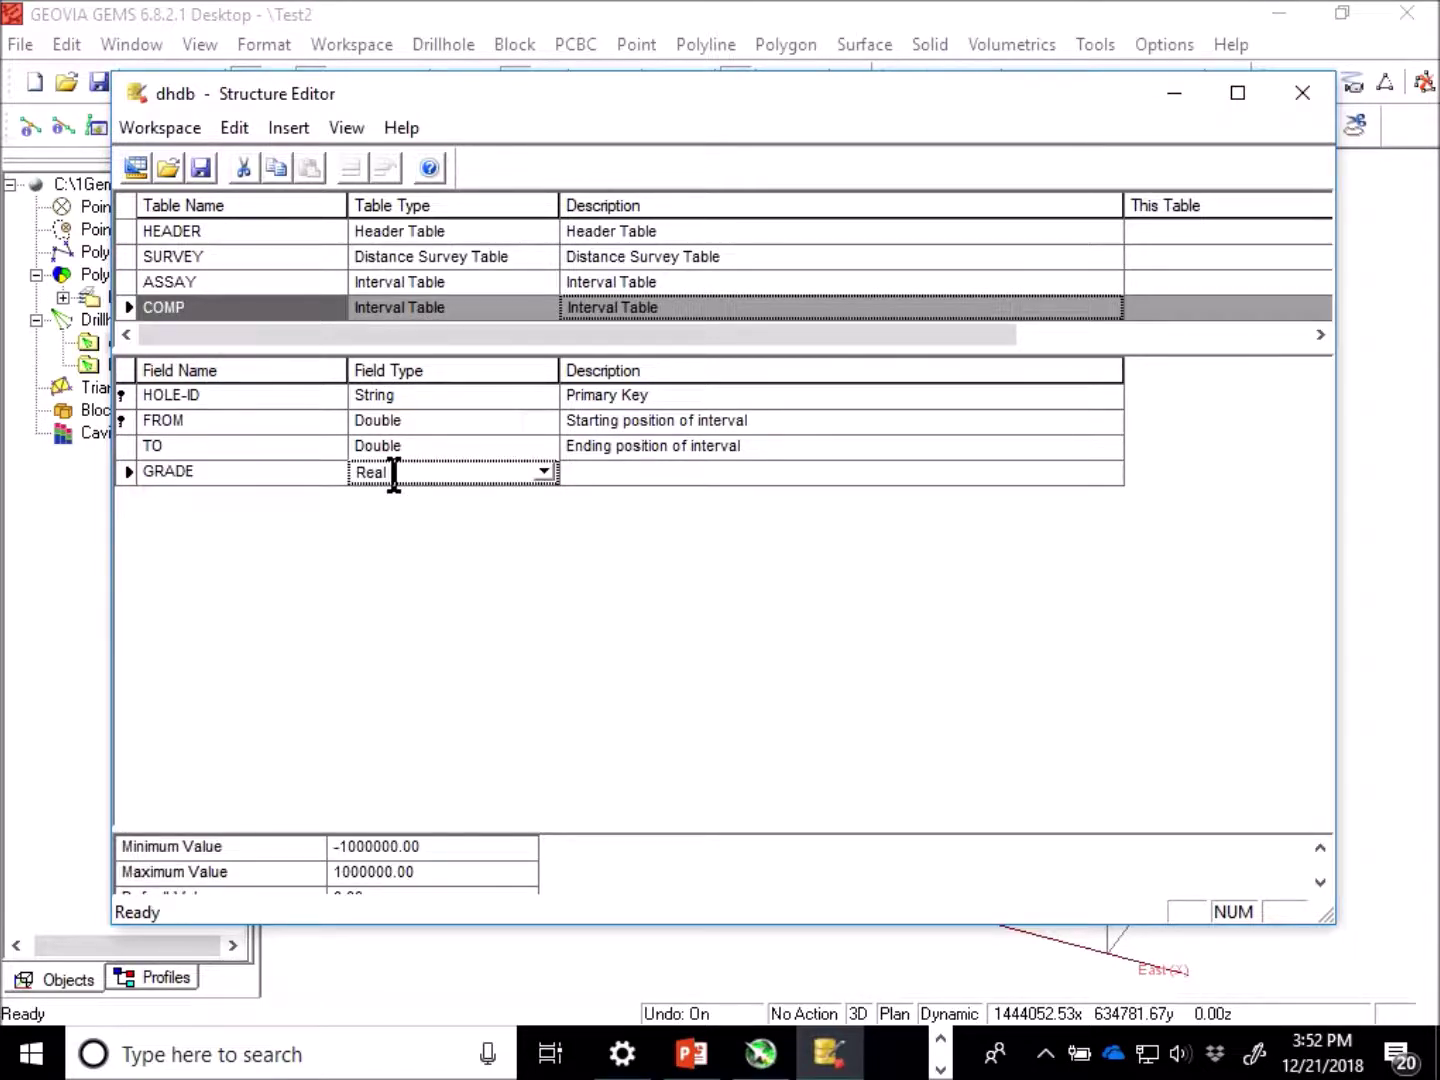
{"action": "left_click", "coordinate": [543, 470]}
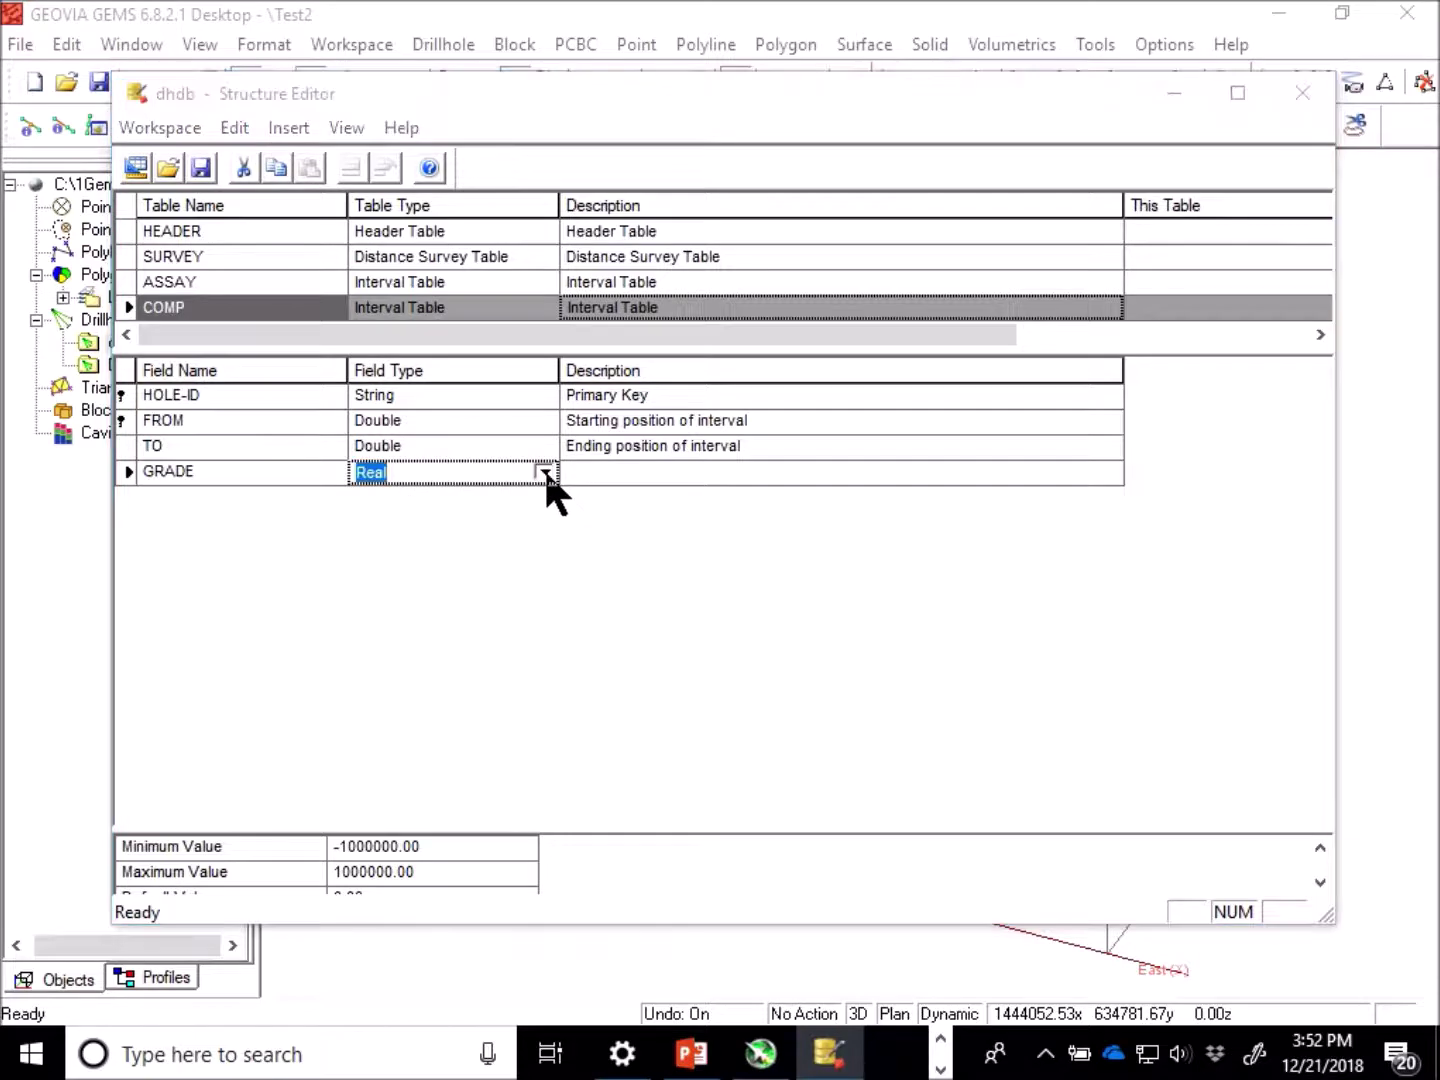
{"action": "left_click", "coordinate": [628, 479]}
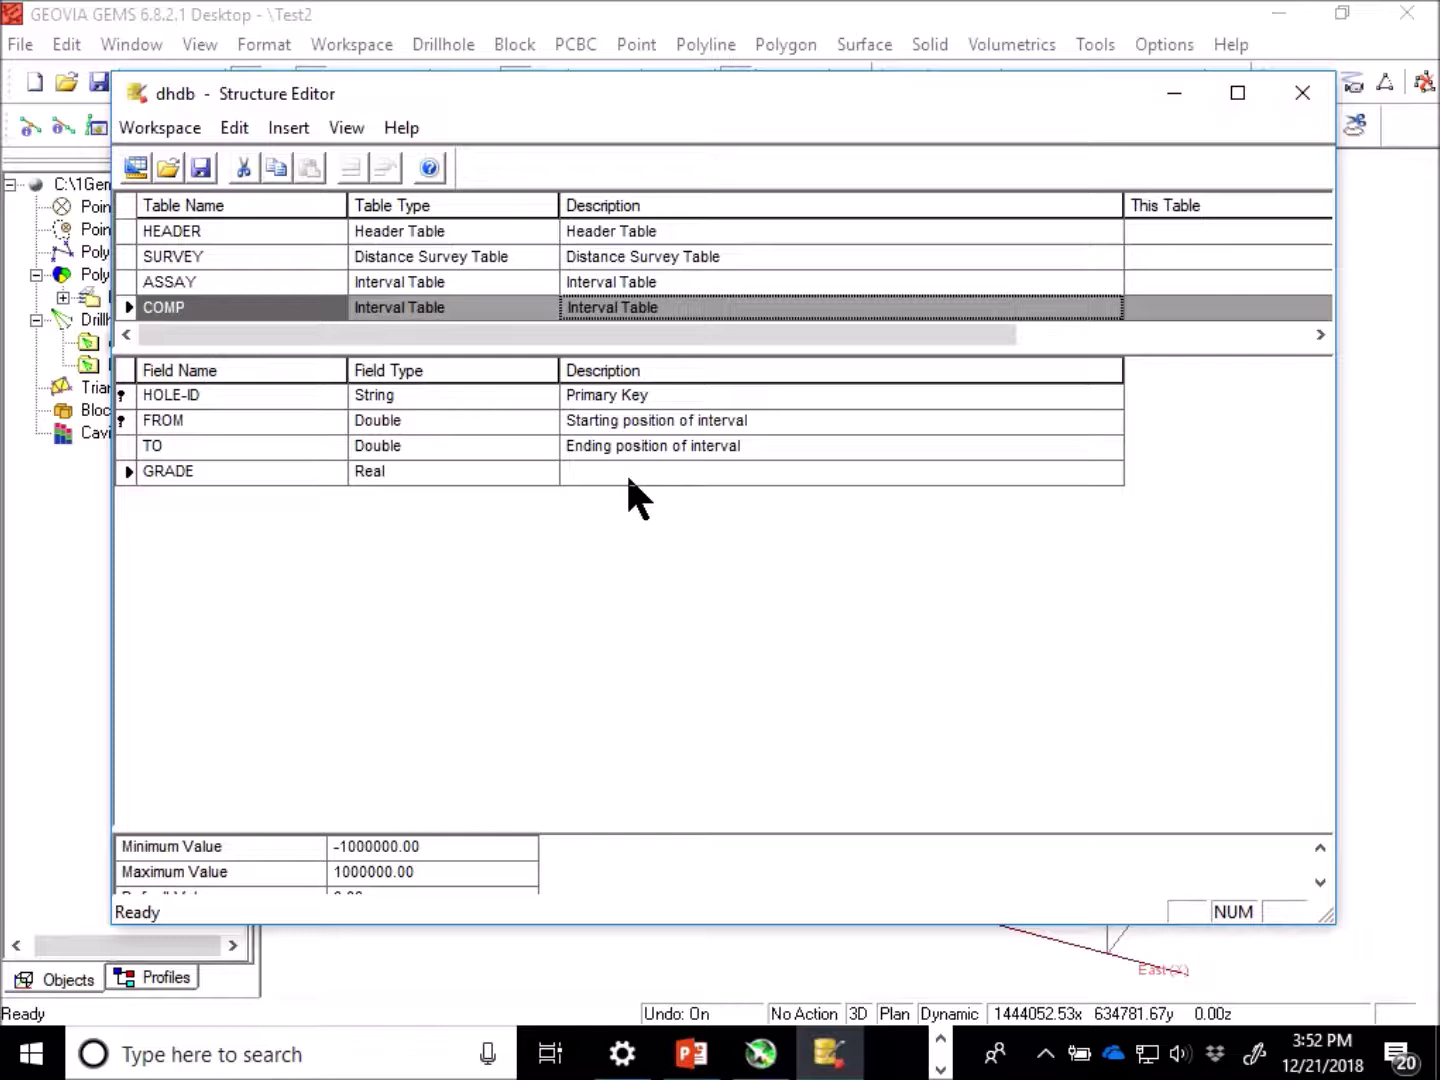
Add a COMP-ID field of type String to COMP
{"action": "key", "text": "Down"}
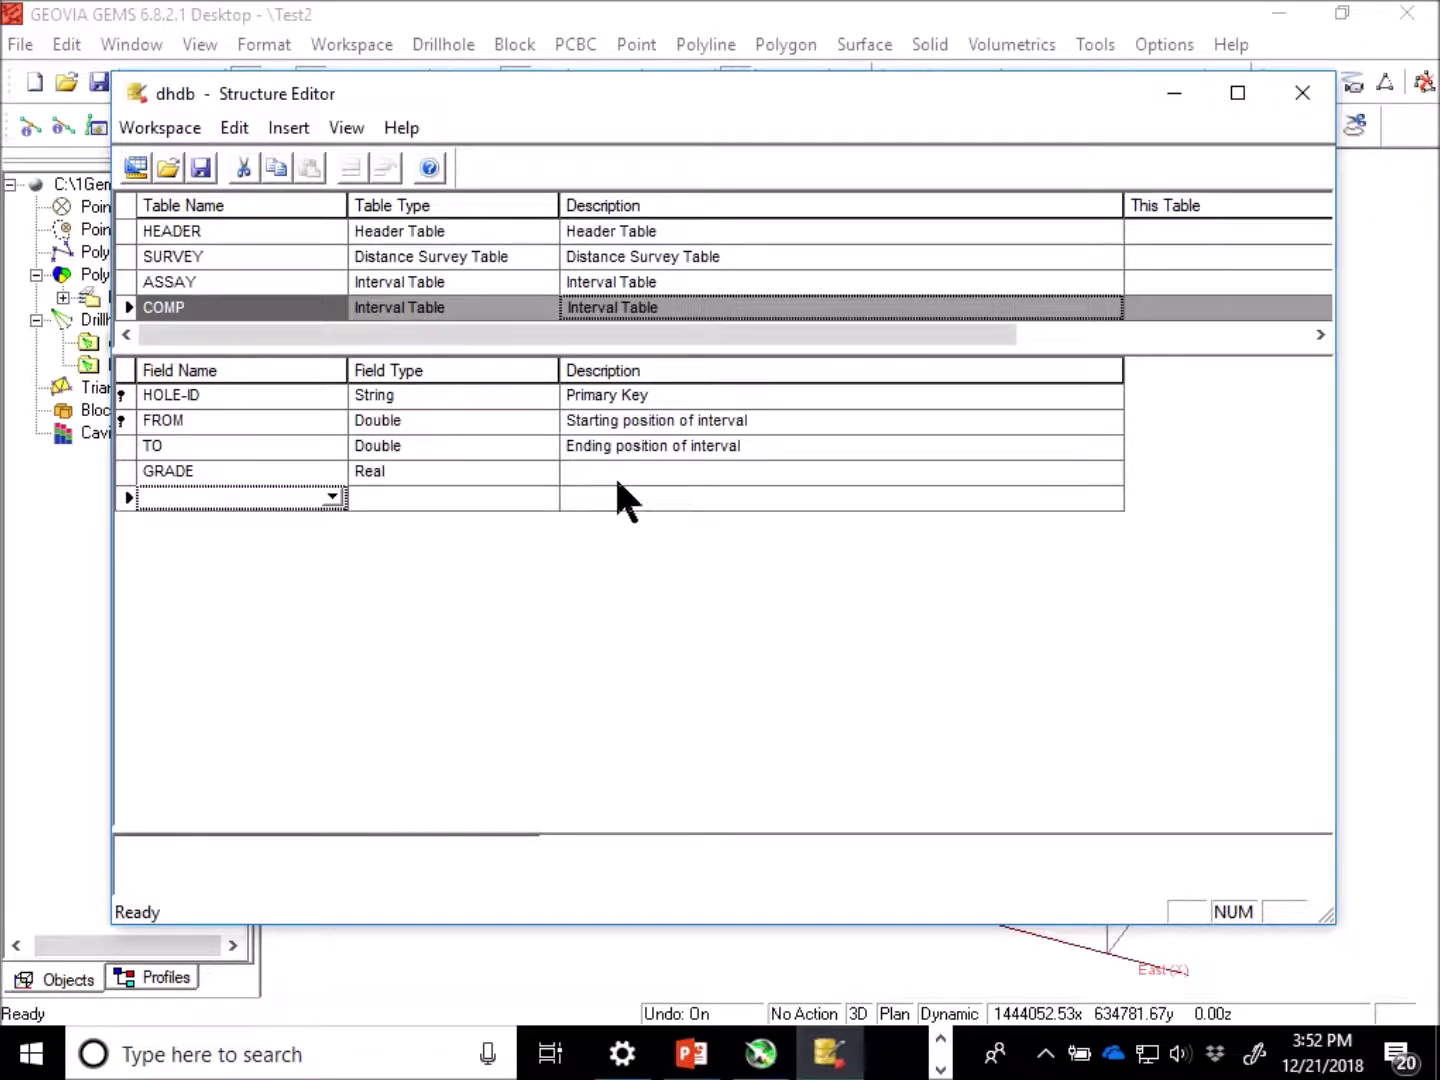
{"action": "left_click", "coordinate": [333, 496]}
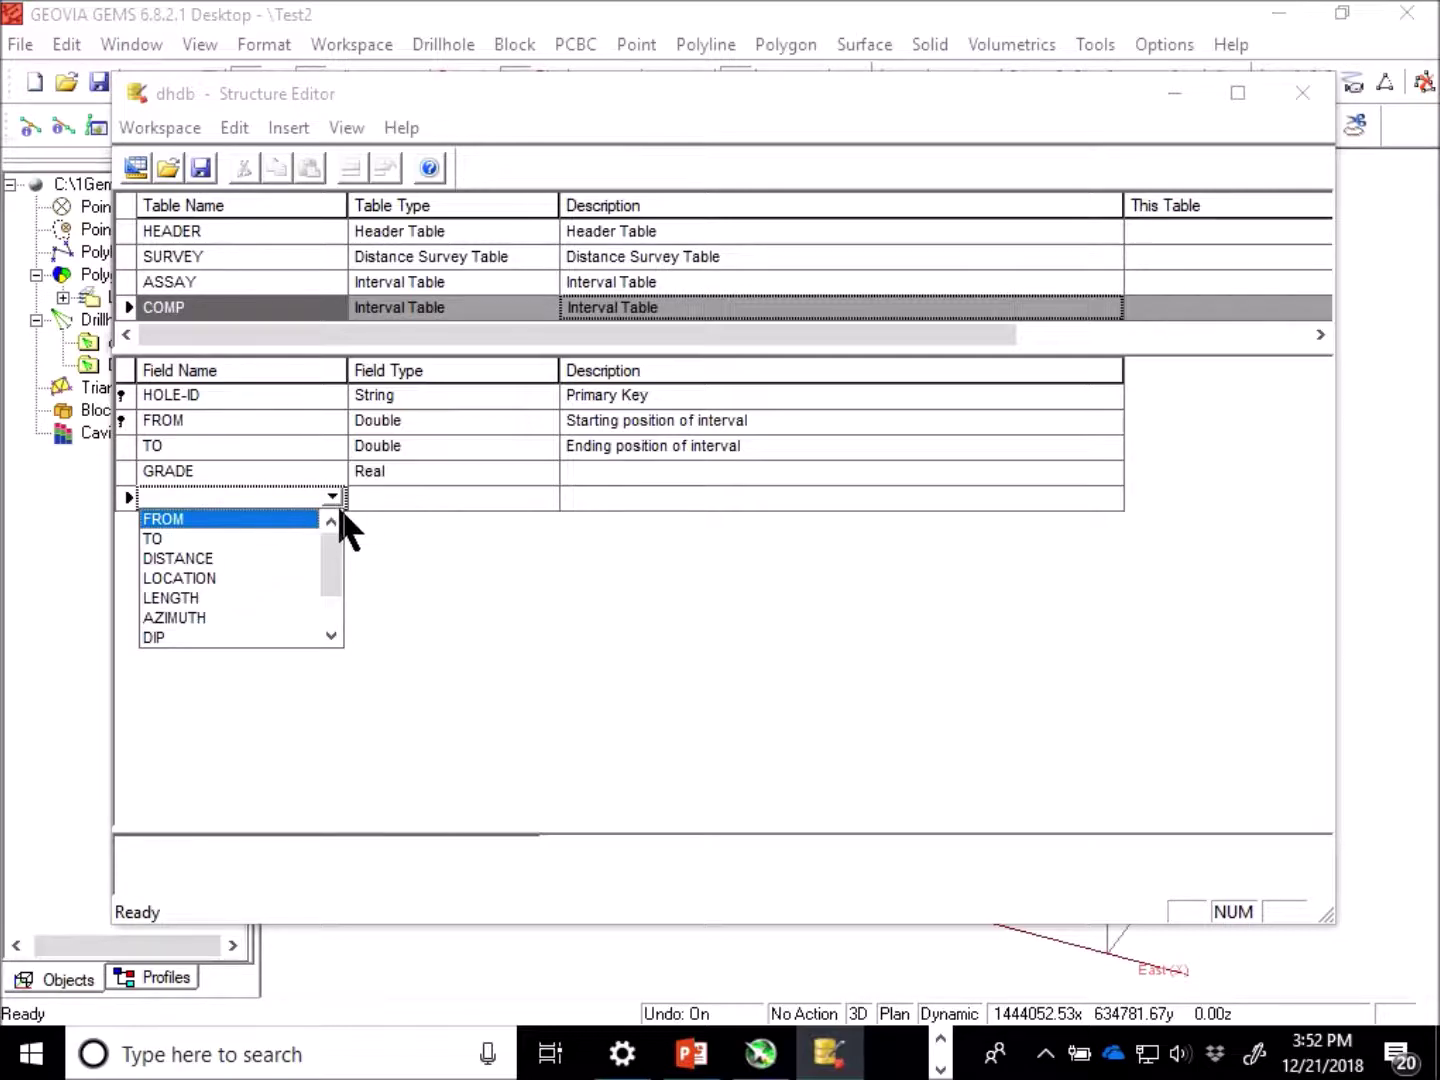
{"action": "mouse_move", "coordinate": [334, 536]}
{"action": "left_mouse_down"}
{"action": "mouse_move", "coordinate": [334, 604]}
{"action": "mouse_move", "coordinate": [337, 551]}
{"action": "left_mouse_up"}
{"action": "left_click_drag", "start_coordinate": [331, 562], "coordinate": [330, 612]}
{"action": "left_click", "coordinate": [211, 598]}
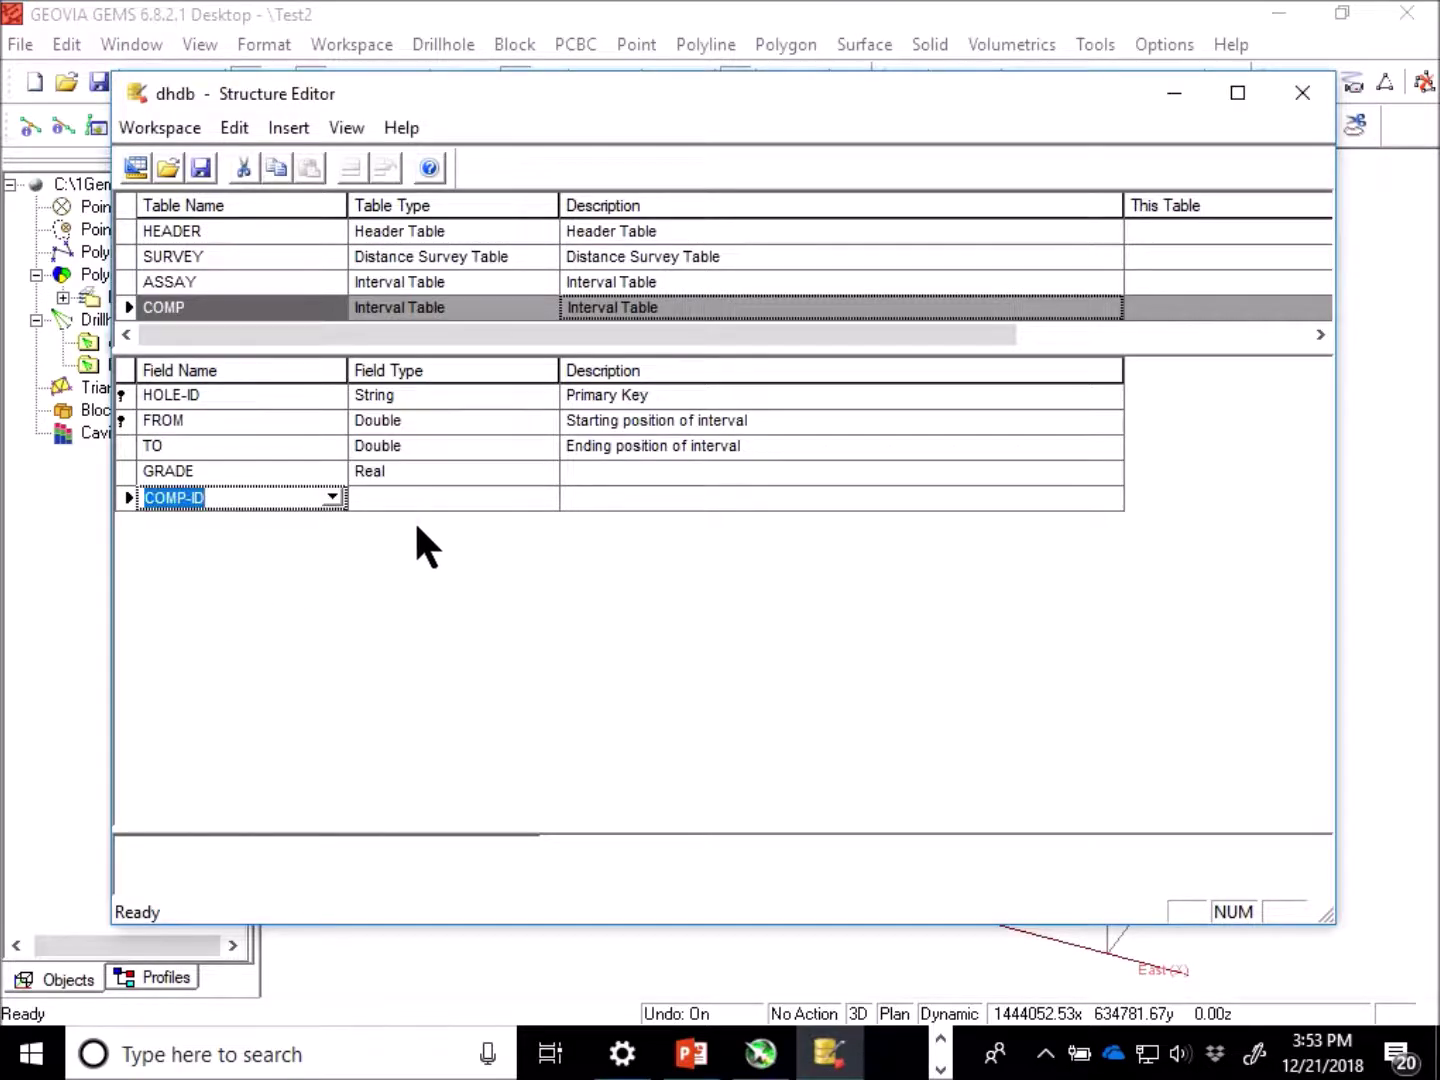
{"action": "left_click", "coordinate": [472, 496]}
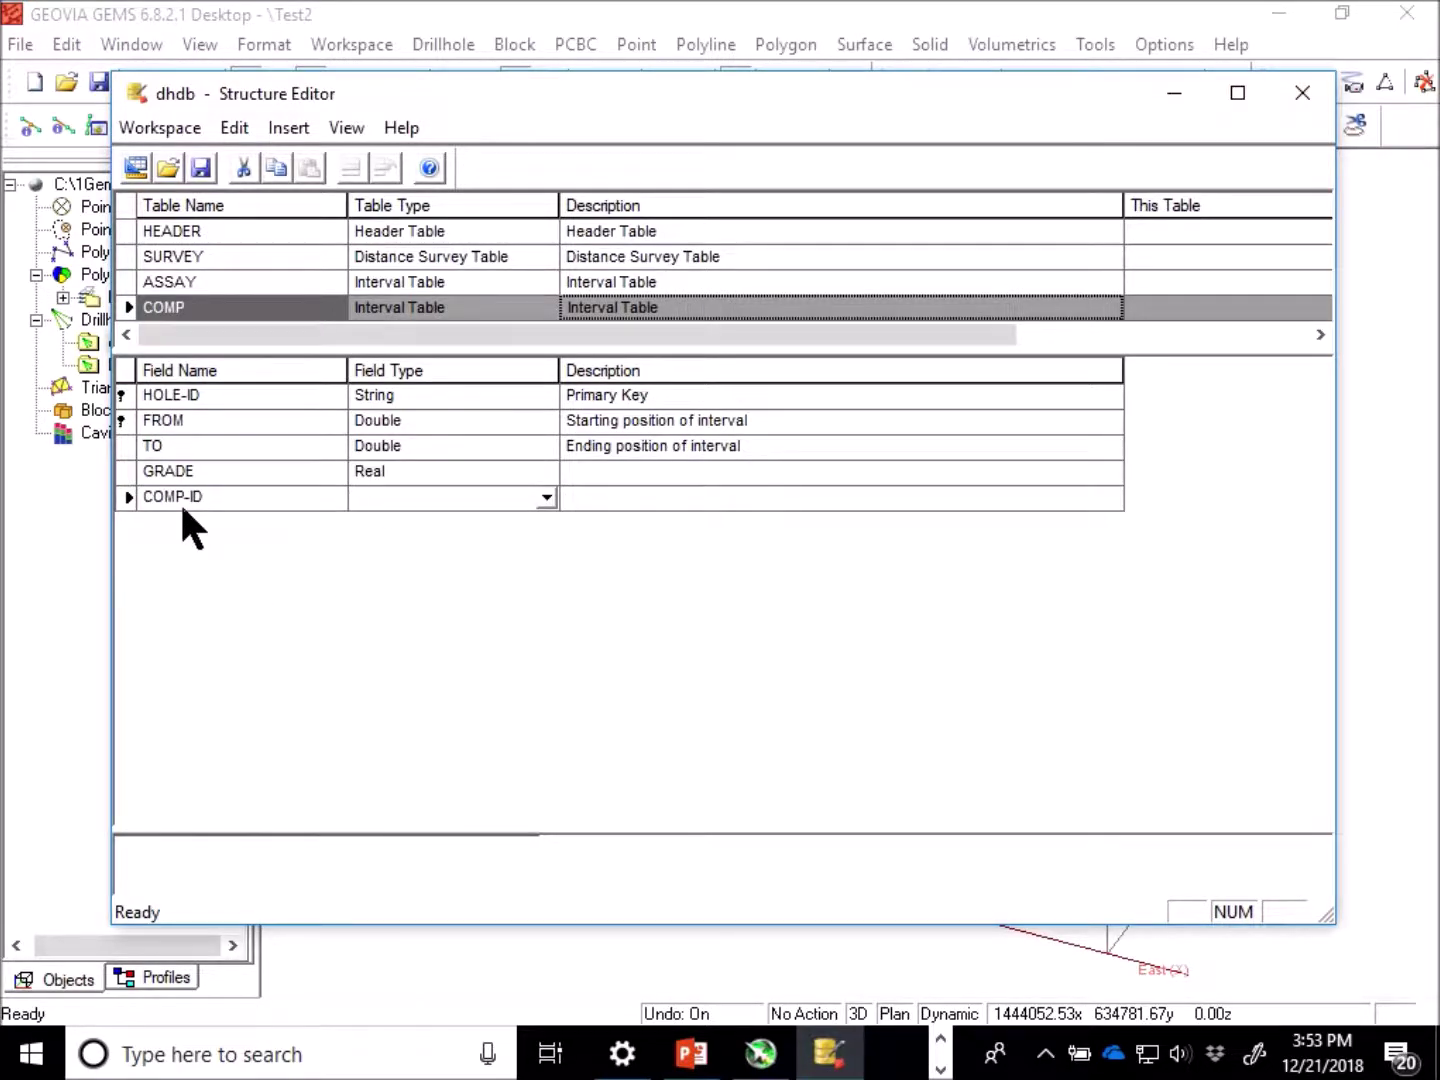
{"action": "left_click", "coordinate": [545, 499]}
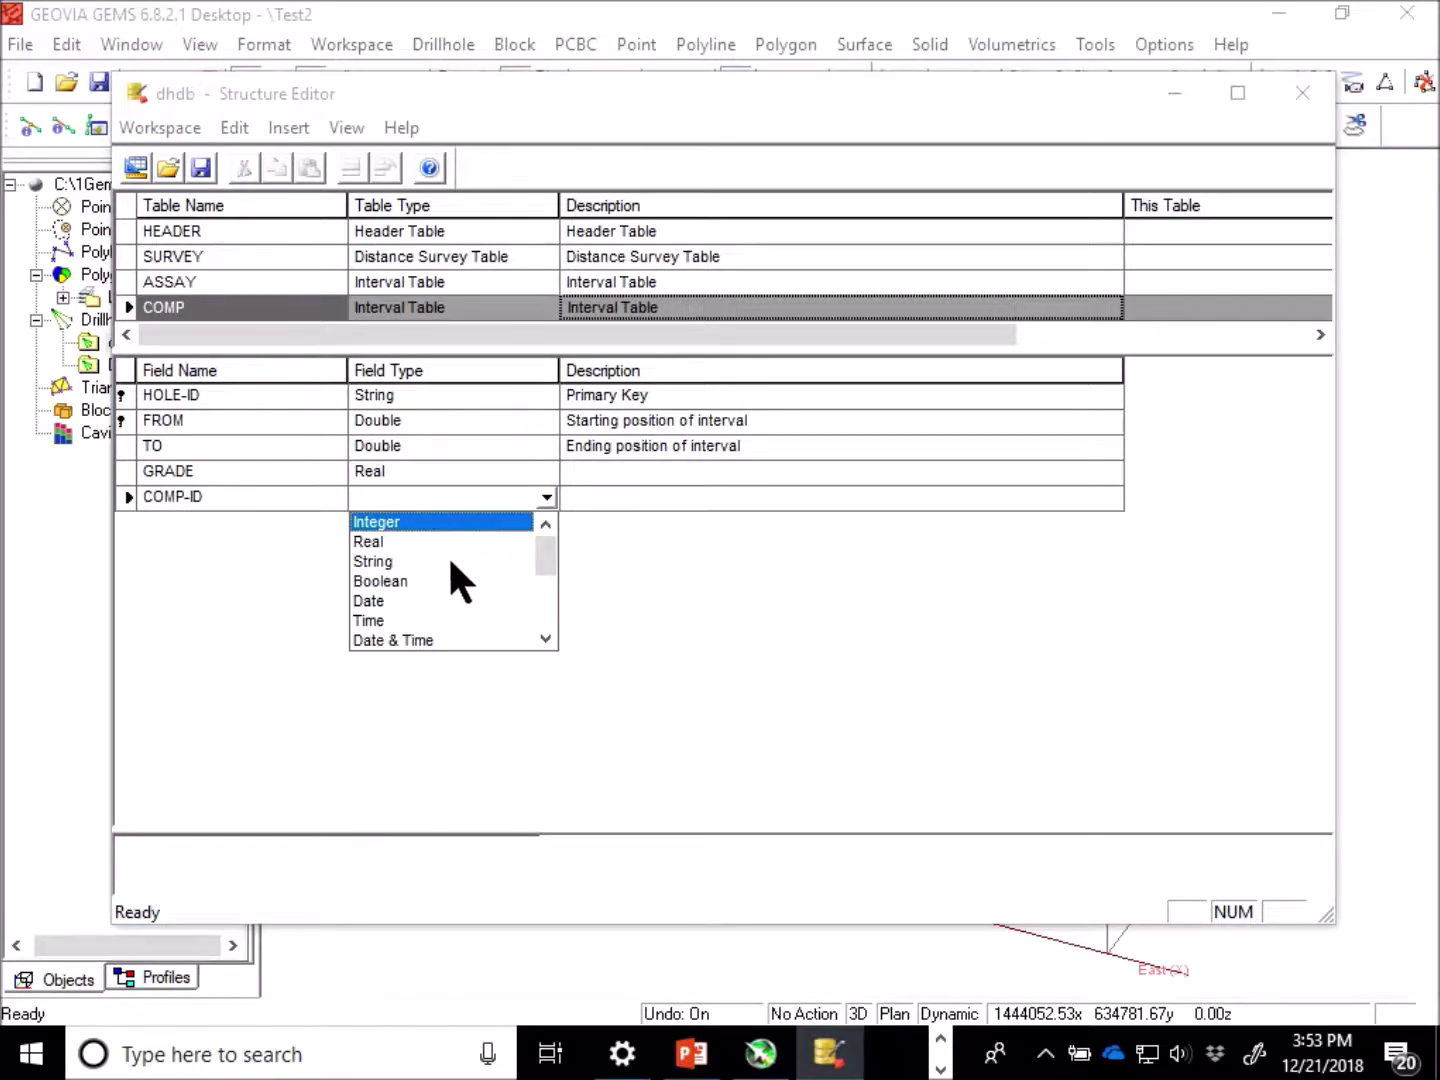
{"action": "left_click", "coordinate": [376, 570]}
{"action": "key", "text": "Return"}
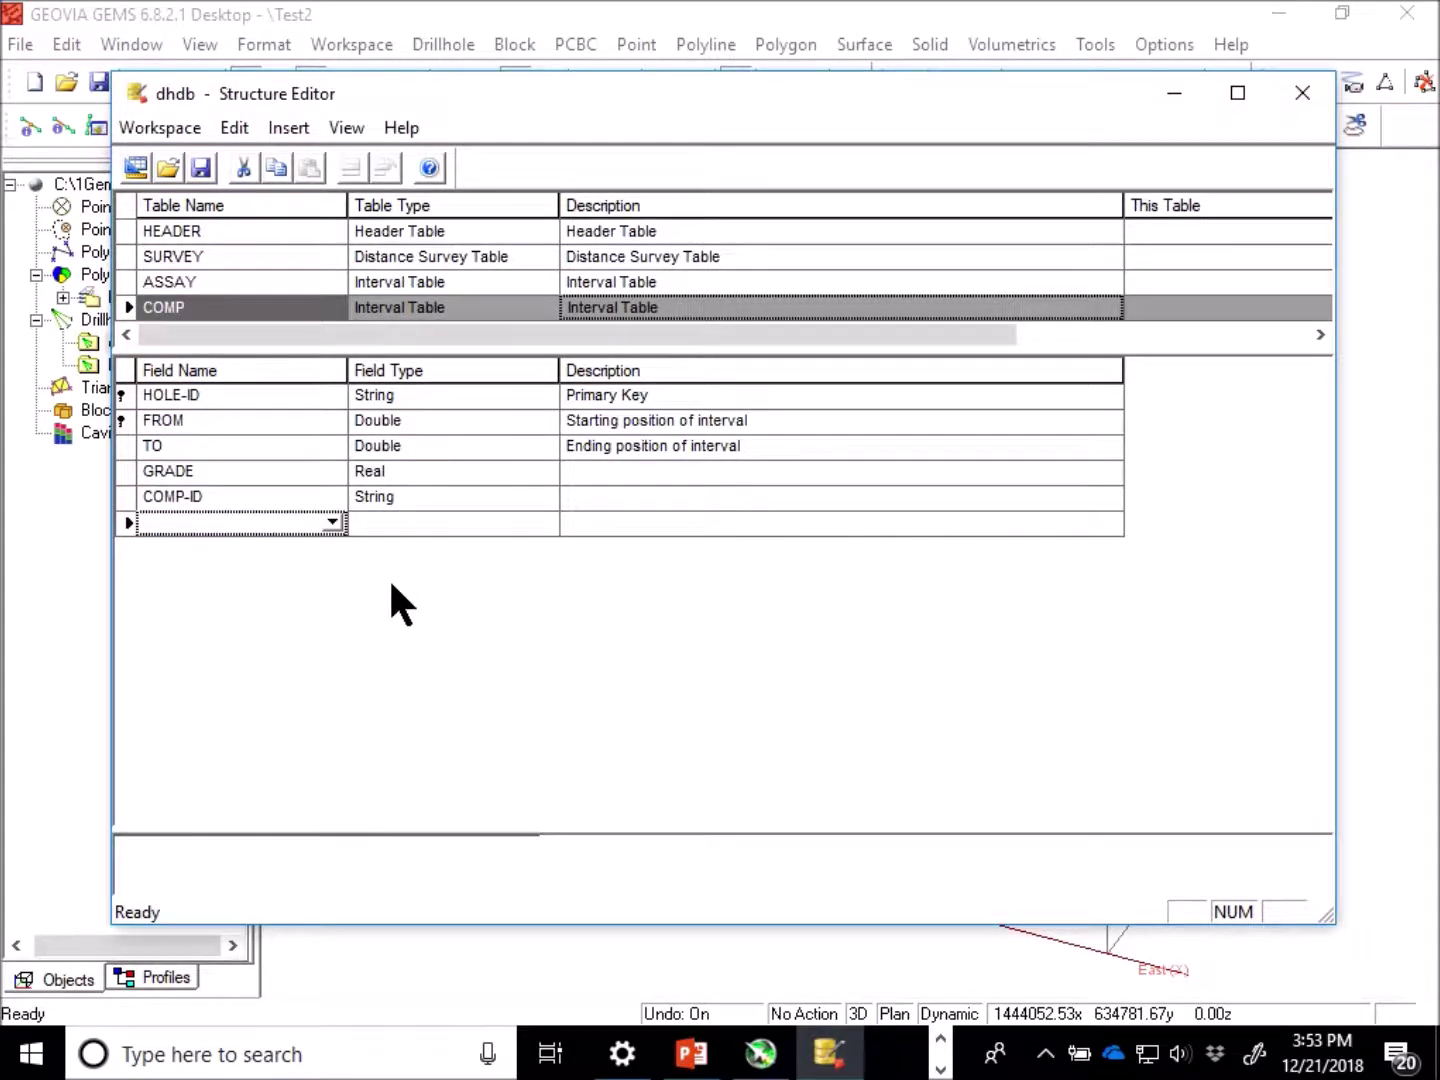
Add a LENGTH field of type Real to COMP
{"action": "left_click", "coordinate": [332, 522]}
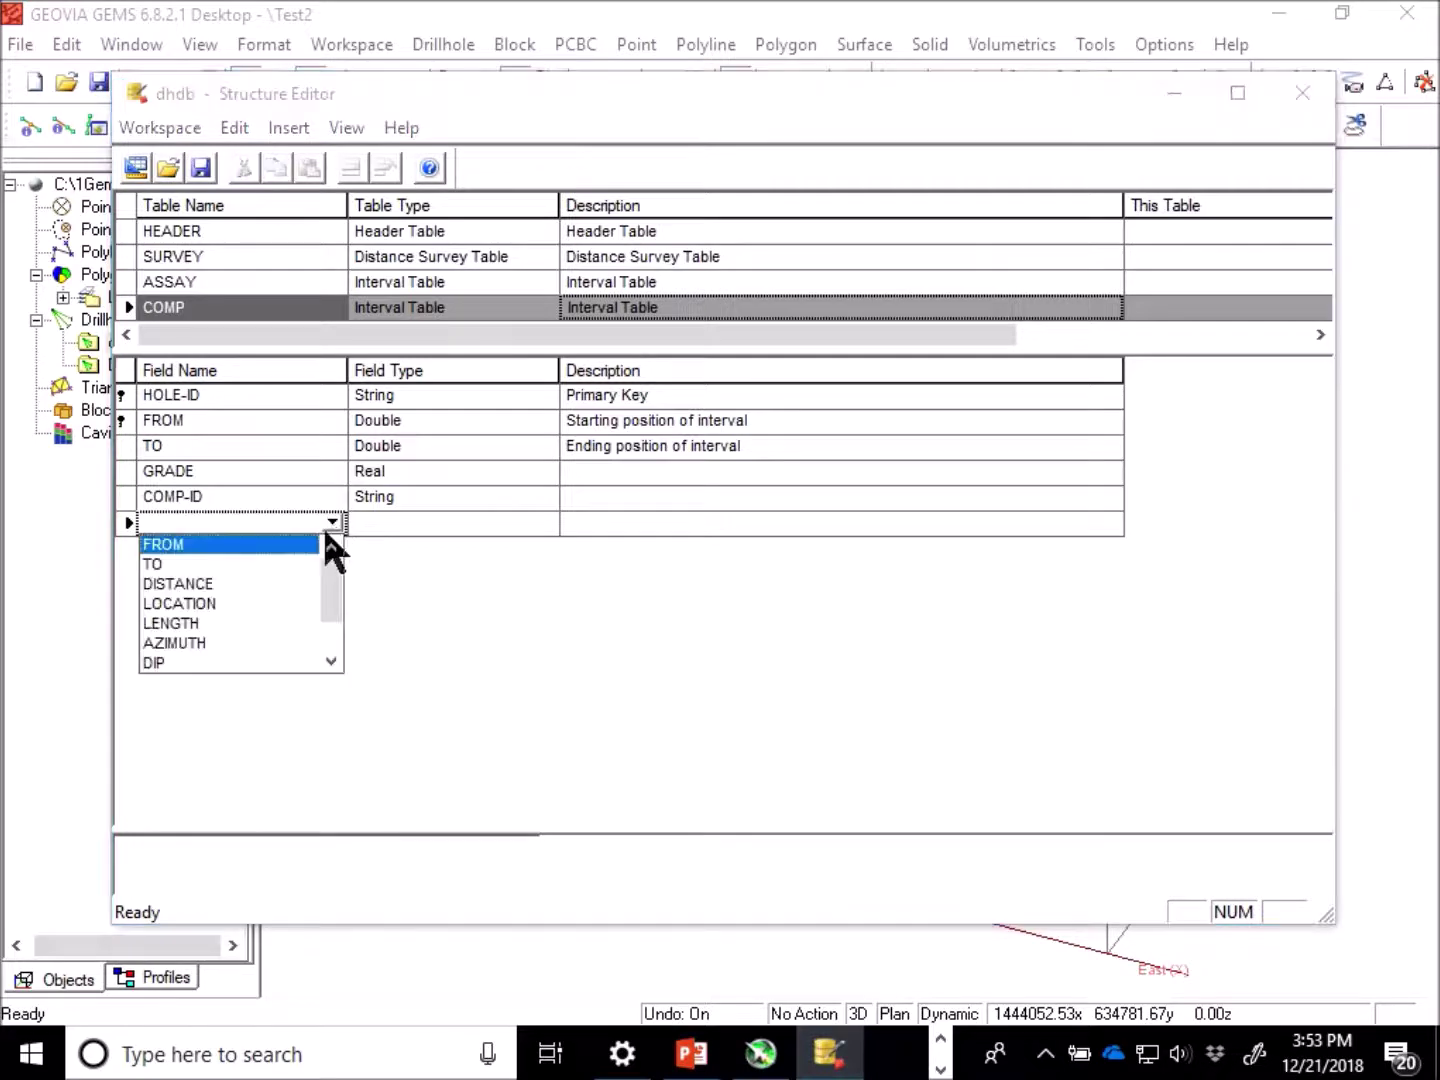
{"action": "left_click", "coordinate": [186, 623]}
{"action": "left_click", "coordinate": [487, 522]}
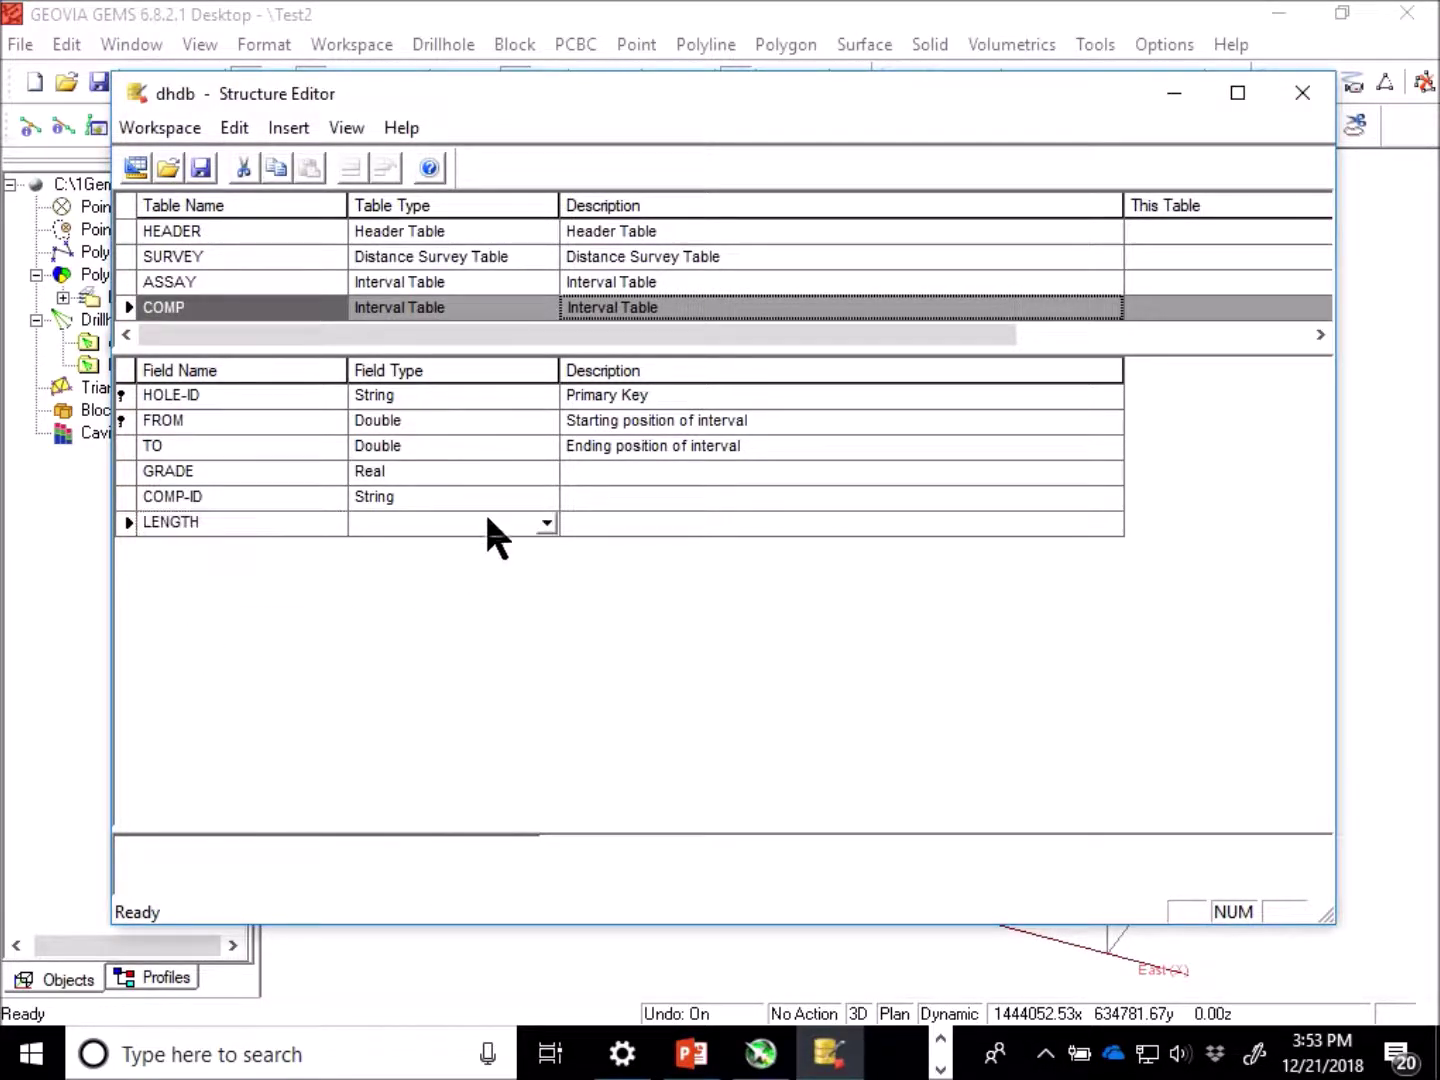
{"action": "type", "text": "Real"}
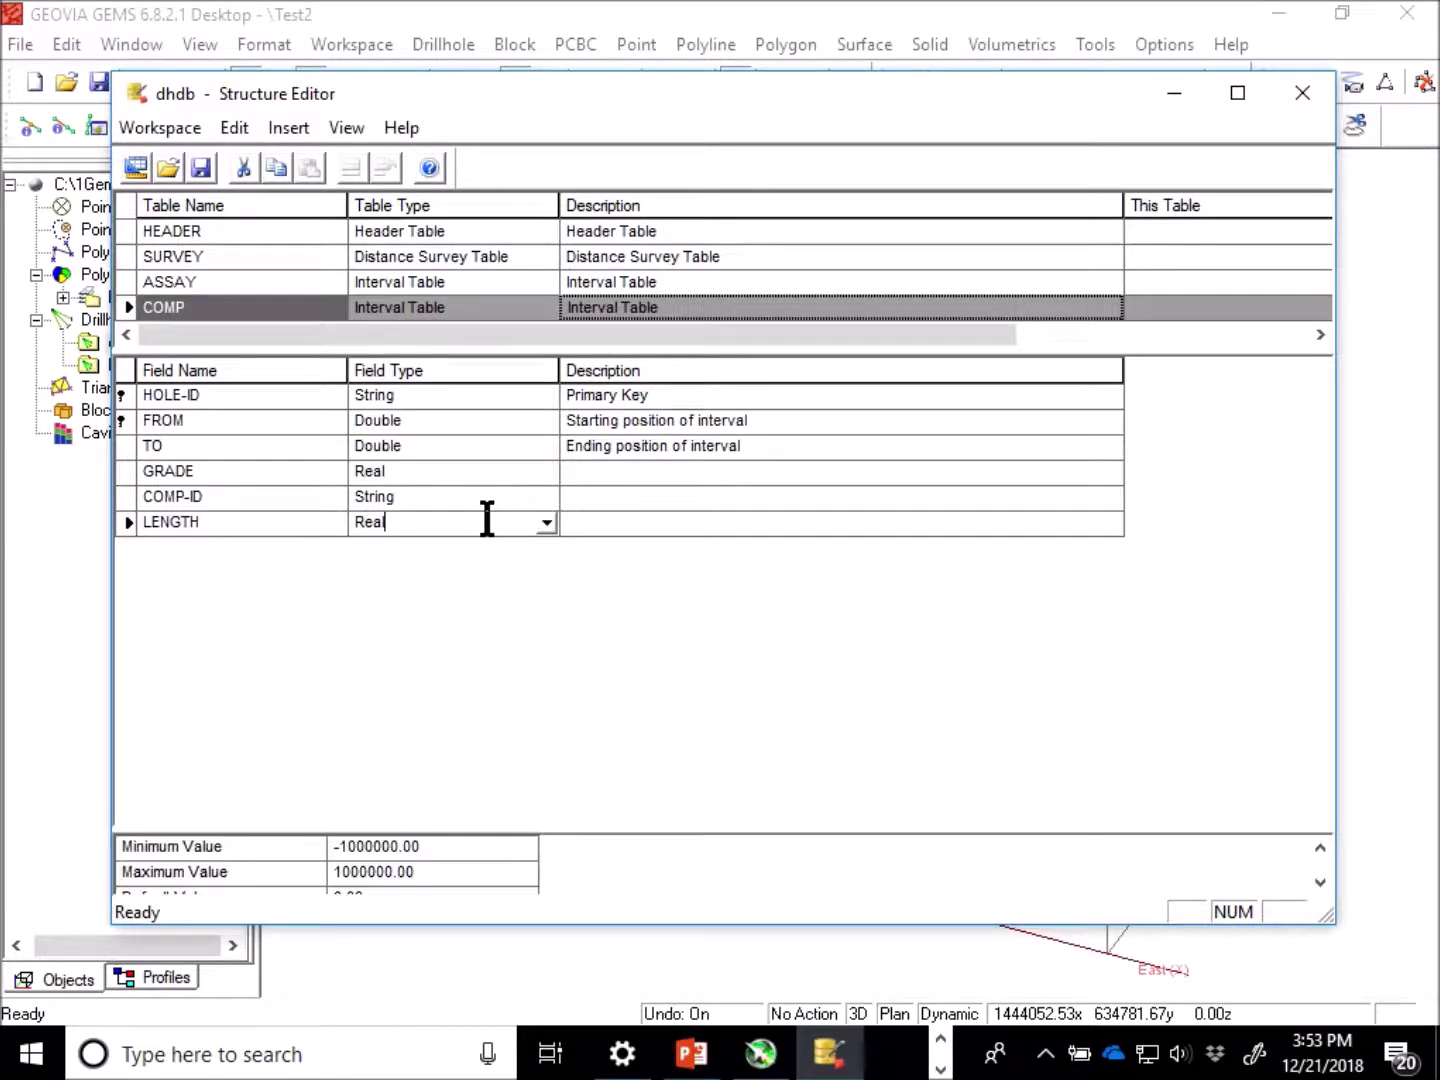
{"action": "key", "text": "Return"}
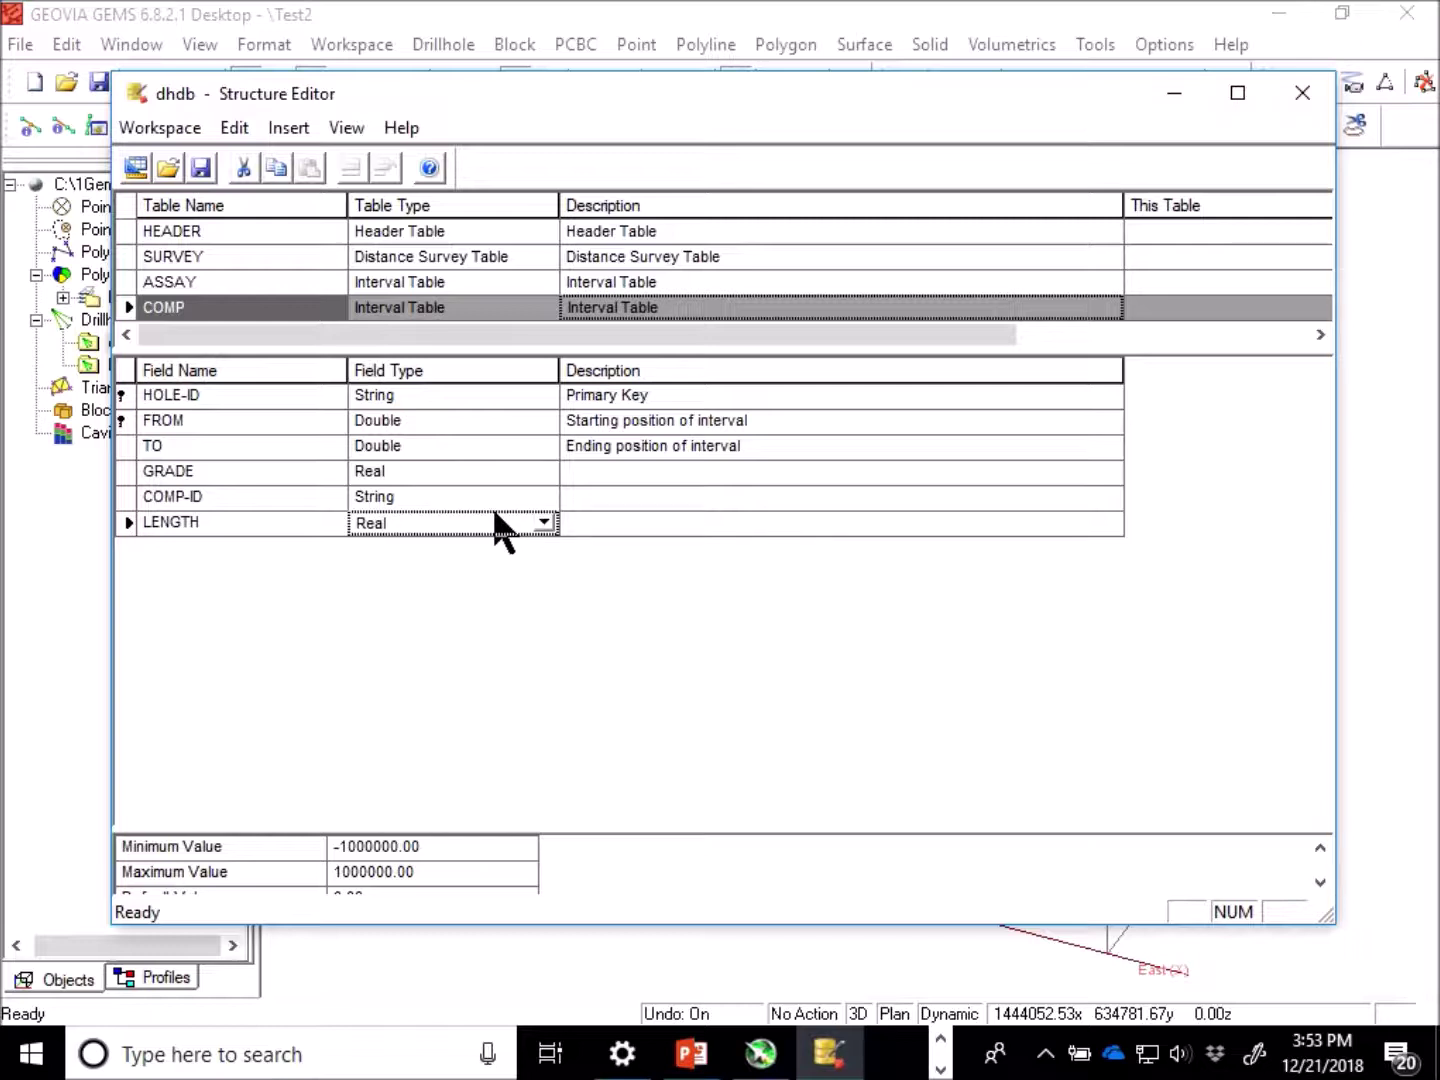
{"action": "left_click", "coordinate": [495, 515]}
{"action": "left_click", "coordinate": [545, 521]}
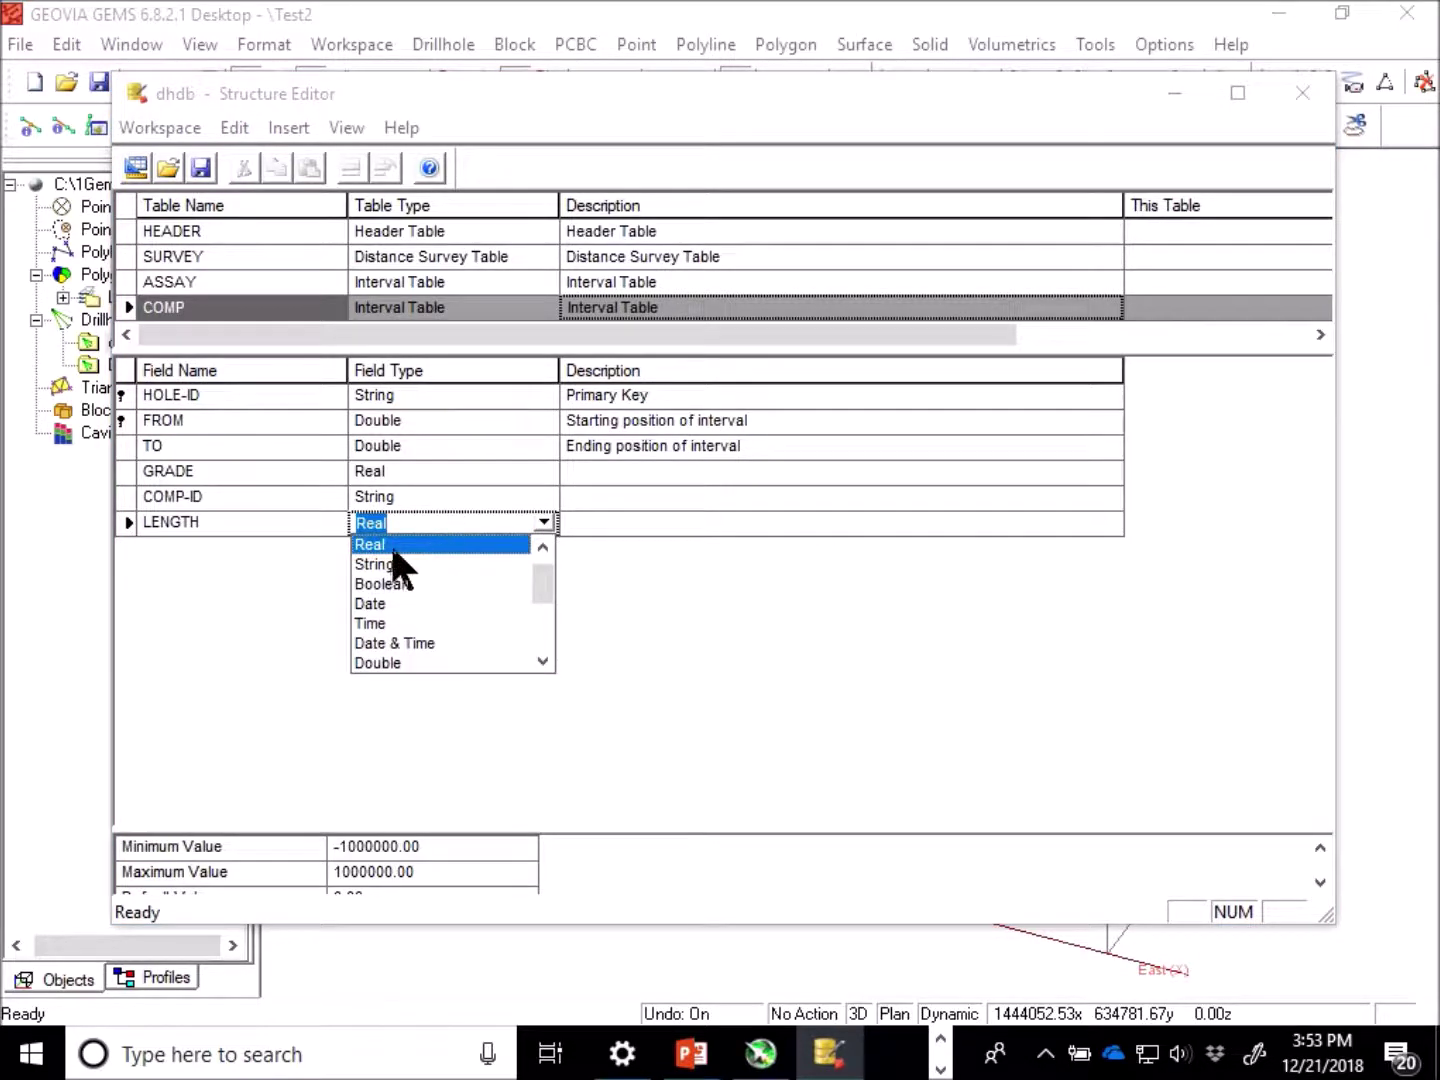
{"action": "left_click", "coordinate": [545, 521]}
{"action": "left_click", "coordinate": [590, 516]}
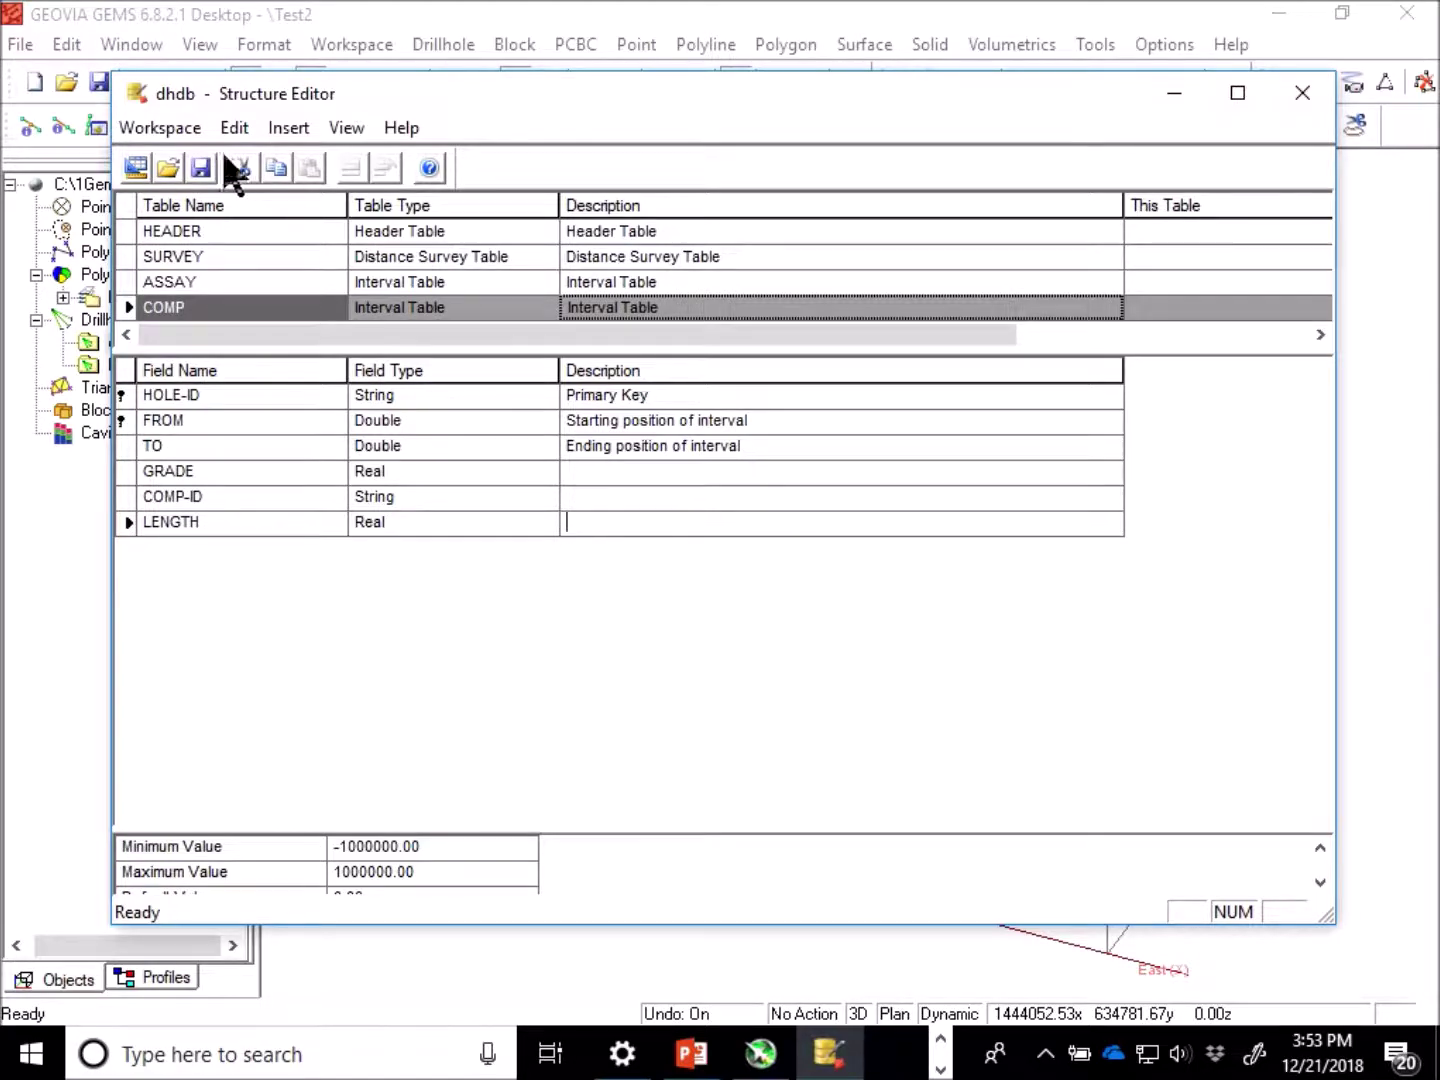
Save the COMP structure, recheck GRADE, COMP-ID and LENGTH, and close the editor saving changes
{"action": "left_click", "coordinate": [202, 166]}
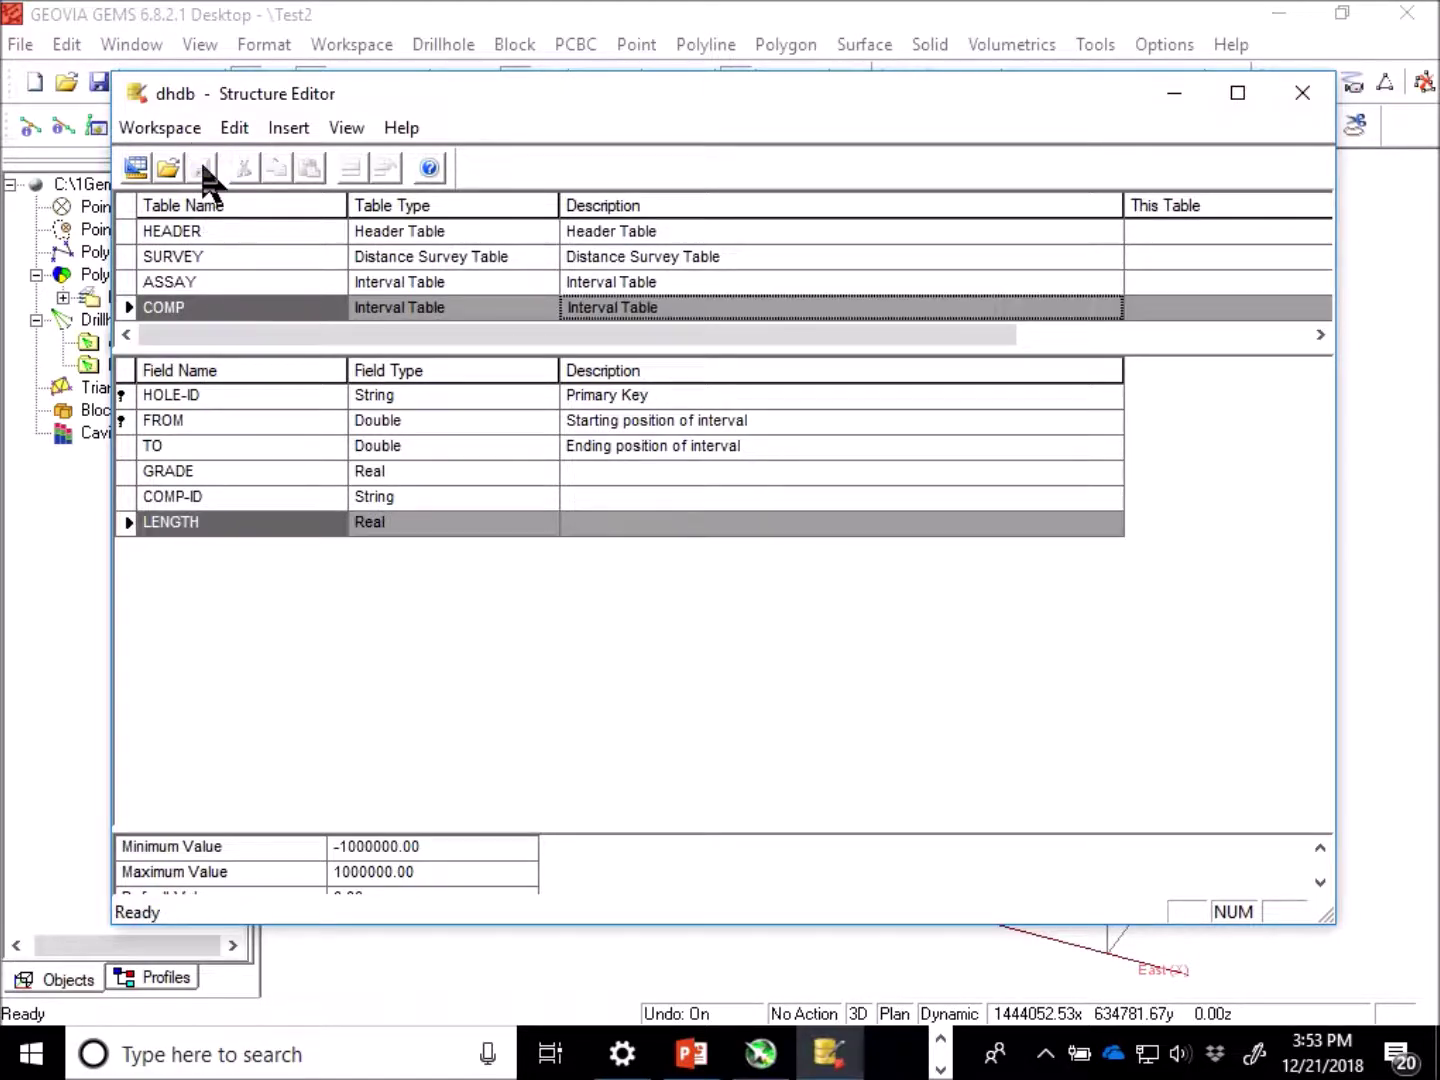
{"action": "left_click", "coordinate": [260, 470]}
{"action": "left_click_drag", "start_coordinate": [260, 470], "coordinate": [140, 471]}
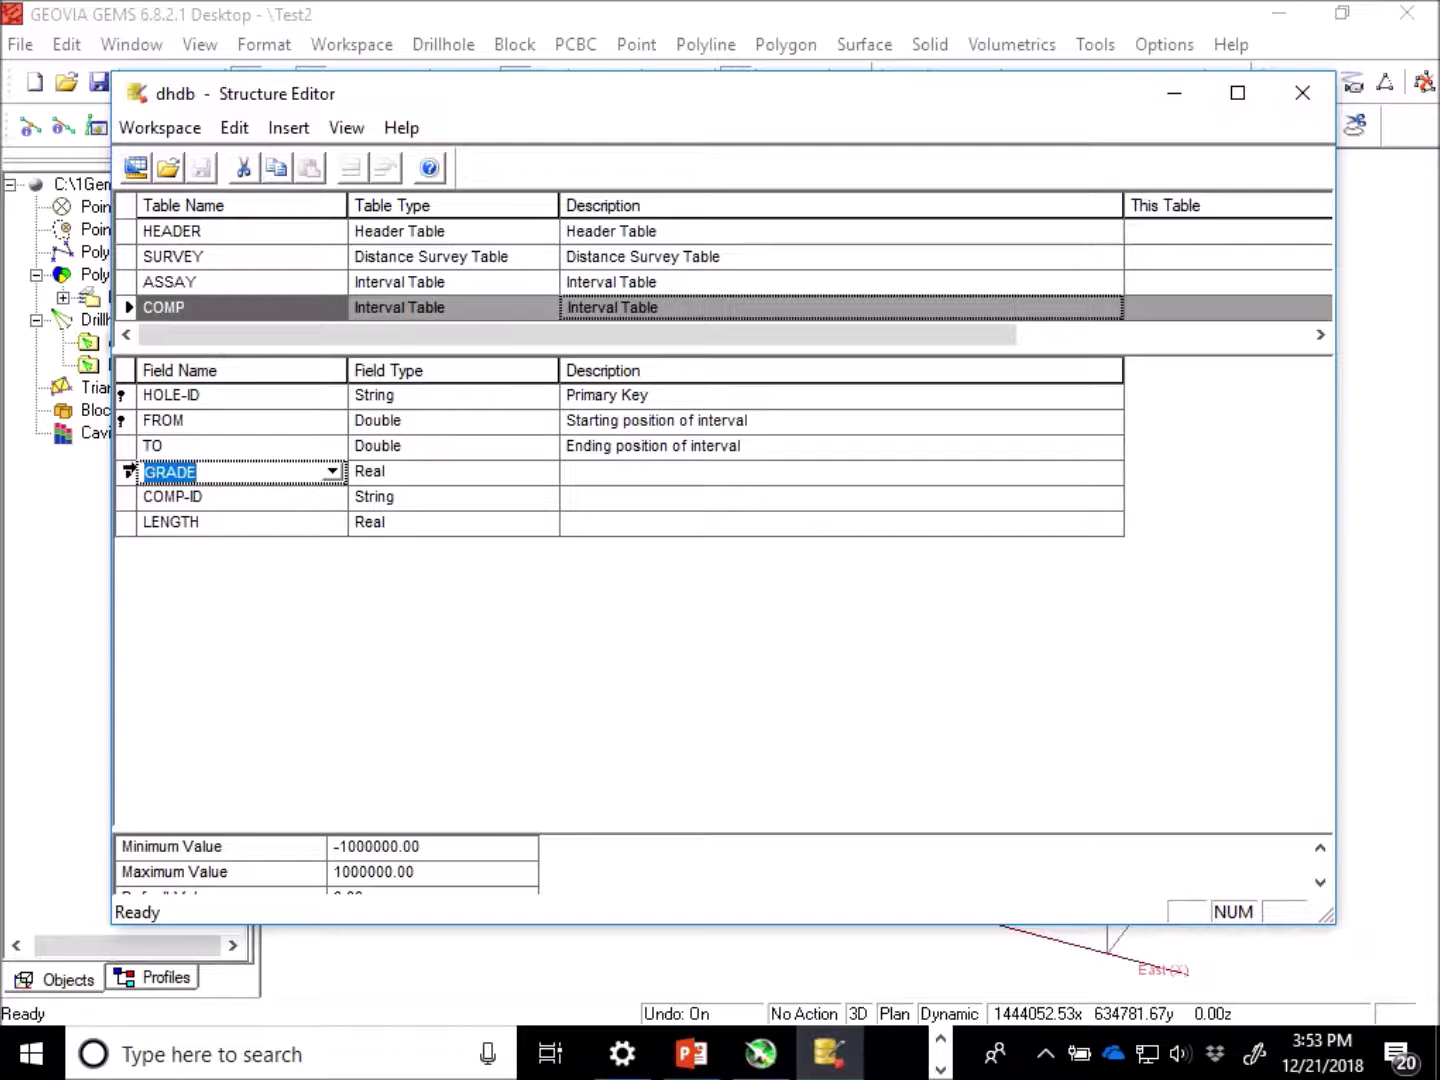
{"action": "left_click", "coordinate": [126, 472]}
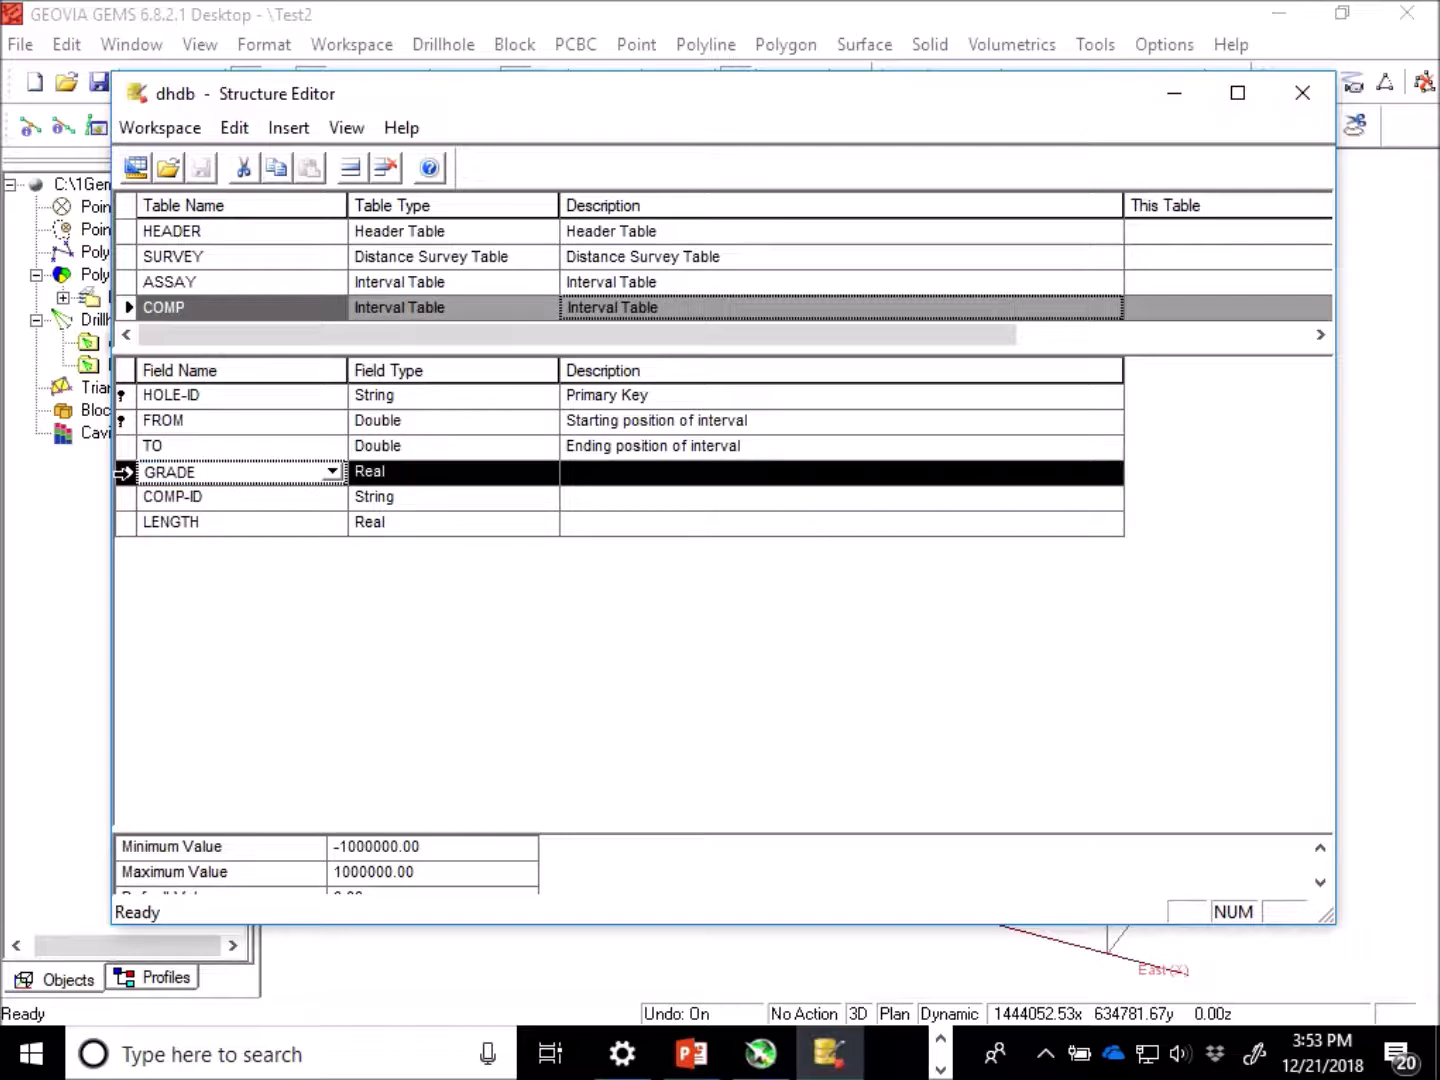
{"action": "left_click", "coordinate": [224, 494]}
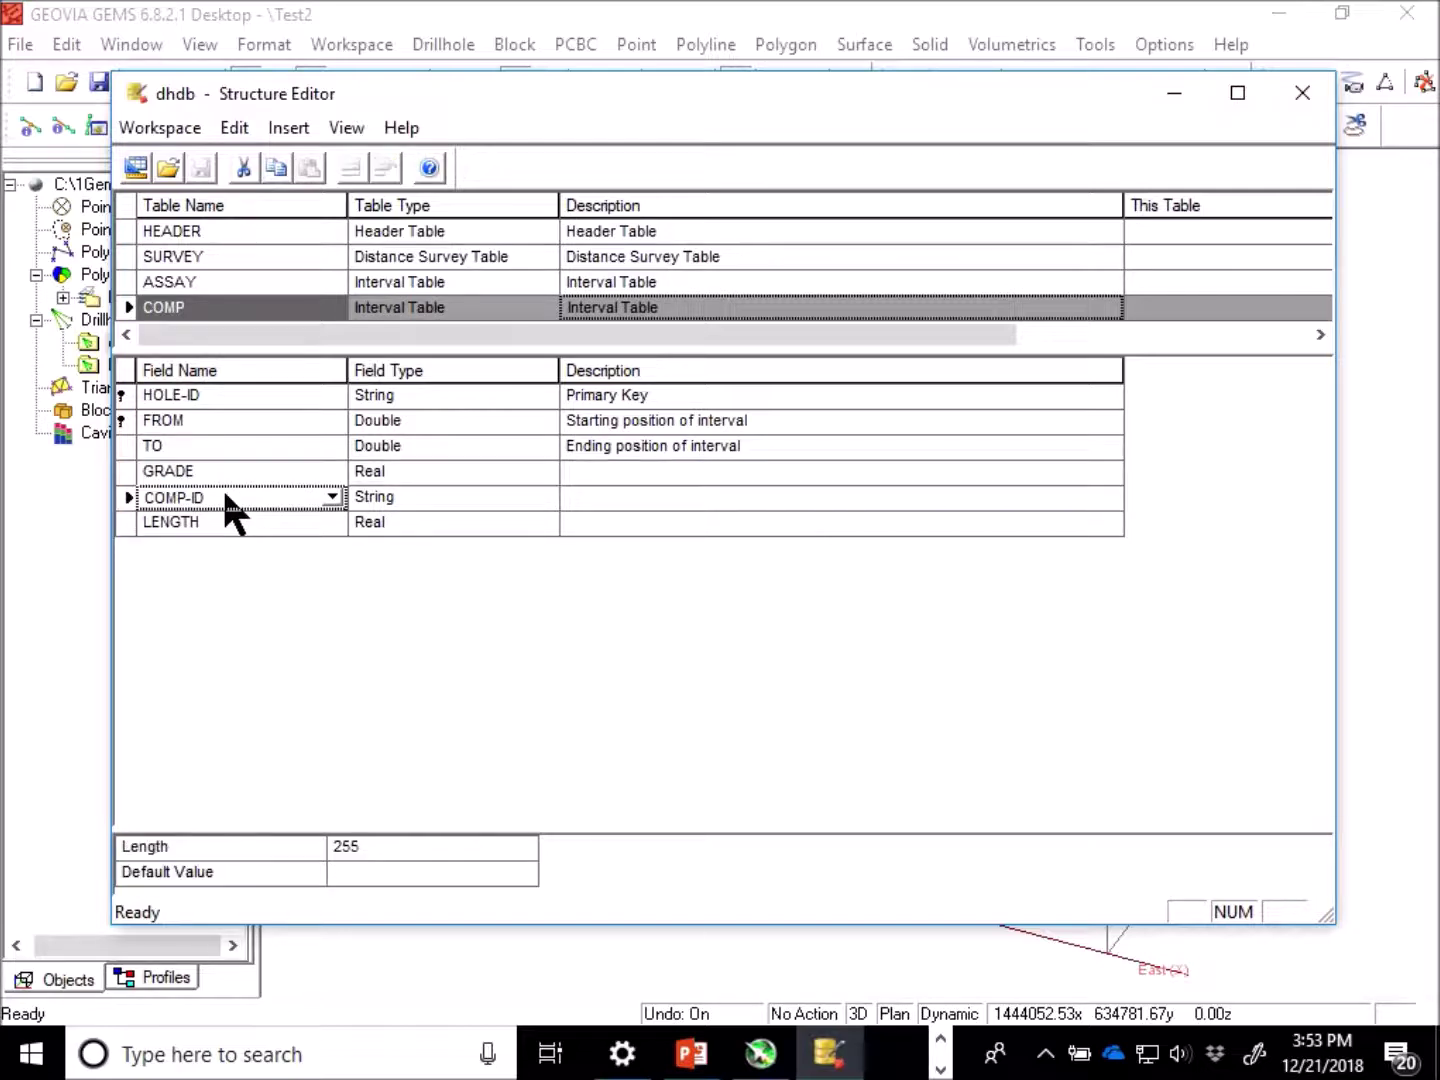
{"action": "left_click_drag", "start_coordinate": [224, 495], "coordinate": [154, 509]}
{"action": "left_click", "coordinate": [193, 519]}
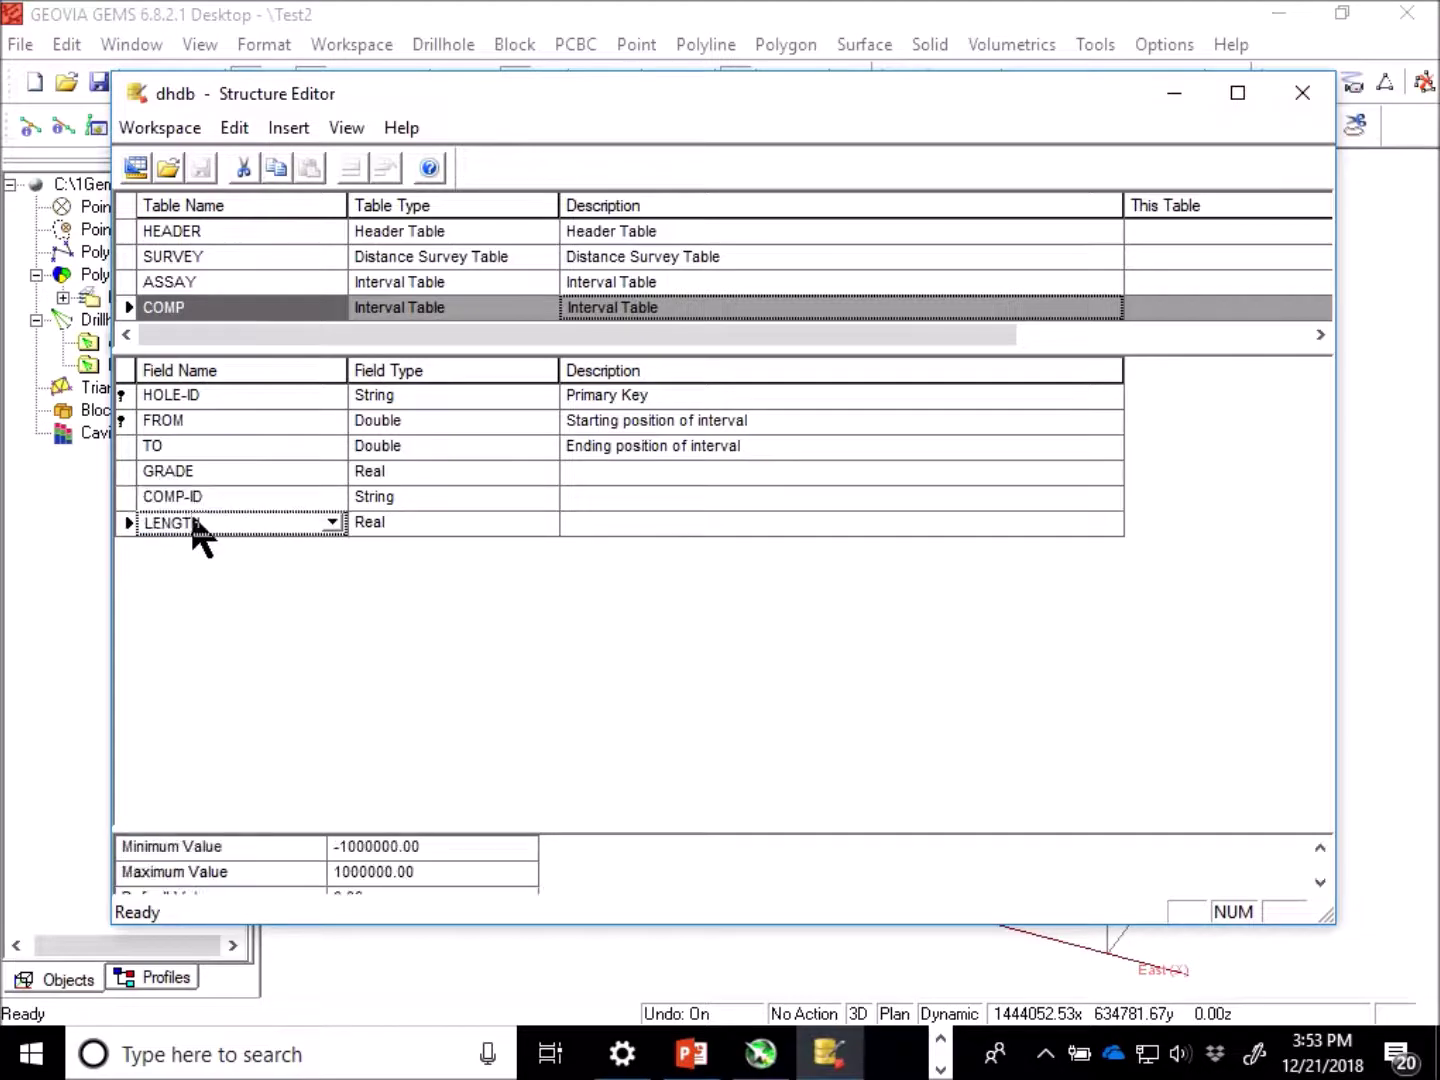
{"action": "left_click", "coordinate": [401, 496]}
{"action": "left_click", "coordinate": [427, 473]}
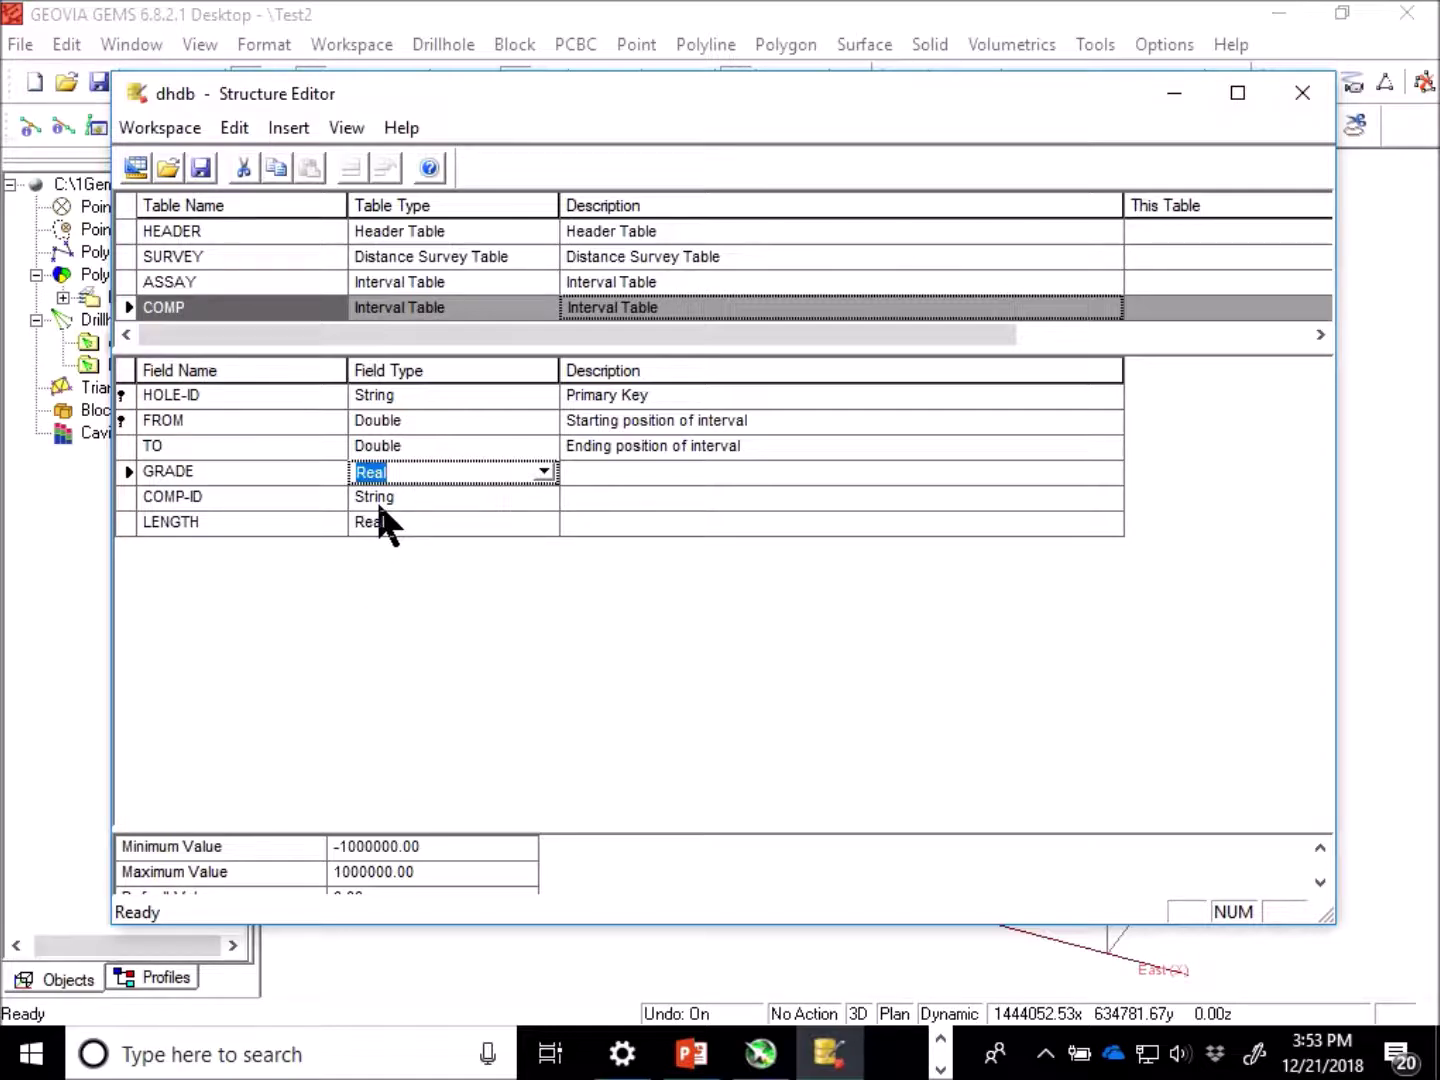
{"action": "left_click", "coordinate": [1302, 92]}
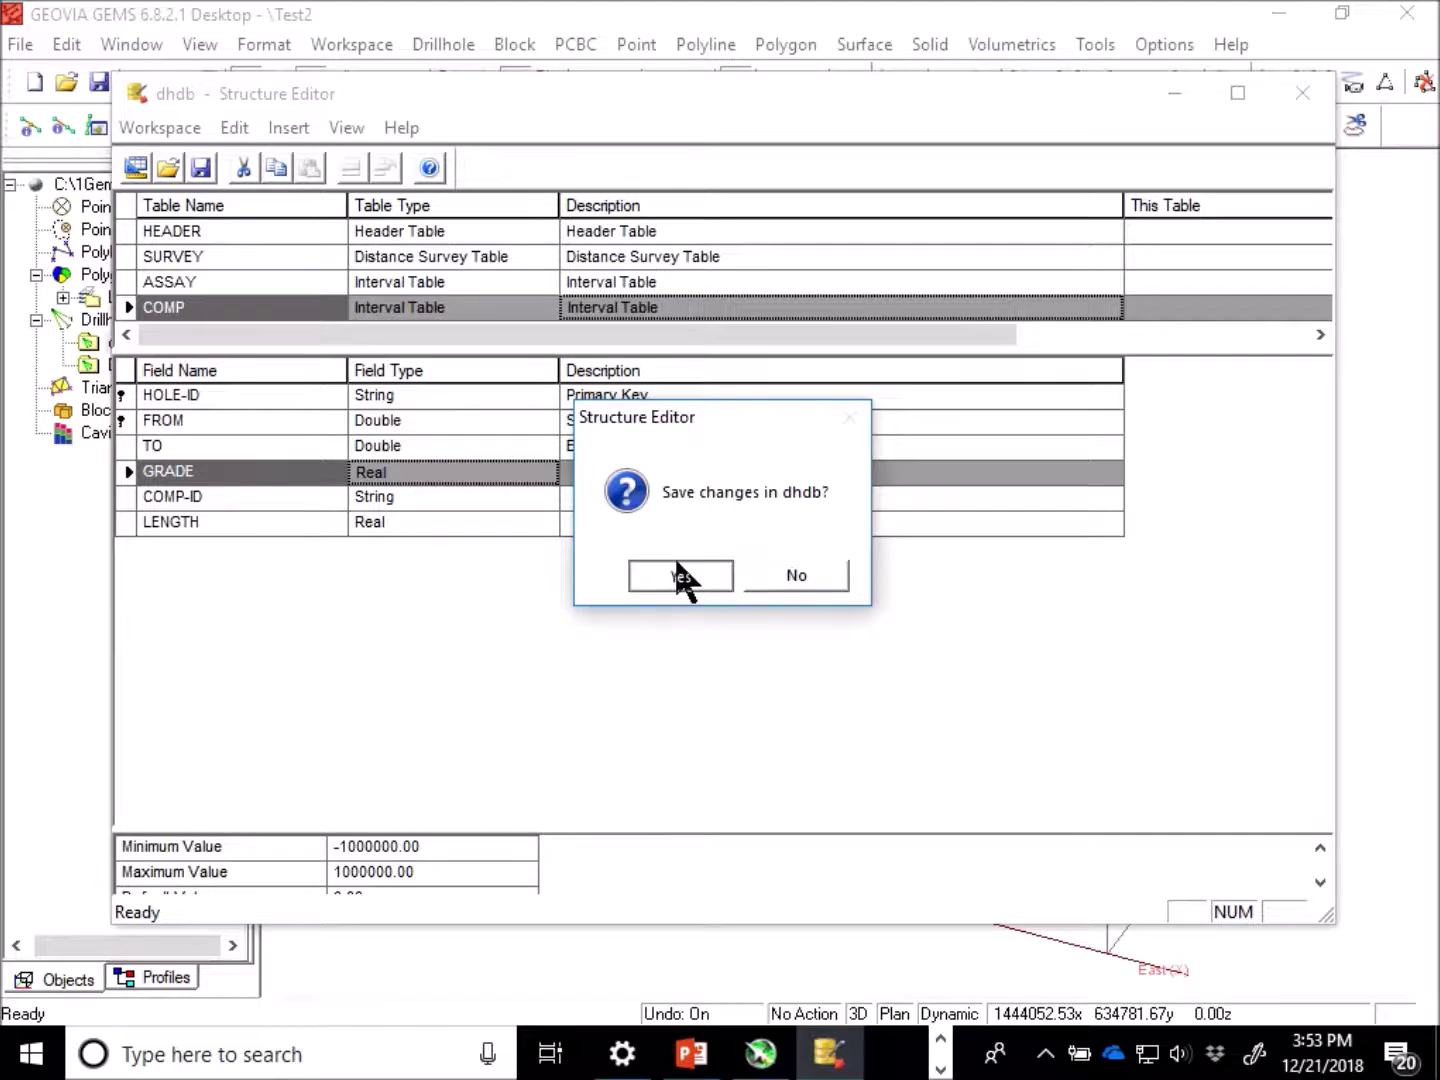
{"action": "left_click", "coordinate": [677, 572]}
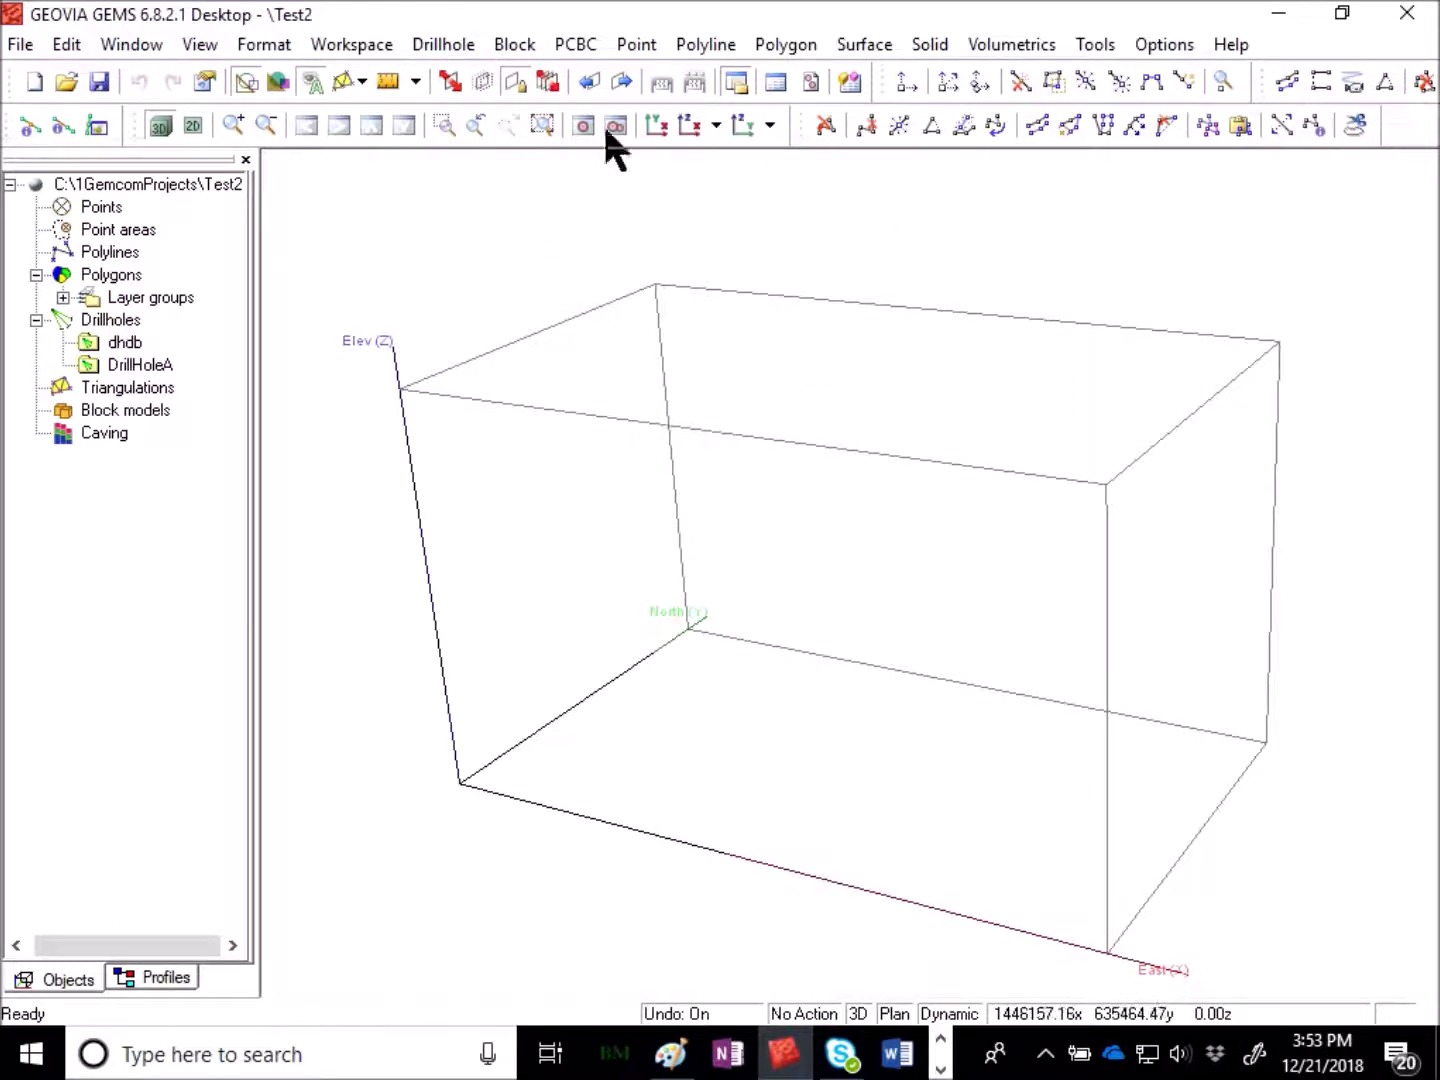
Bring up the Composite Profile Editor from Drillhole > Compositing and begin a new profile
{"action": "left_click", "coordinate": [429, 44]}
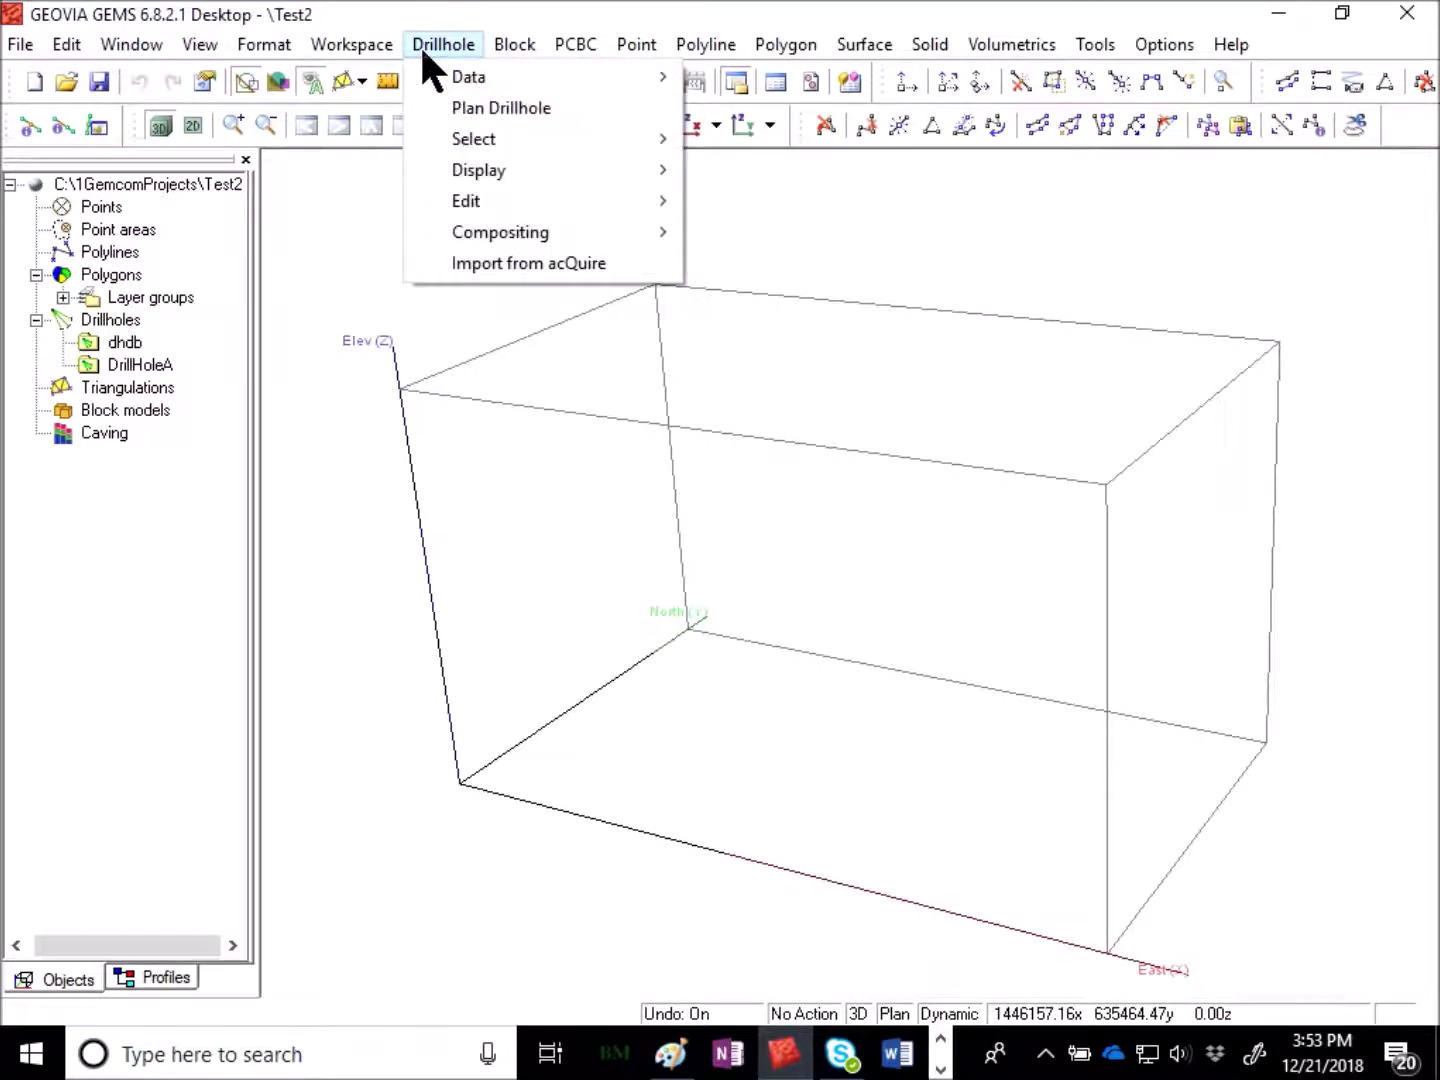
{"action": "mouse_move", "coordinate": [535, 231]}
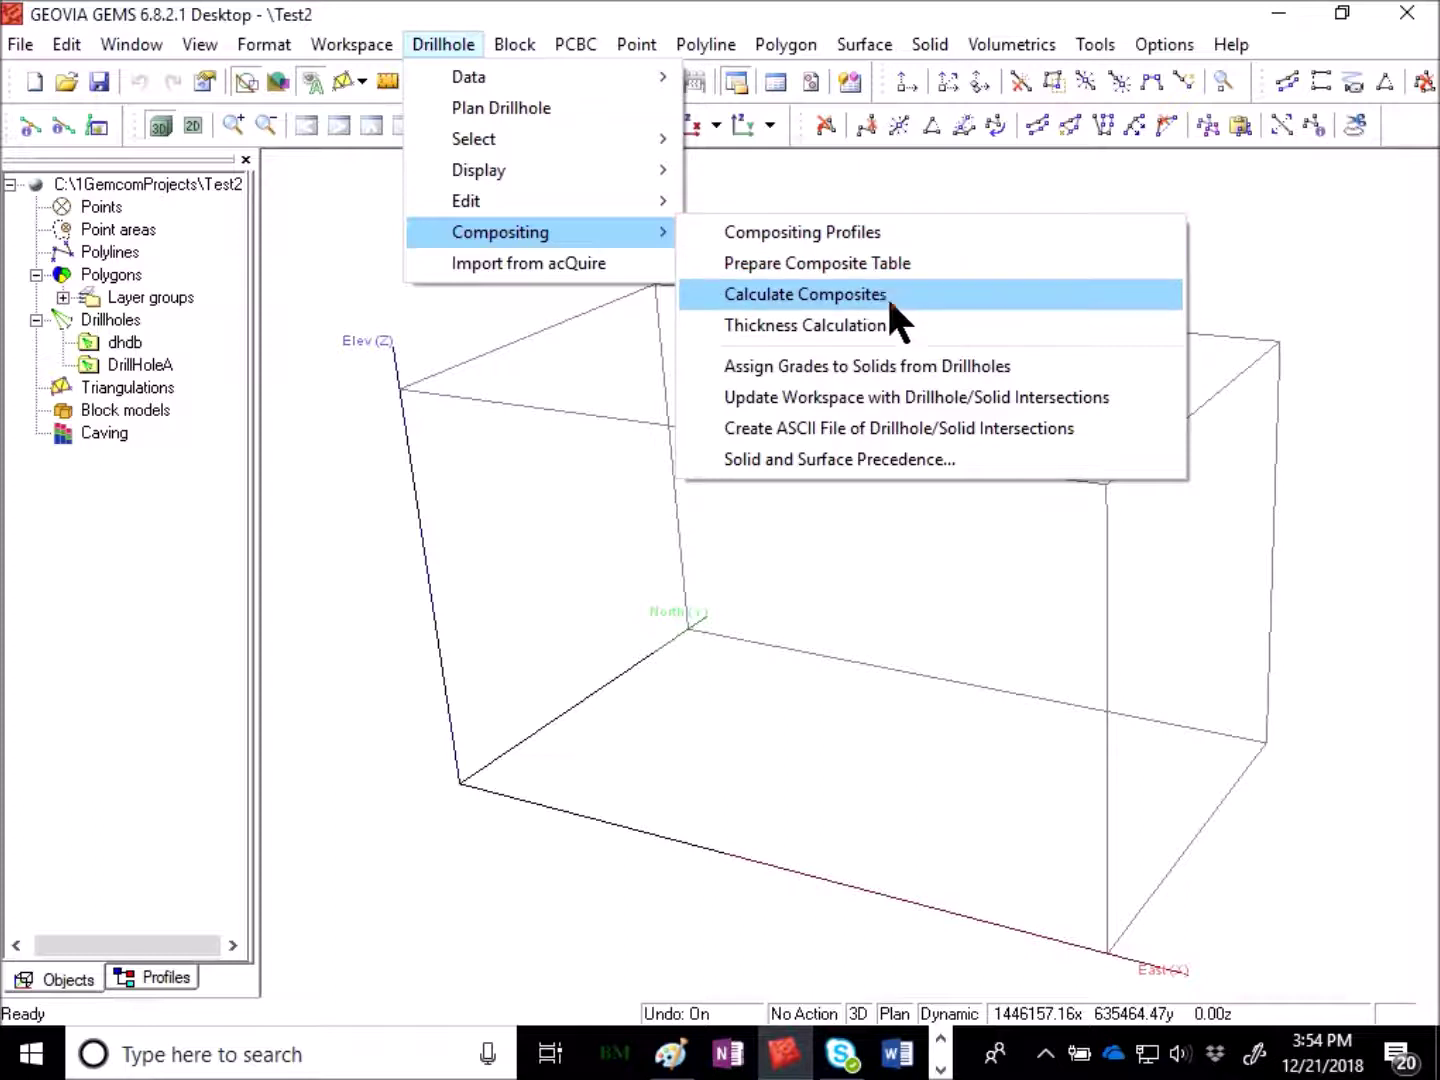
{"action": "left_click", "coordinate": [830, 230]}
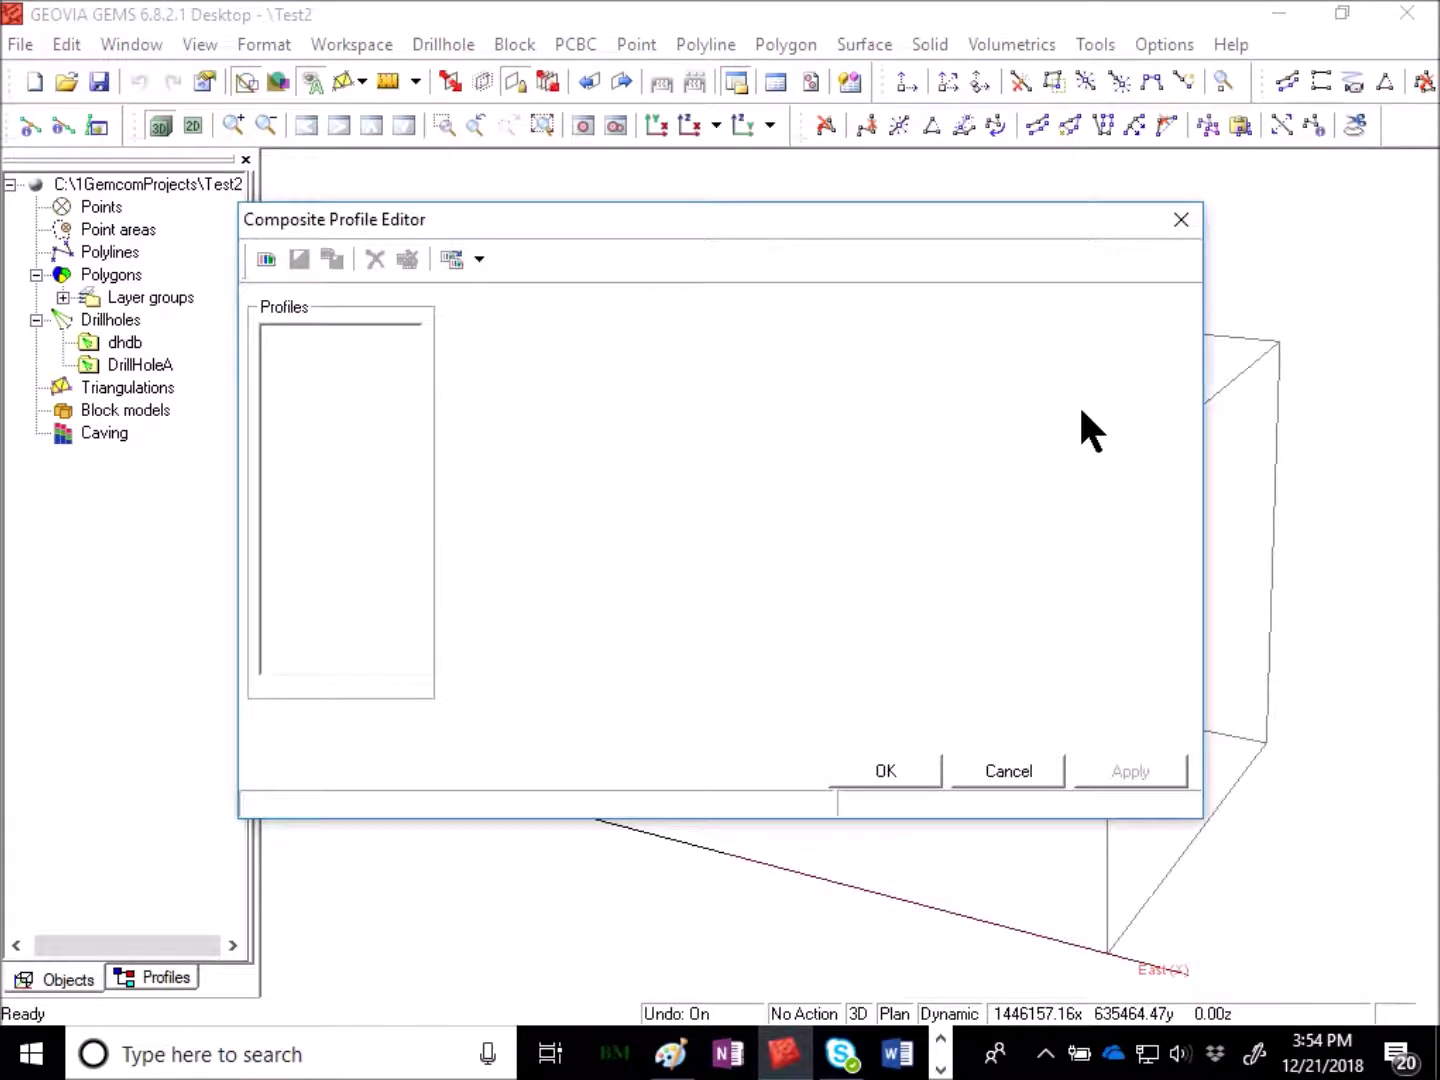
{"action": "left_click", "coordinate": [265, 259]}
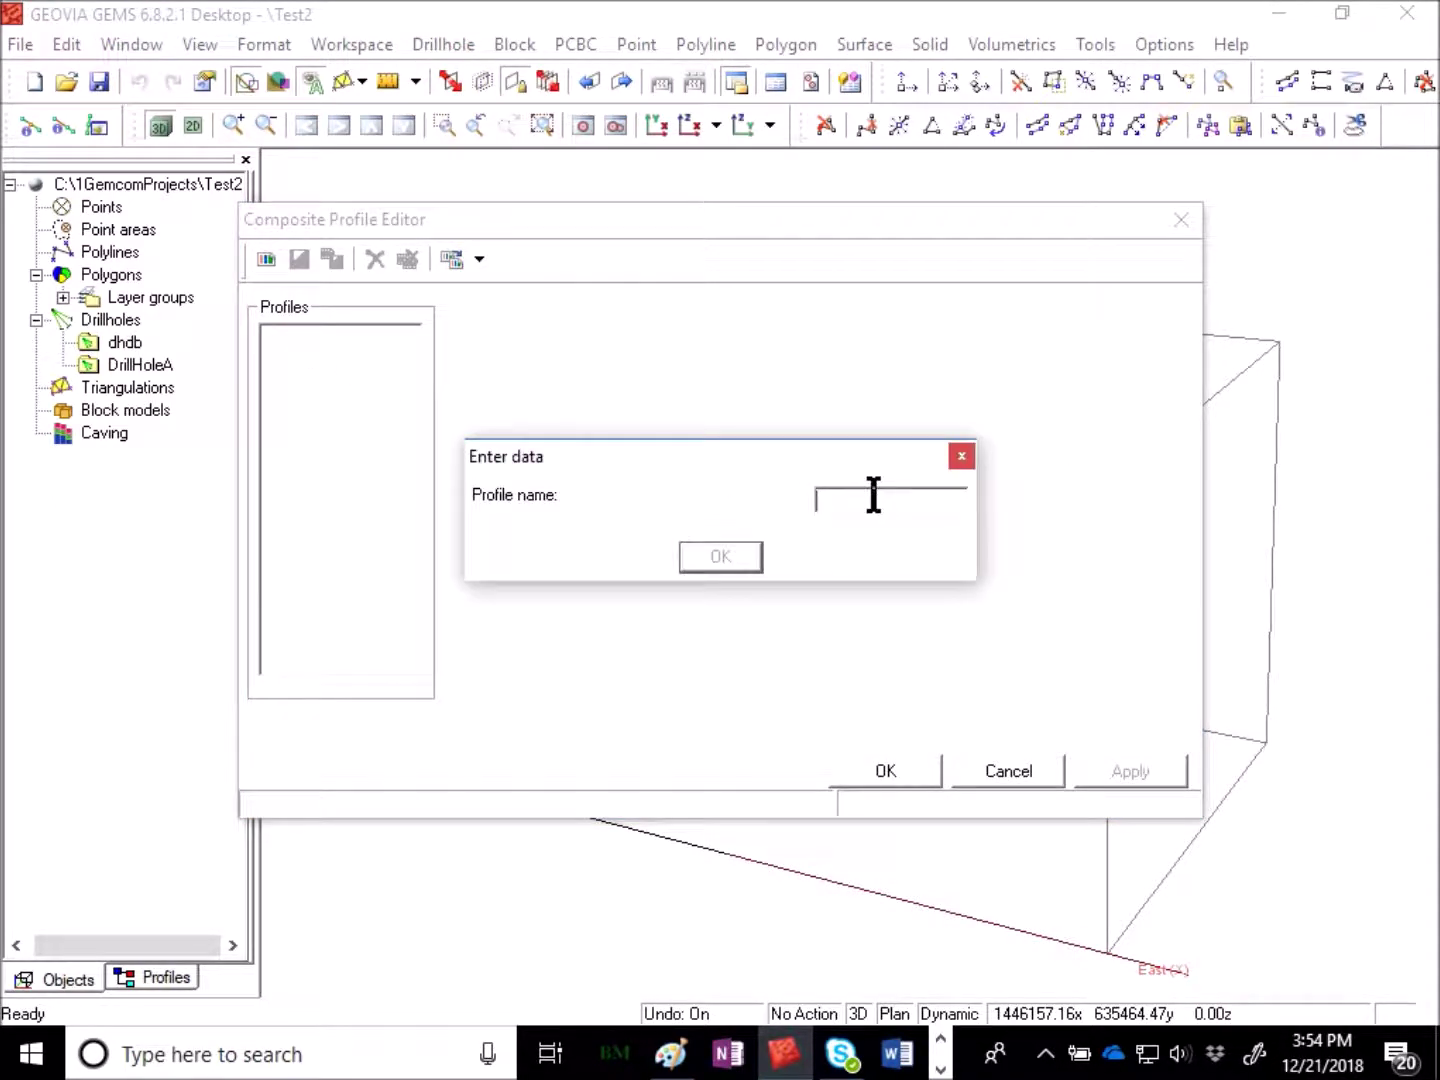
Name the profile DHGRADE, with workspace dhdb, composite table COMP and length field LENGTH
{"action": "type", "text": "dhgrade"}
{"action": "key", "text": "Return"}
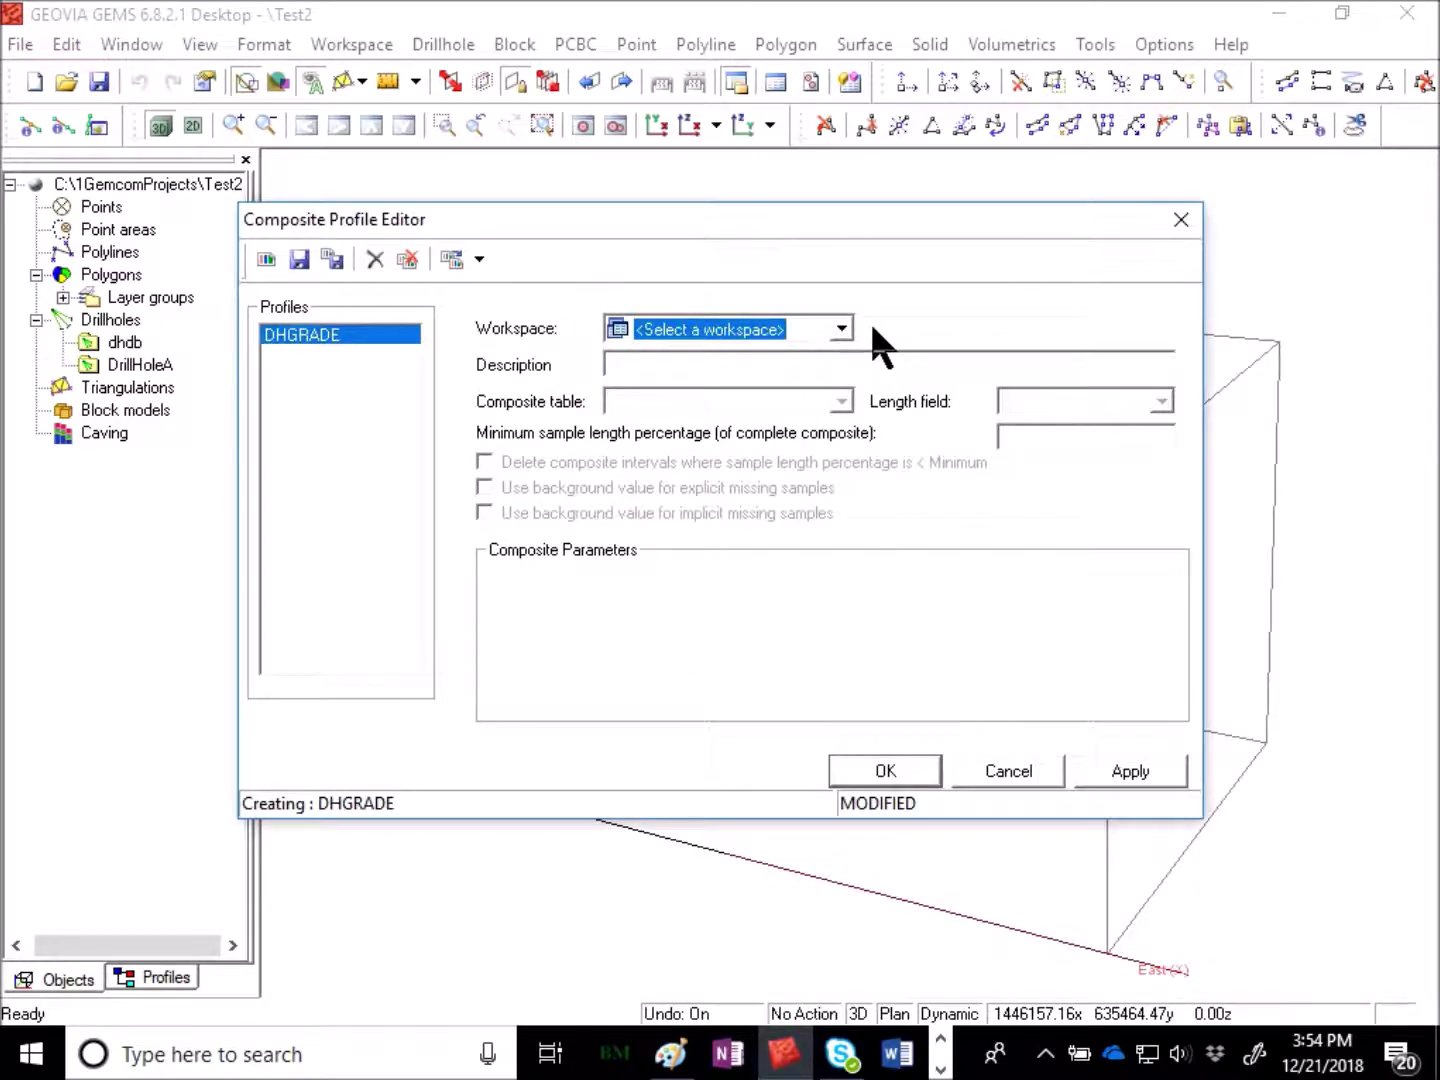
{"action": "left_click", "coordinate": [843, 329]}
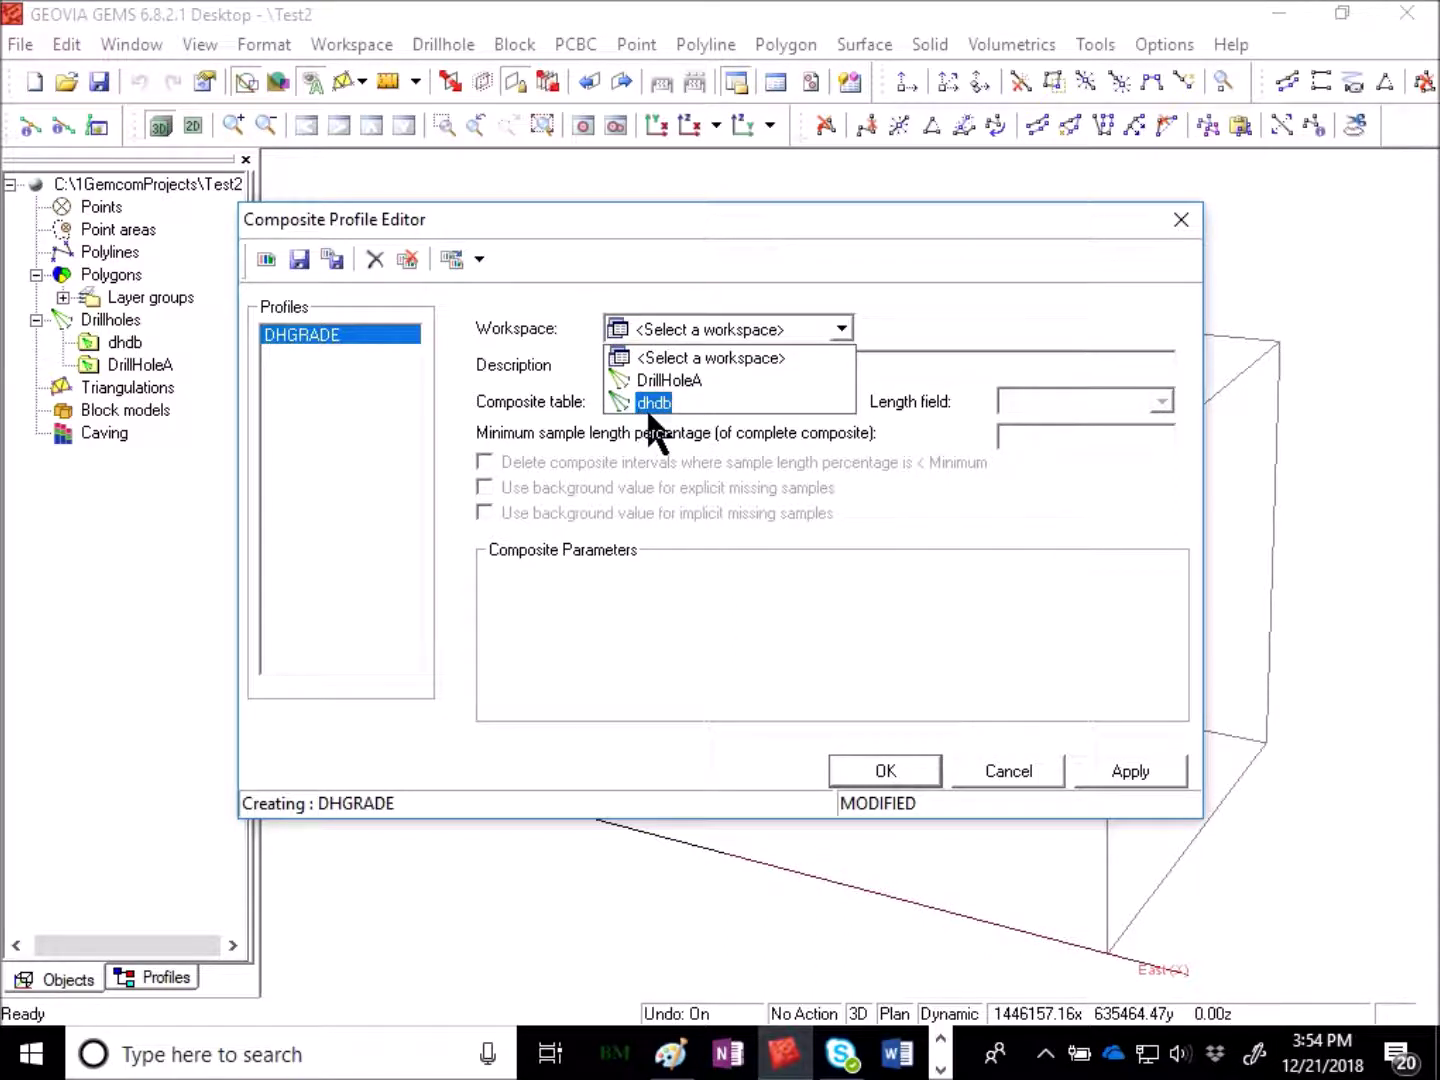
{"action": "left_click", "coordinate": [649, 411]}
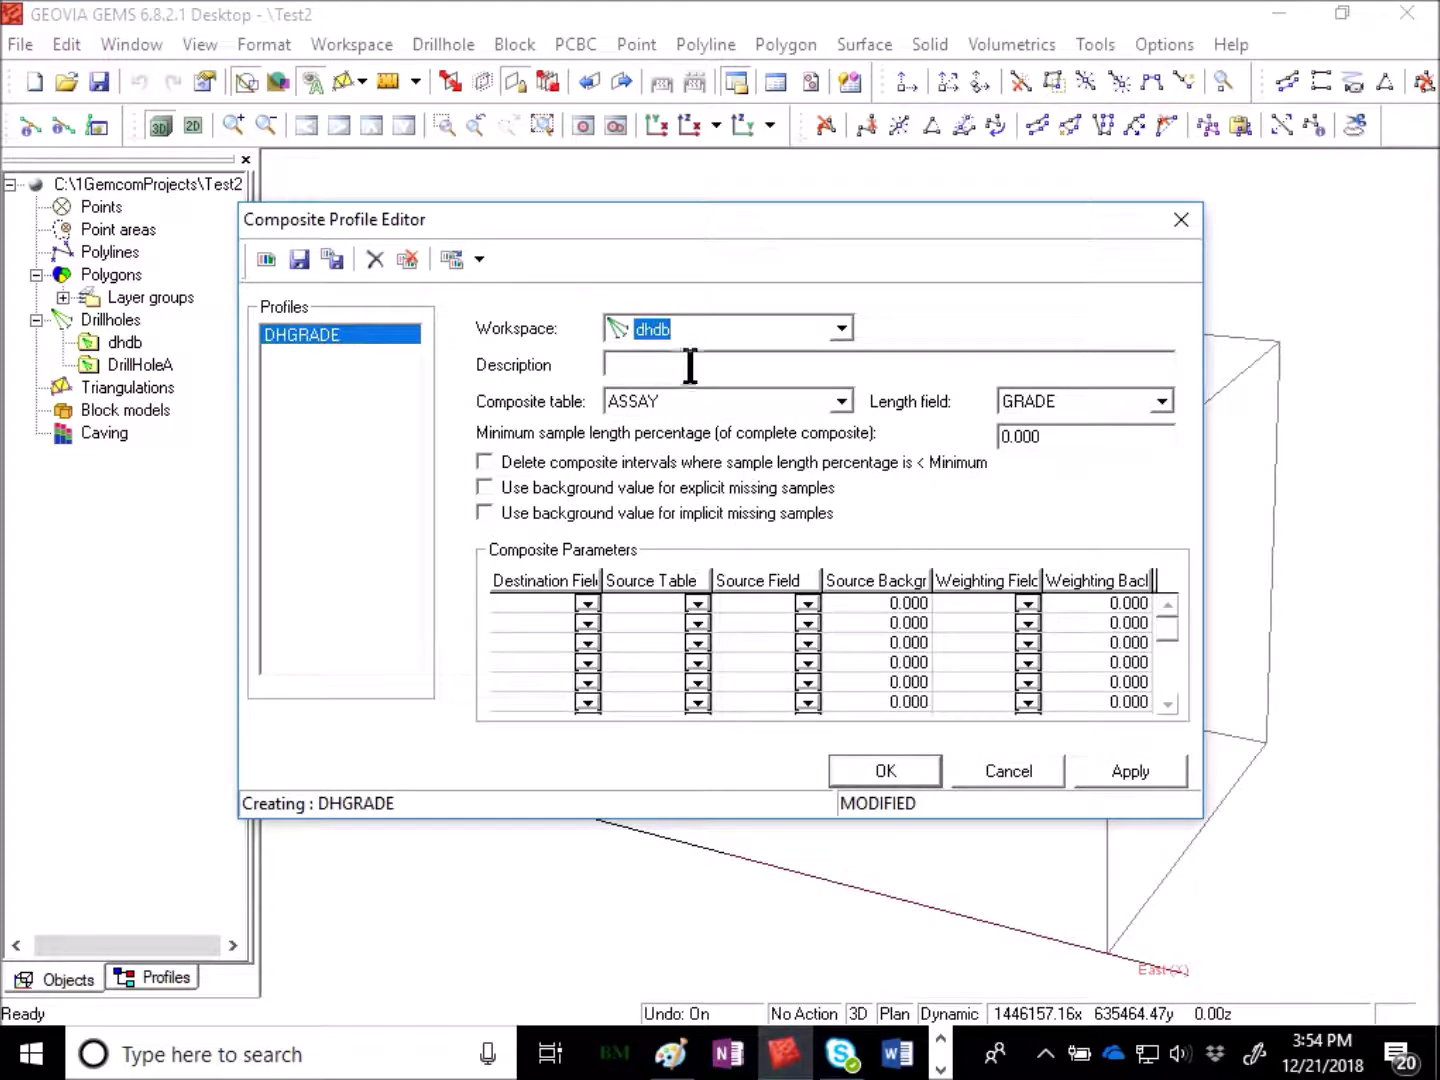
{"action": "left_click", "coordinate": [843, 402]}
{"action": "left_click", "coordinate": [672, 446]}
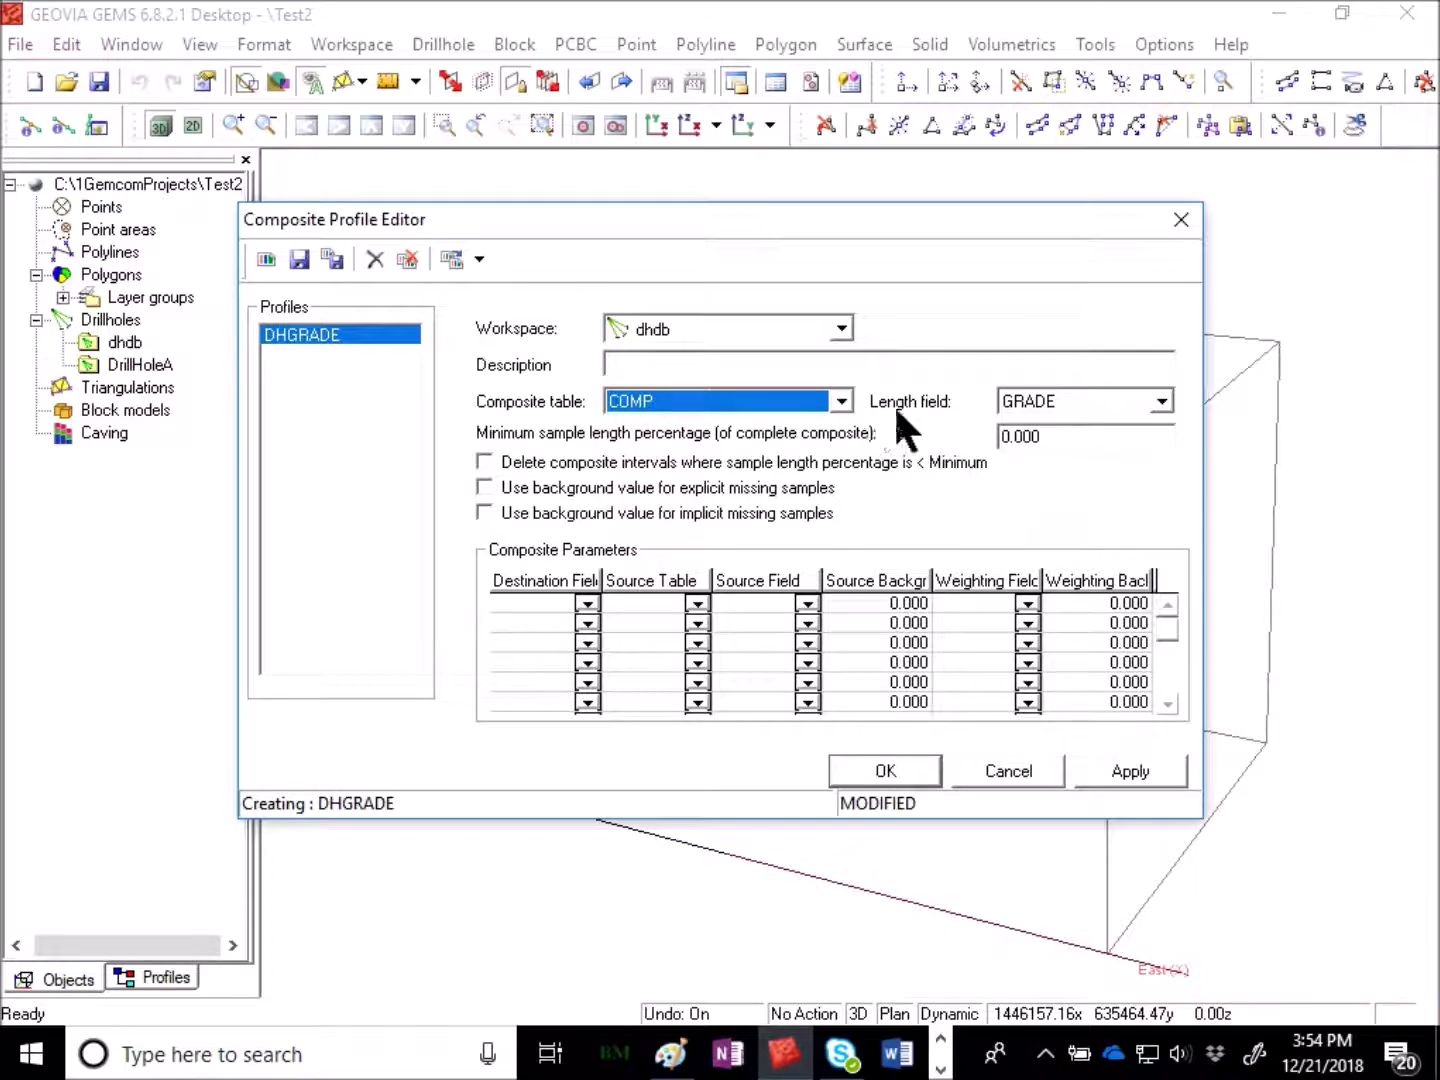
{"action": "left_click", "coordinate": [1158, 404]}
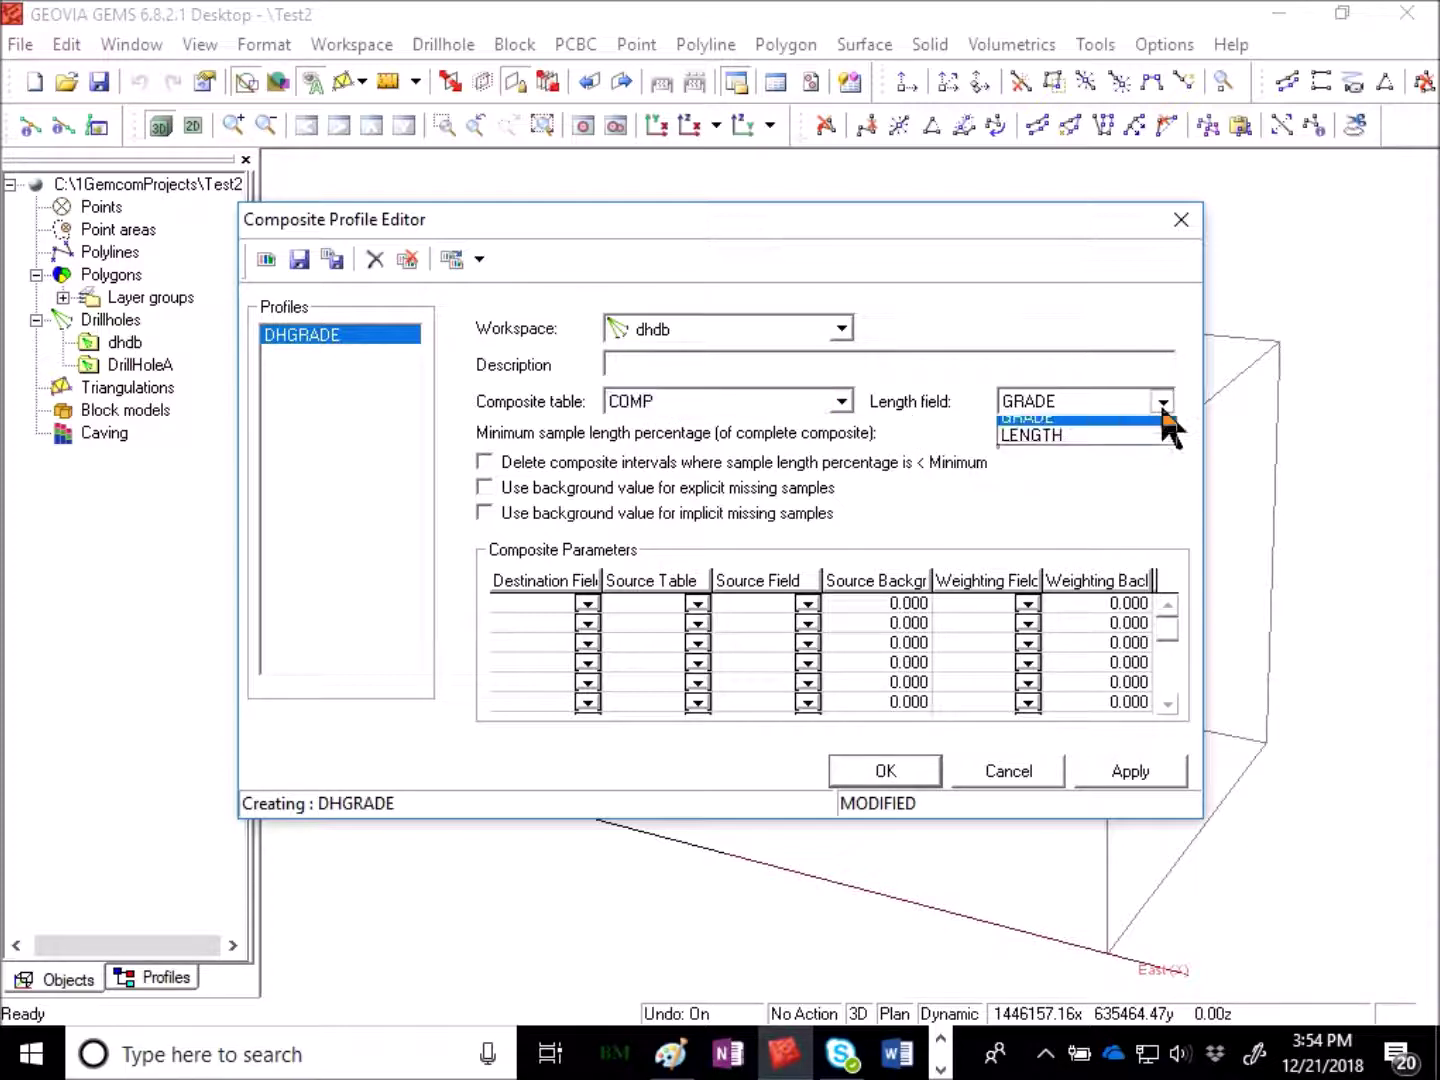
{"action": "left_click", "coordinate": [1078, 444]}
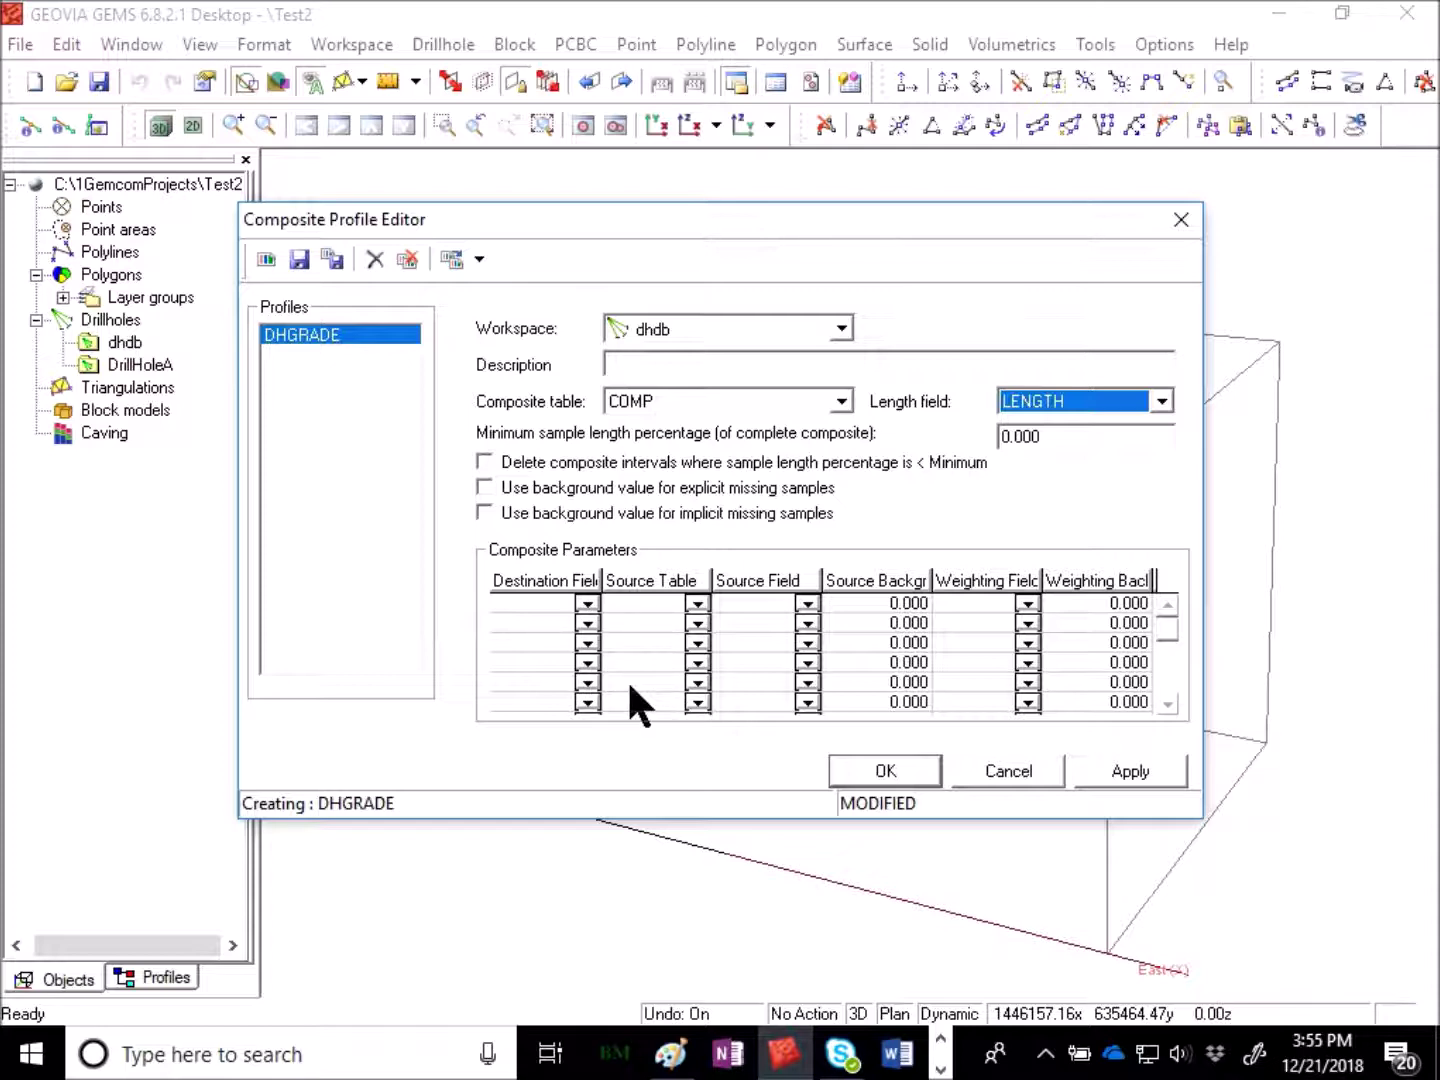
Set parameter 1 to fill destination GRADE from ASSAY's GRADE field, then save the profile
{"action": "left_click", "coordinate": [588, 605]}
{"action": "left_click", "coordinate": [589, 604]}
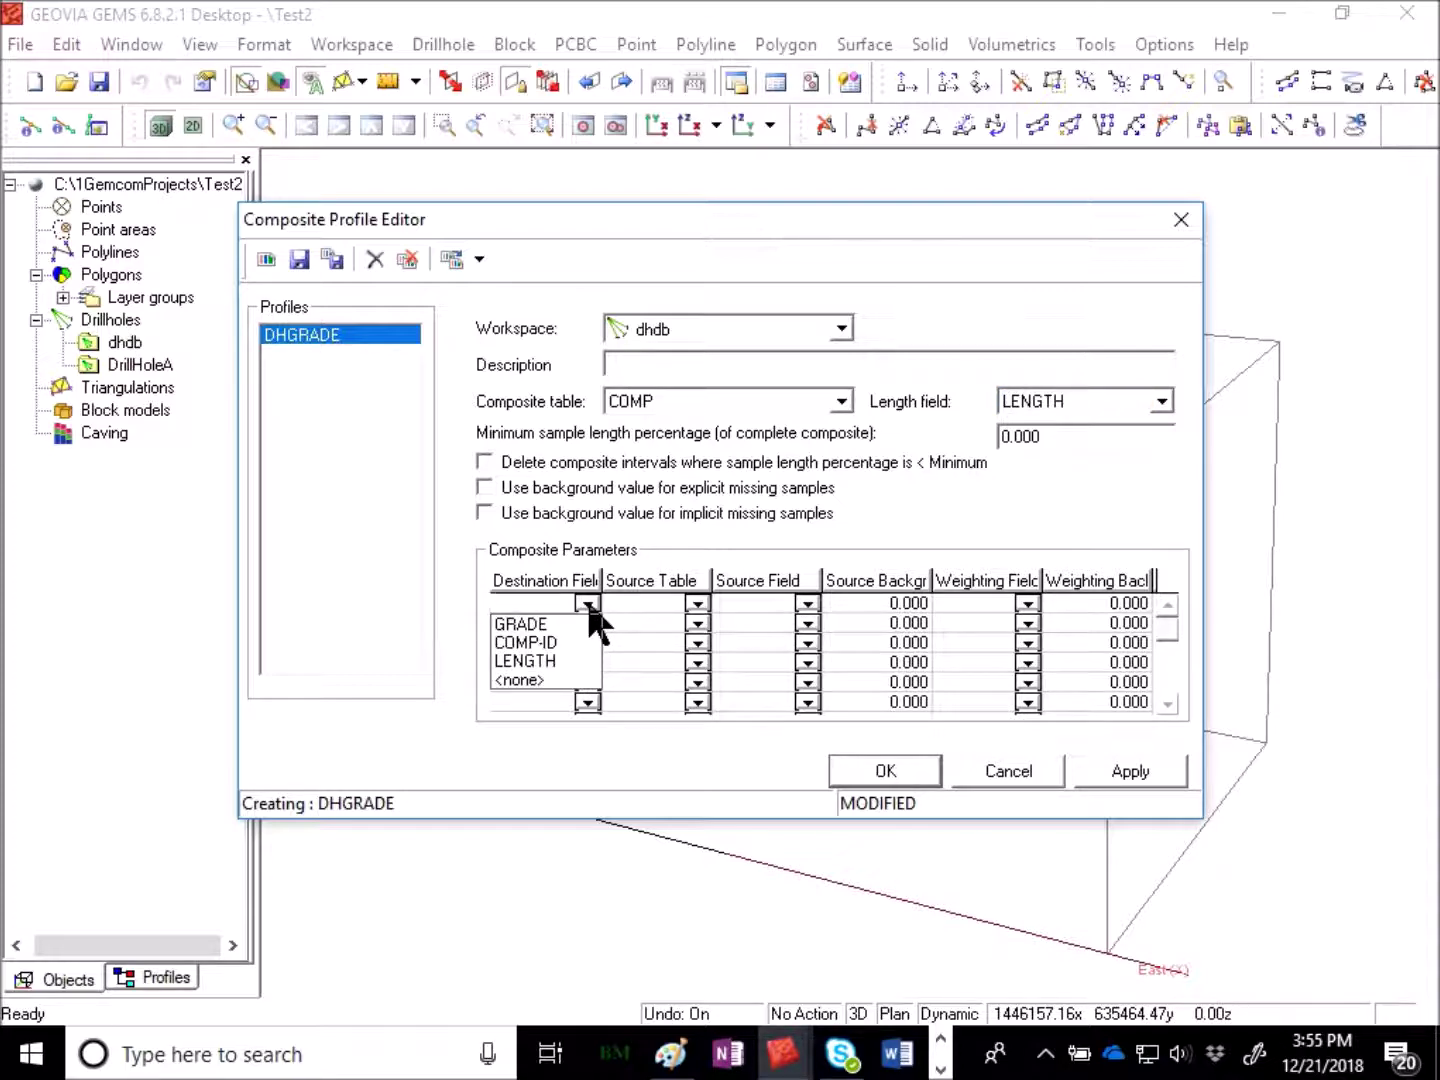
{"action": "left_click", "coordinate": [531, 625]}
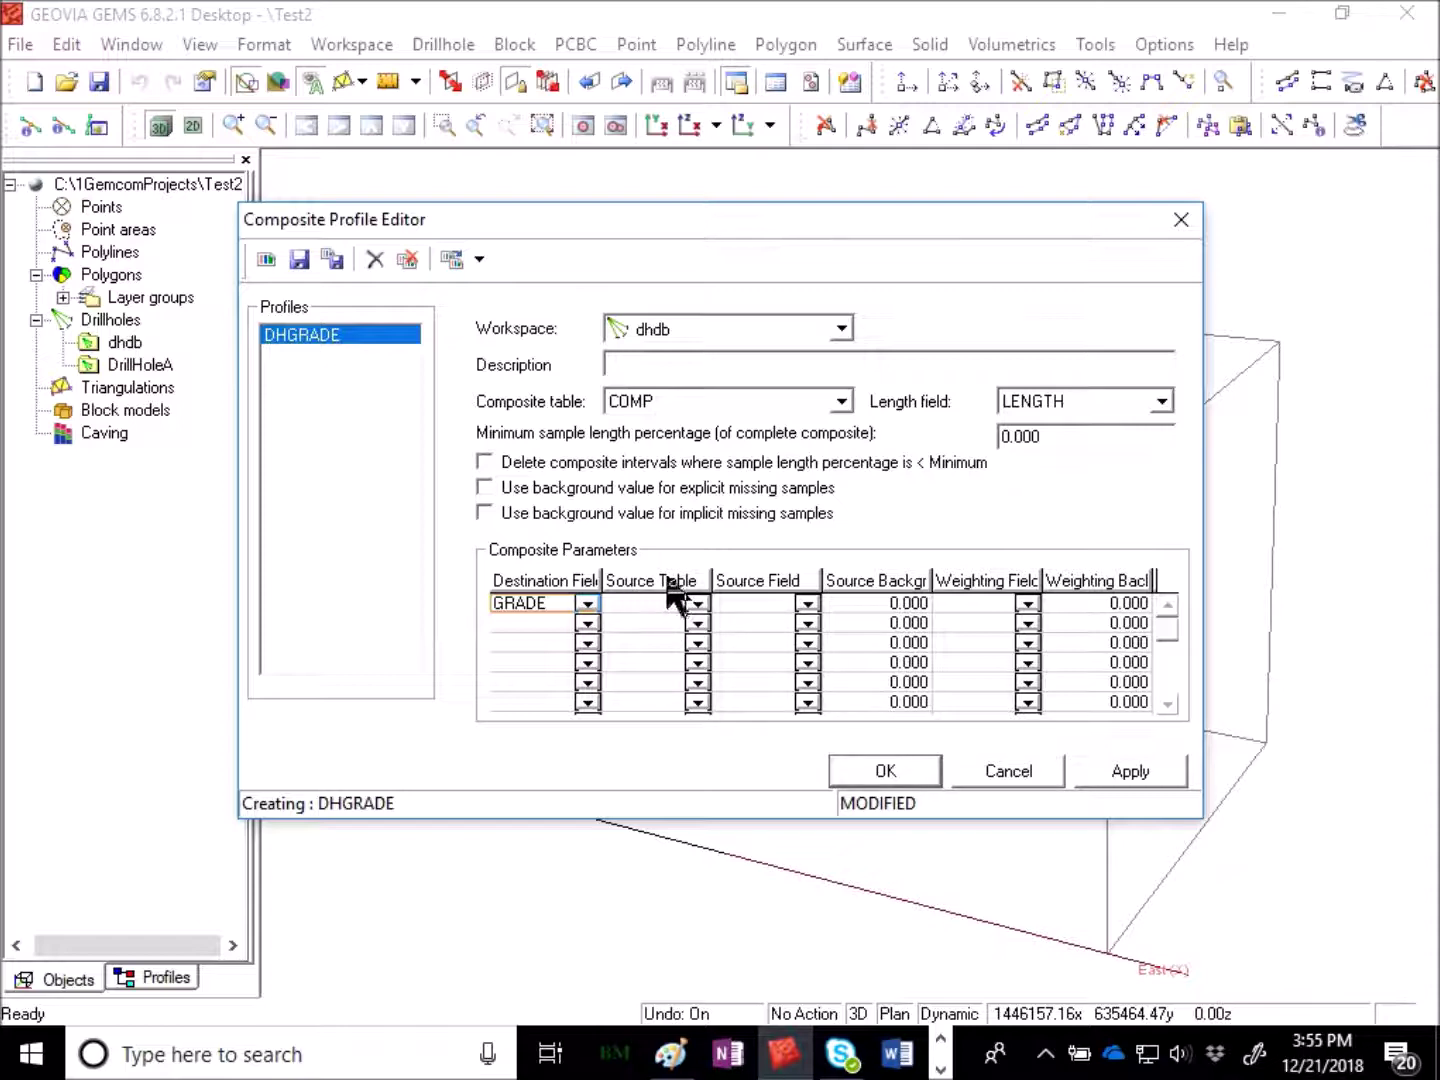
{"action": "left_click", "coordinate": [697, 604]}
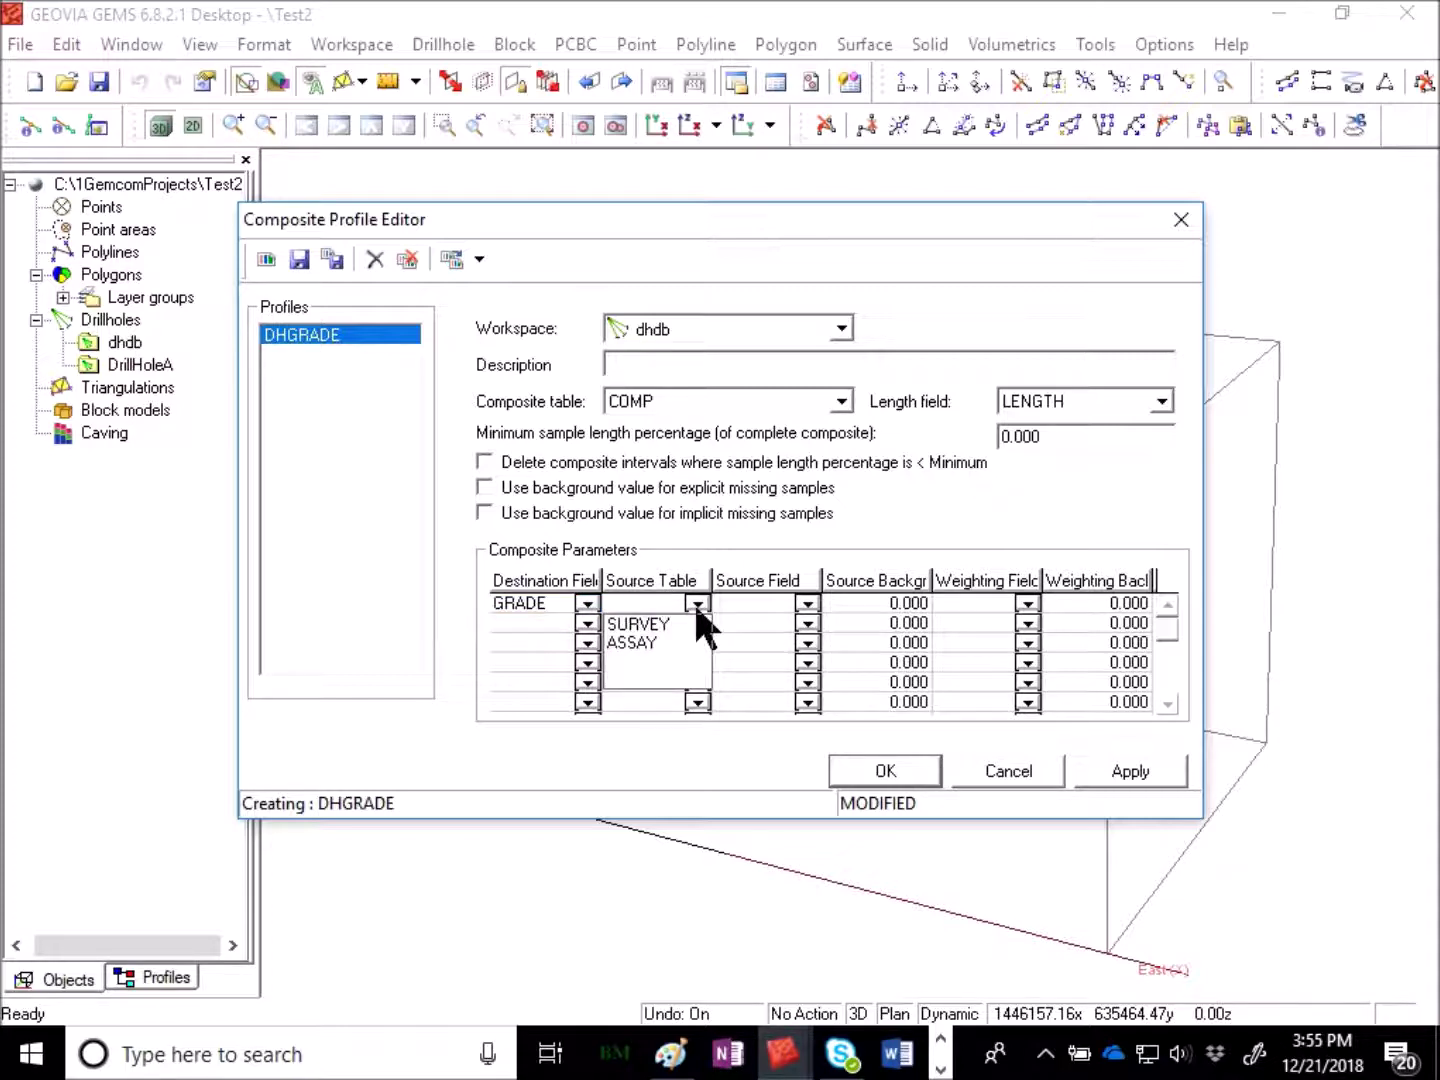
{"action": "left_click", "coordinate": [637, 636]}
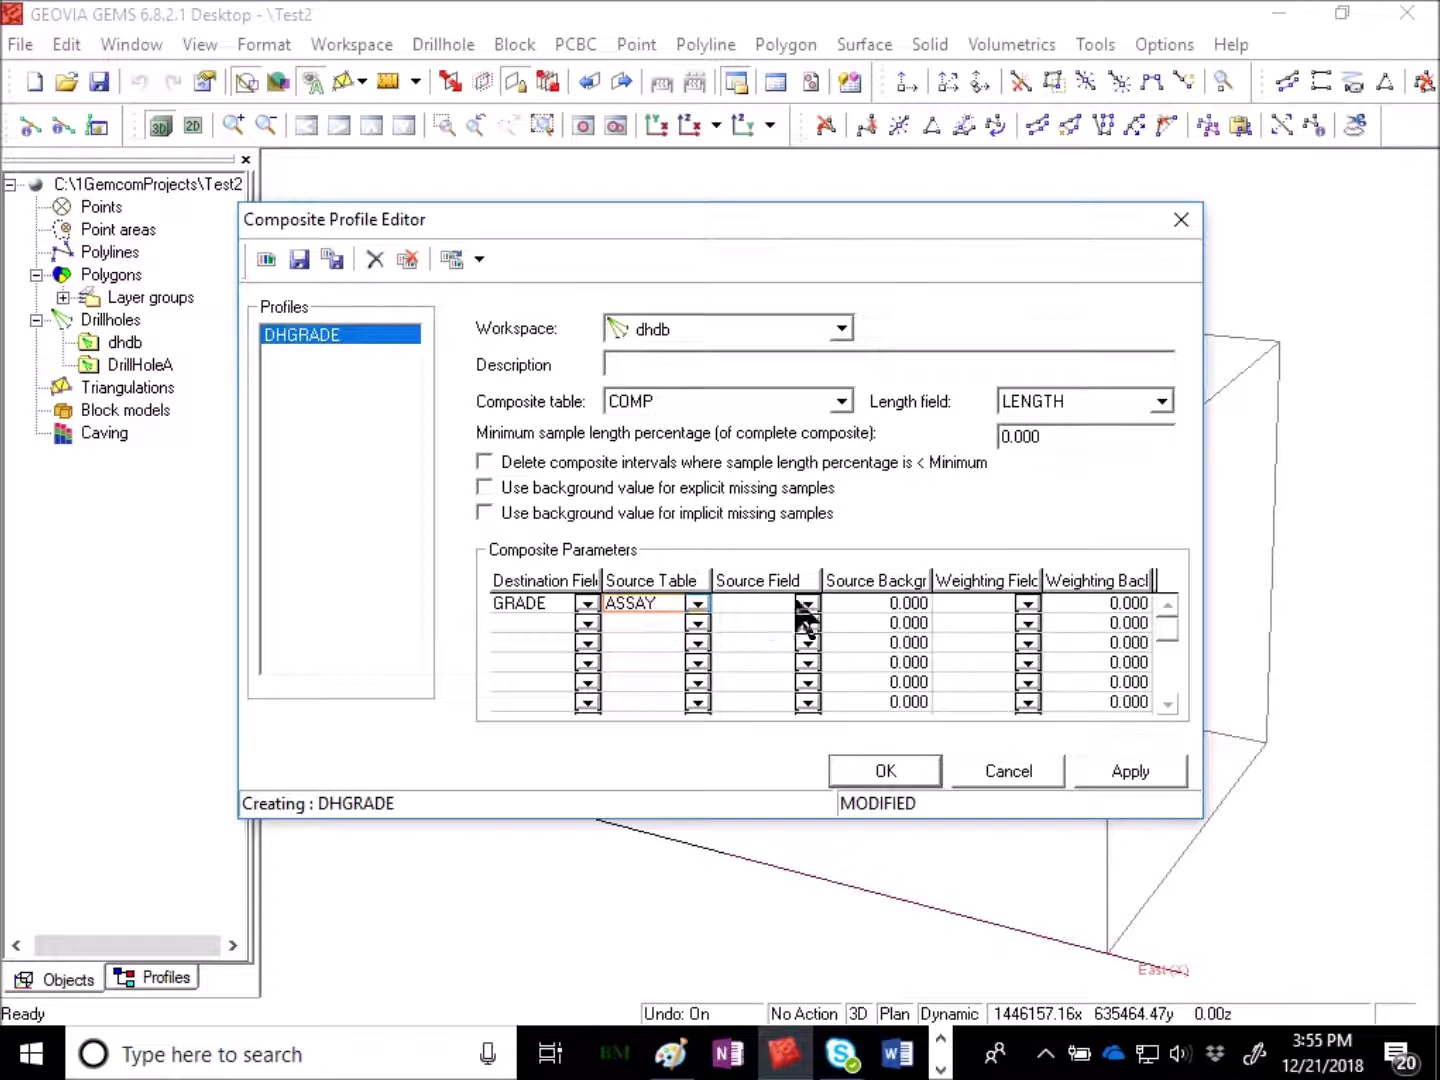
{"action": "left_click", "coordinate": [810, 606]}
{"action": "left_click", "coordinate": [761, 662]}
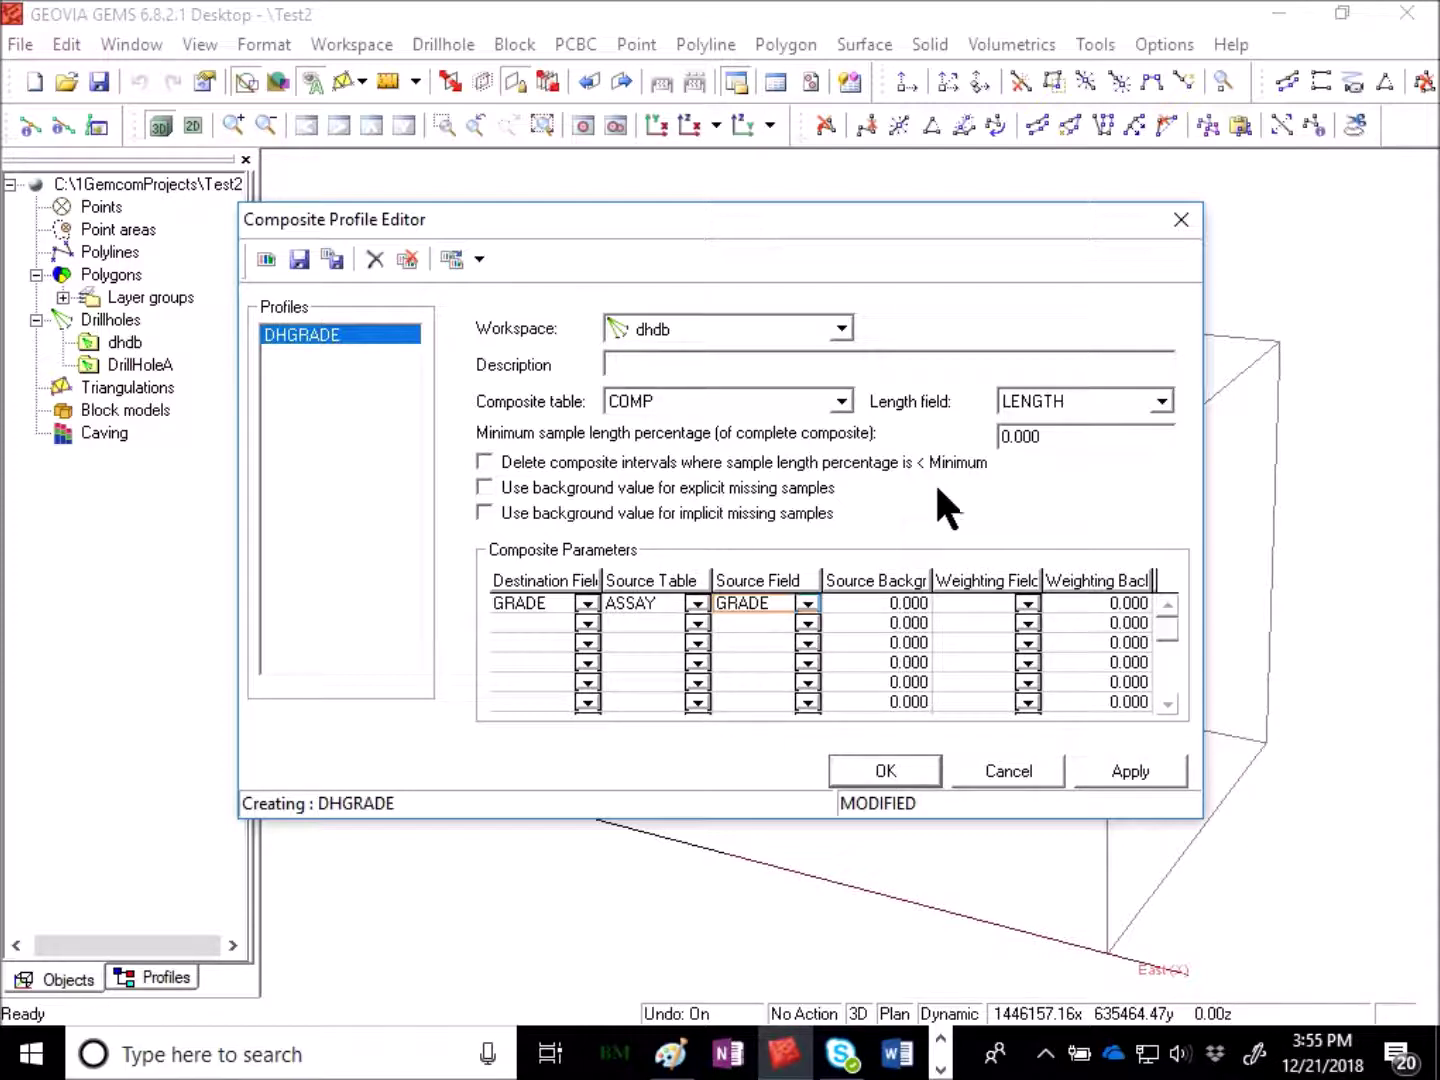
{"action": "left_click", "coordinate": [889, 769]}
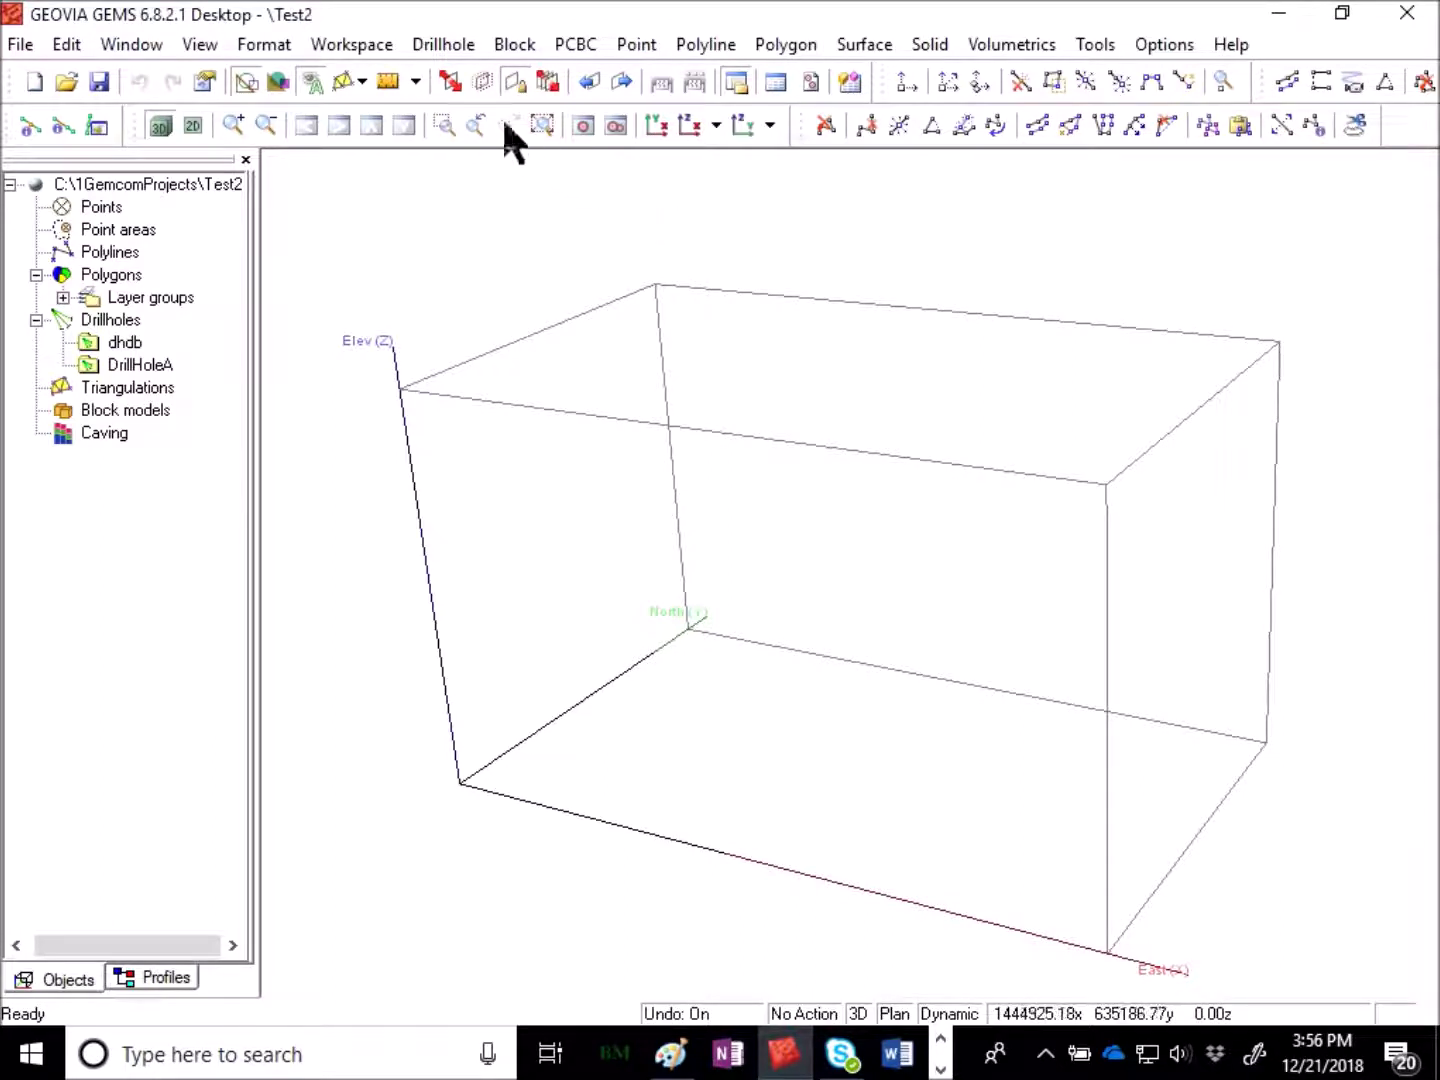
Start Prepare Composite Table from the Drillhole > Compositing menu
{"action": "left_click", "coordinate": [447, 44]}
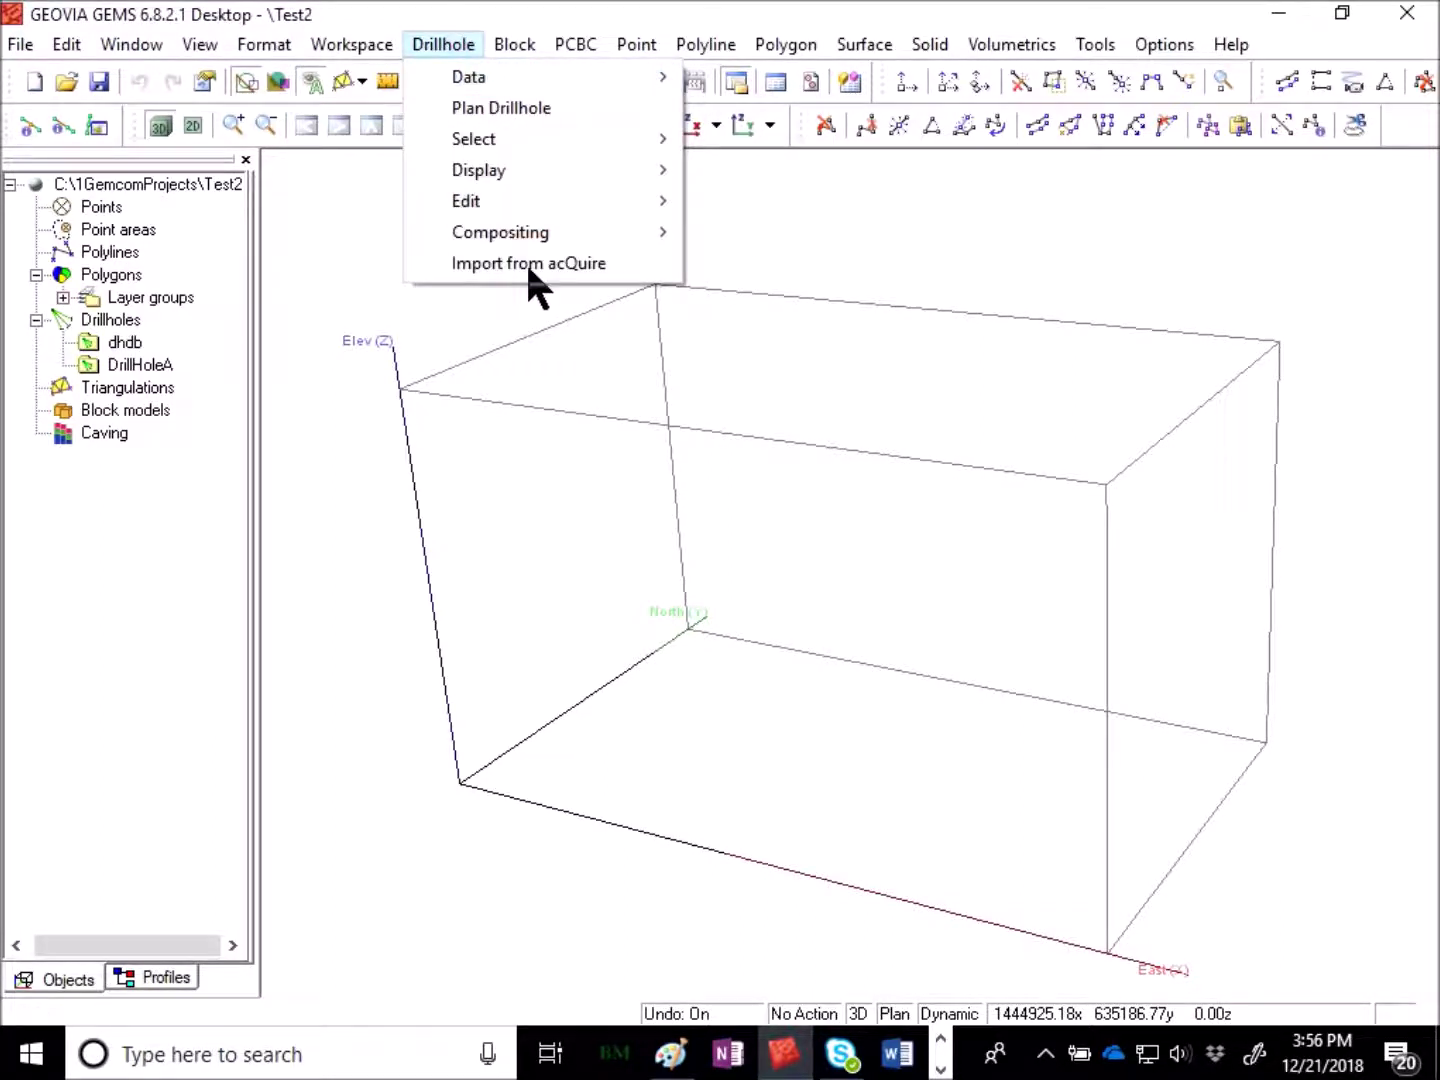
{"action": "mouse_move", "coordinate": [591, 233]}
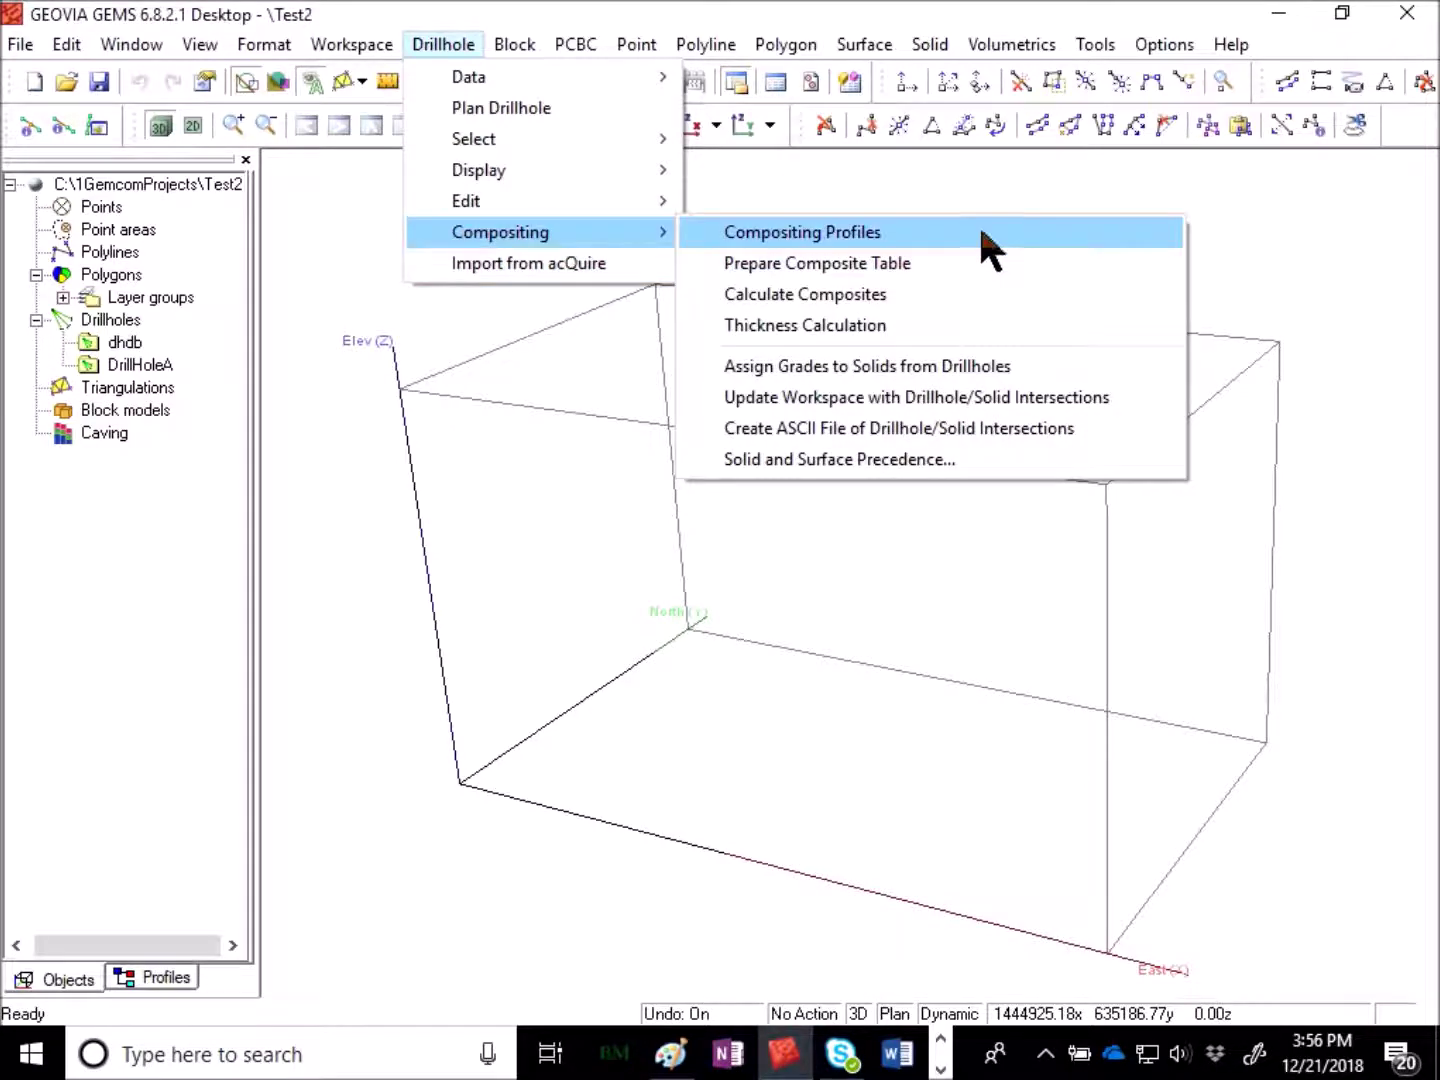
{"action": "left_click", "coordinate": [920, 262]}
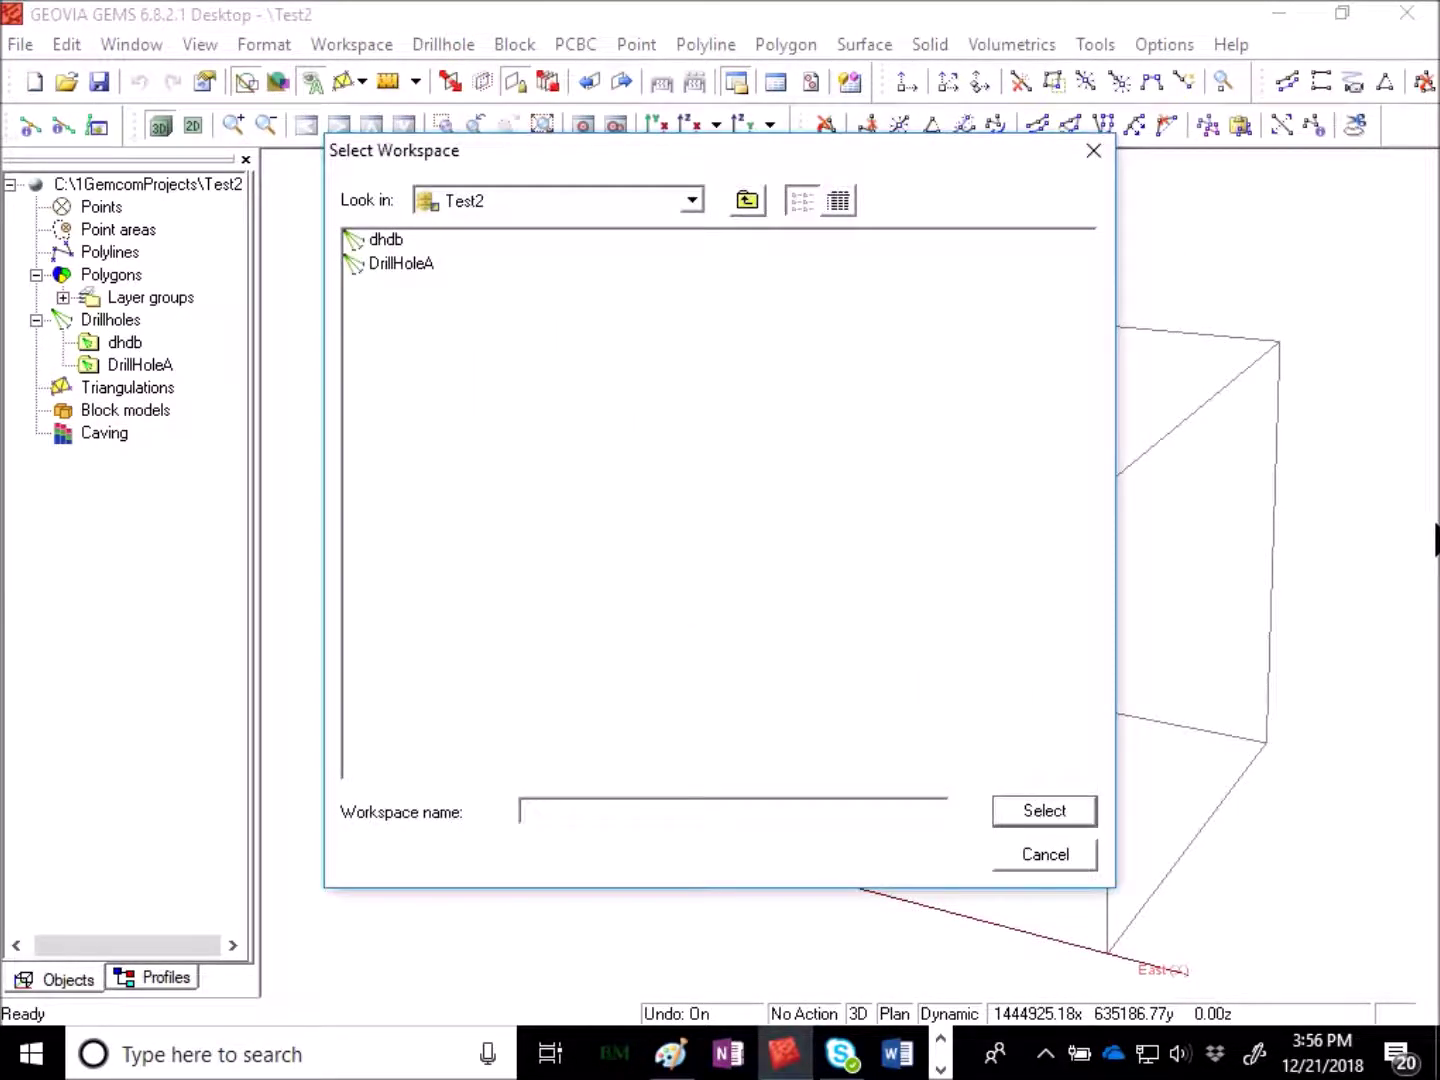
Choose workspace dhdb, all records, the COMP table and the Equal Length method
{"action": "left_click", "coordinate": [388, 240]}
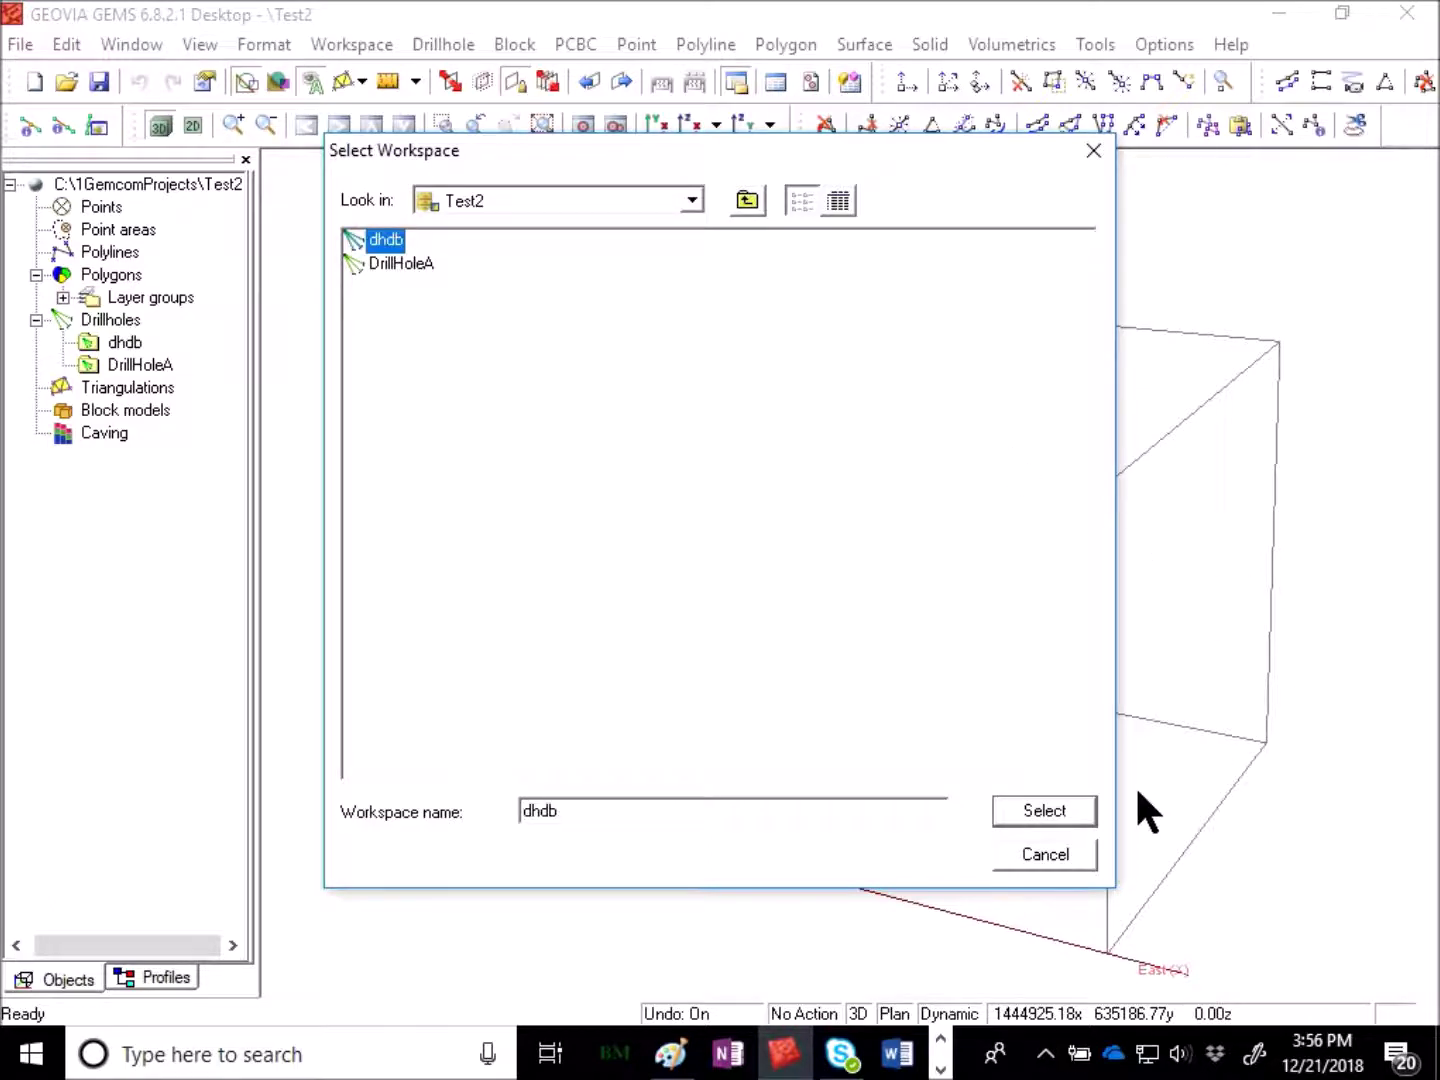
{"action": "left_click", "coordinate": [1045, 814]}
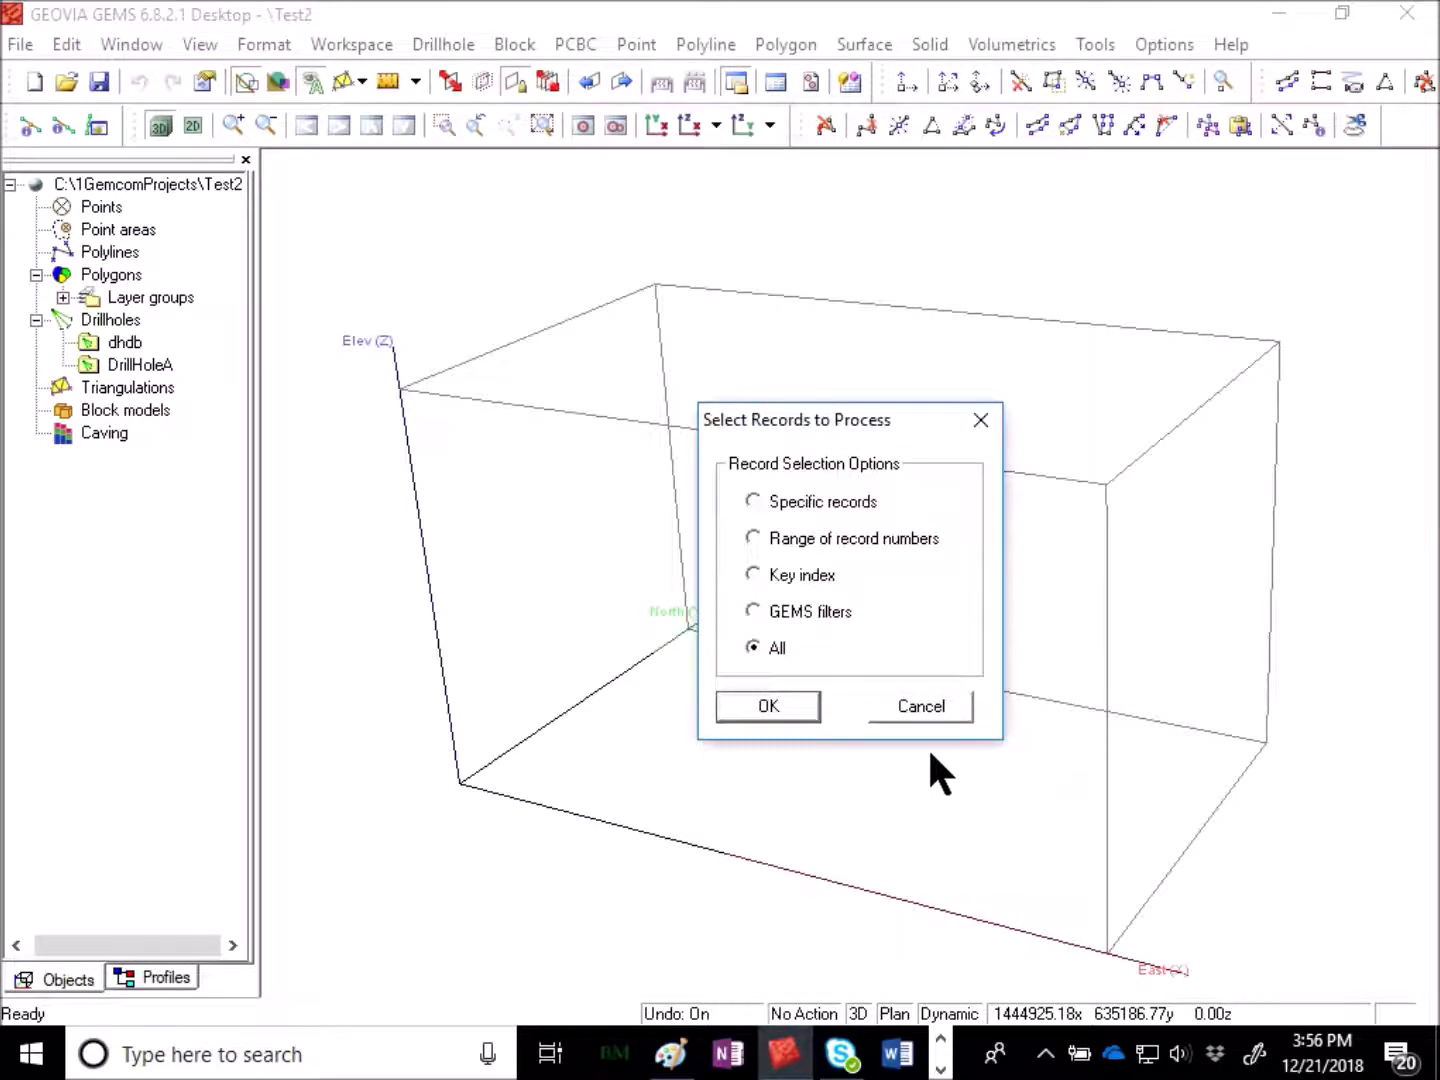
{"action": "left_click", "coordinate": [746, 708]}
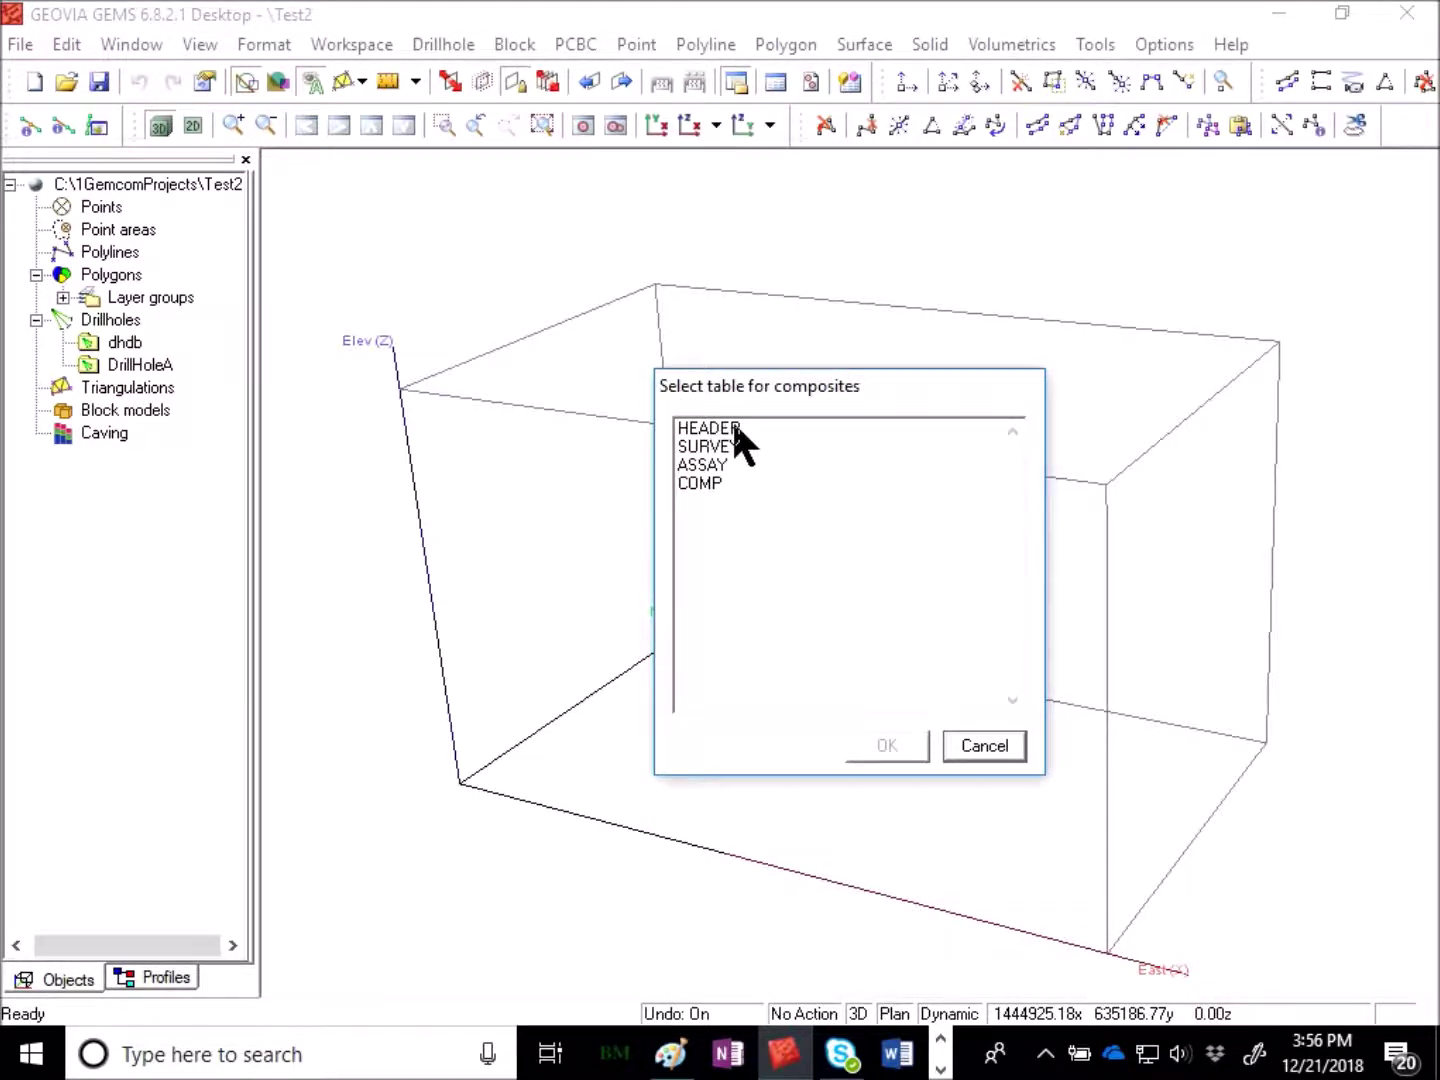
{"action": "left_click", "coordinate": [715, 484]}
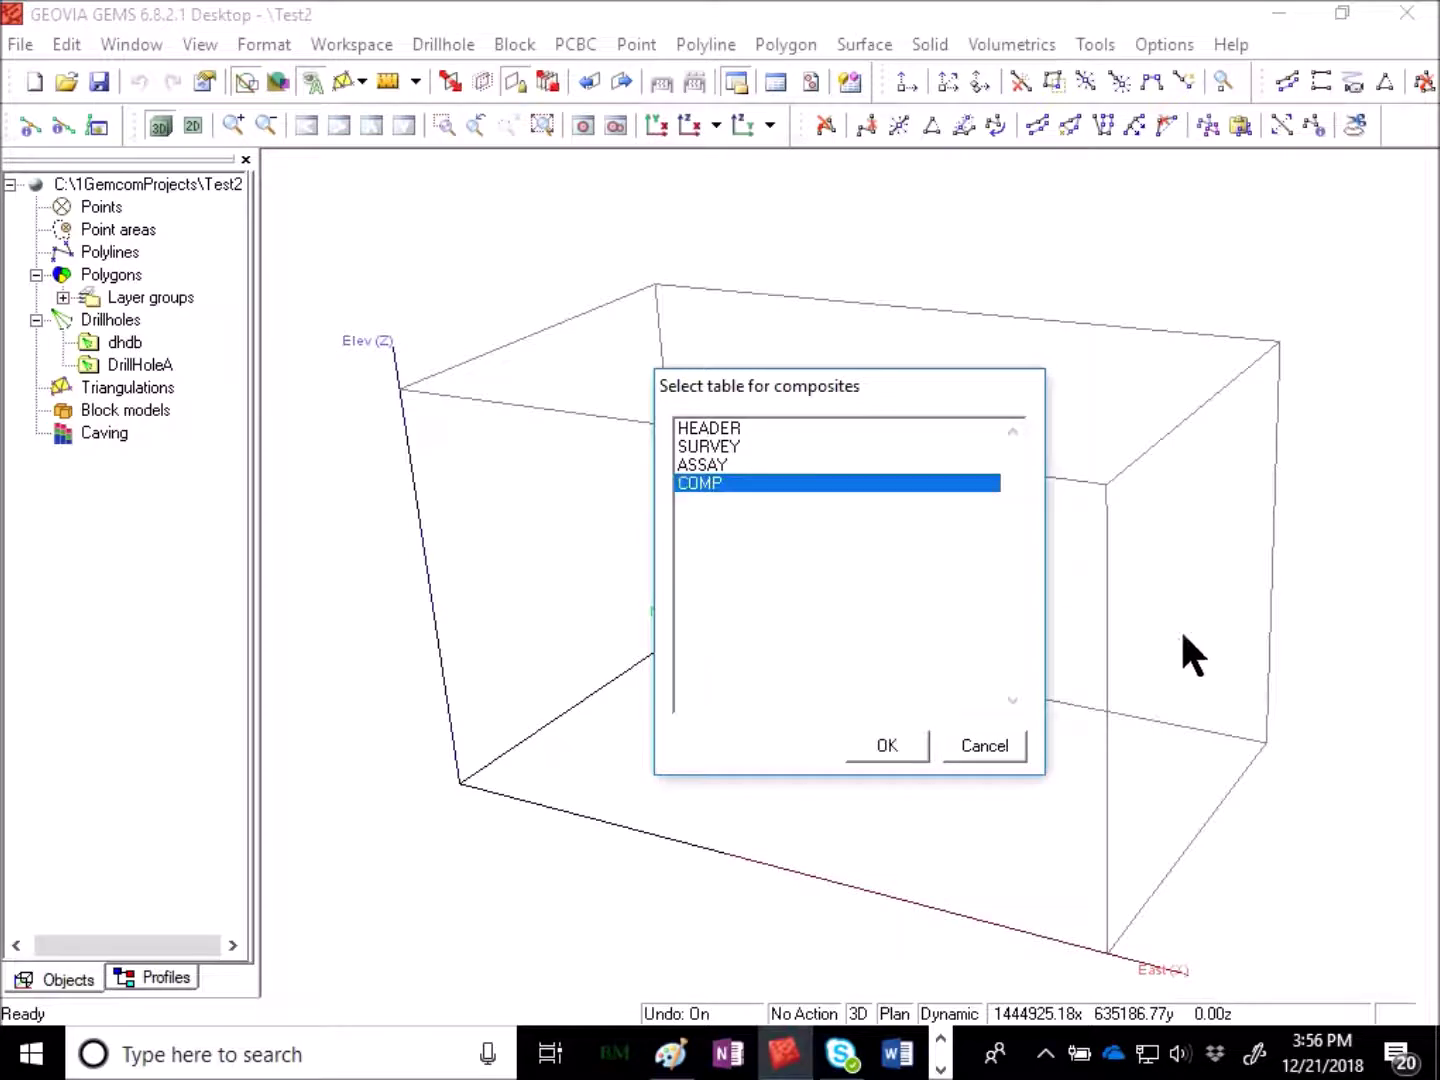
{"action": "left_click", "coordinate": [876, 745]}
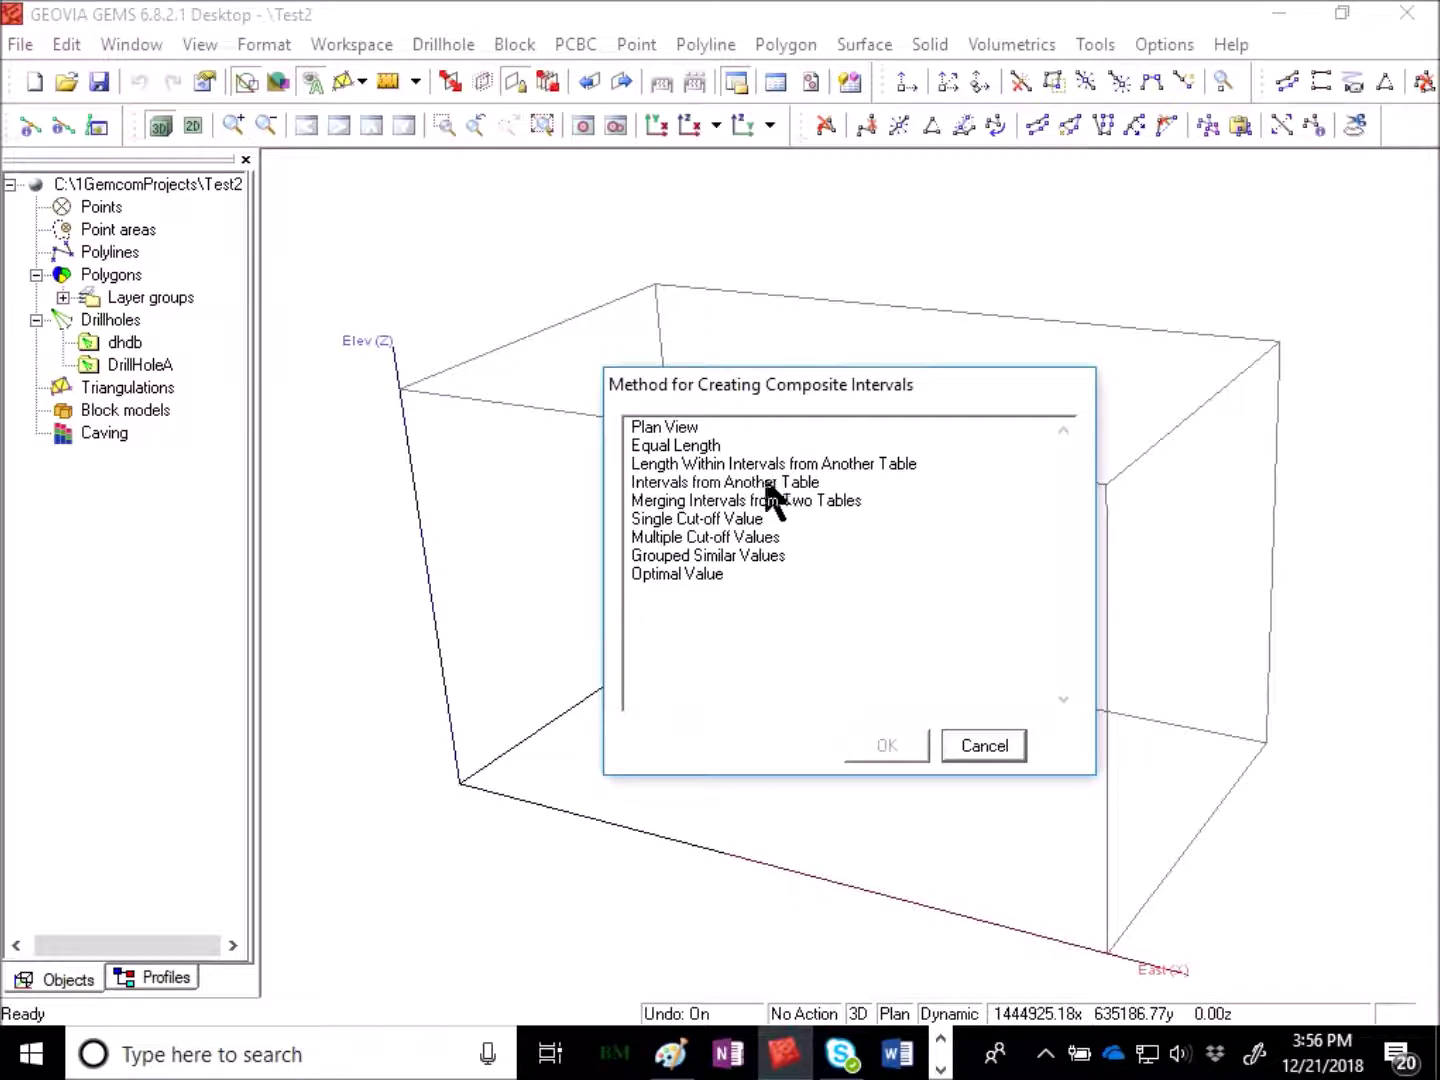
{"action": "left_click", "coordinate": [681, 453]}
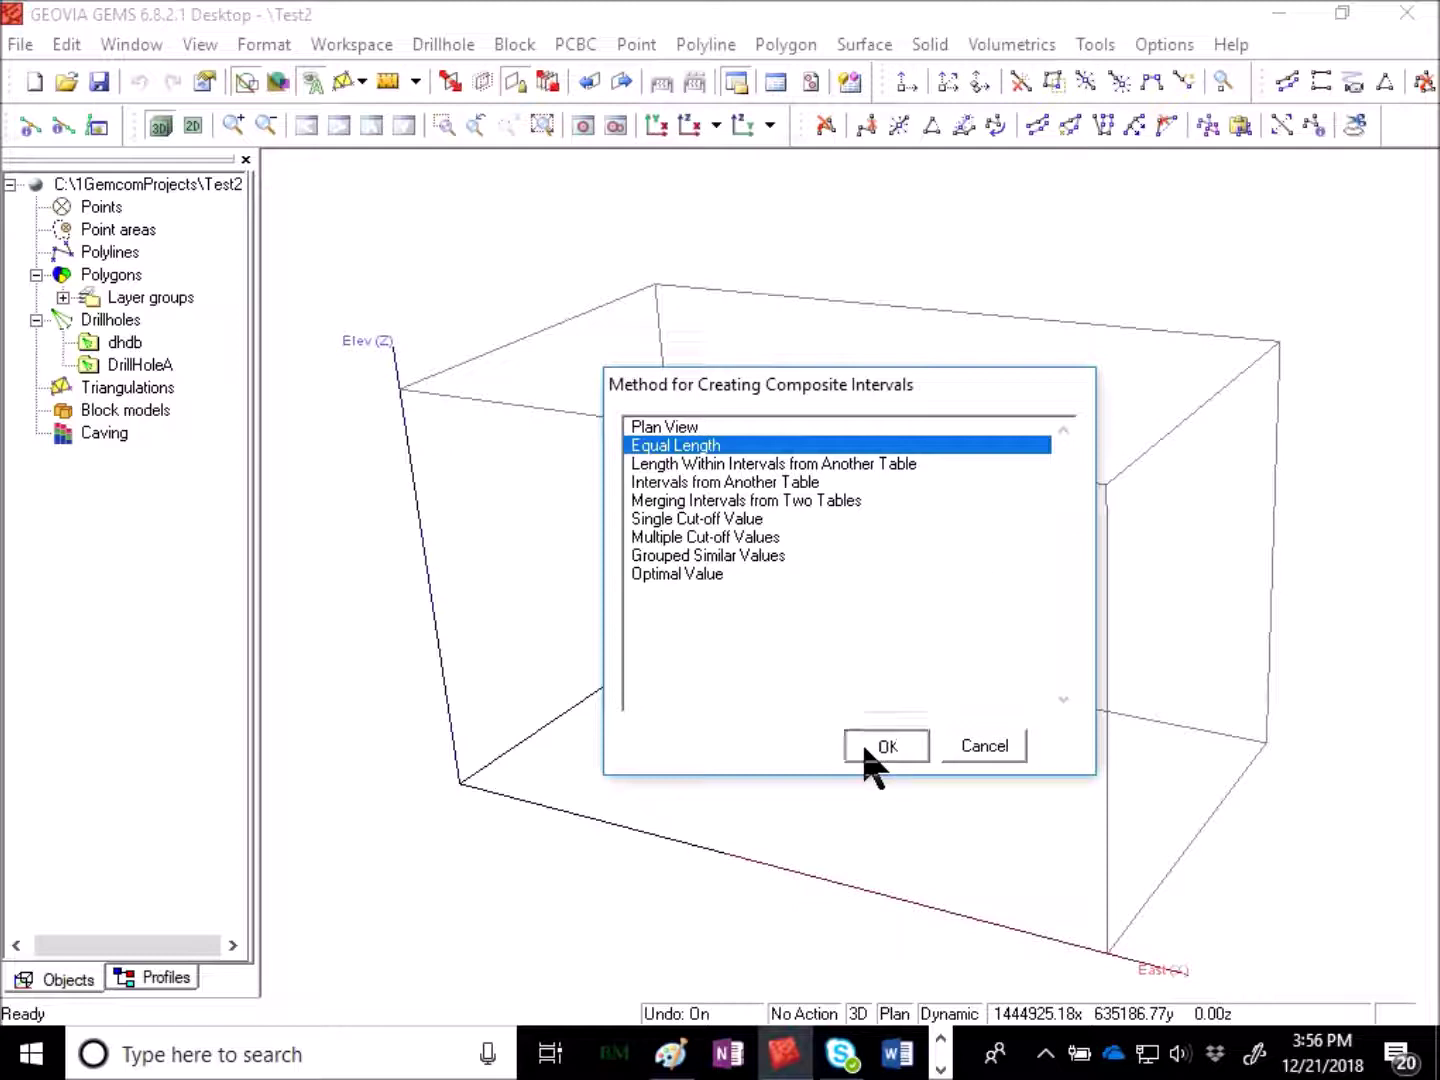
{"action": "left_click", "coordinate": [862, 745]}
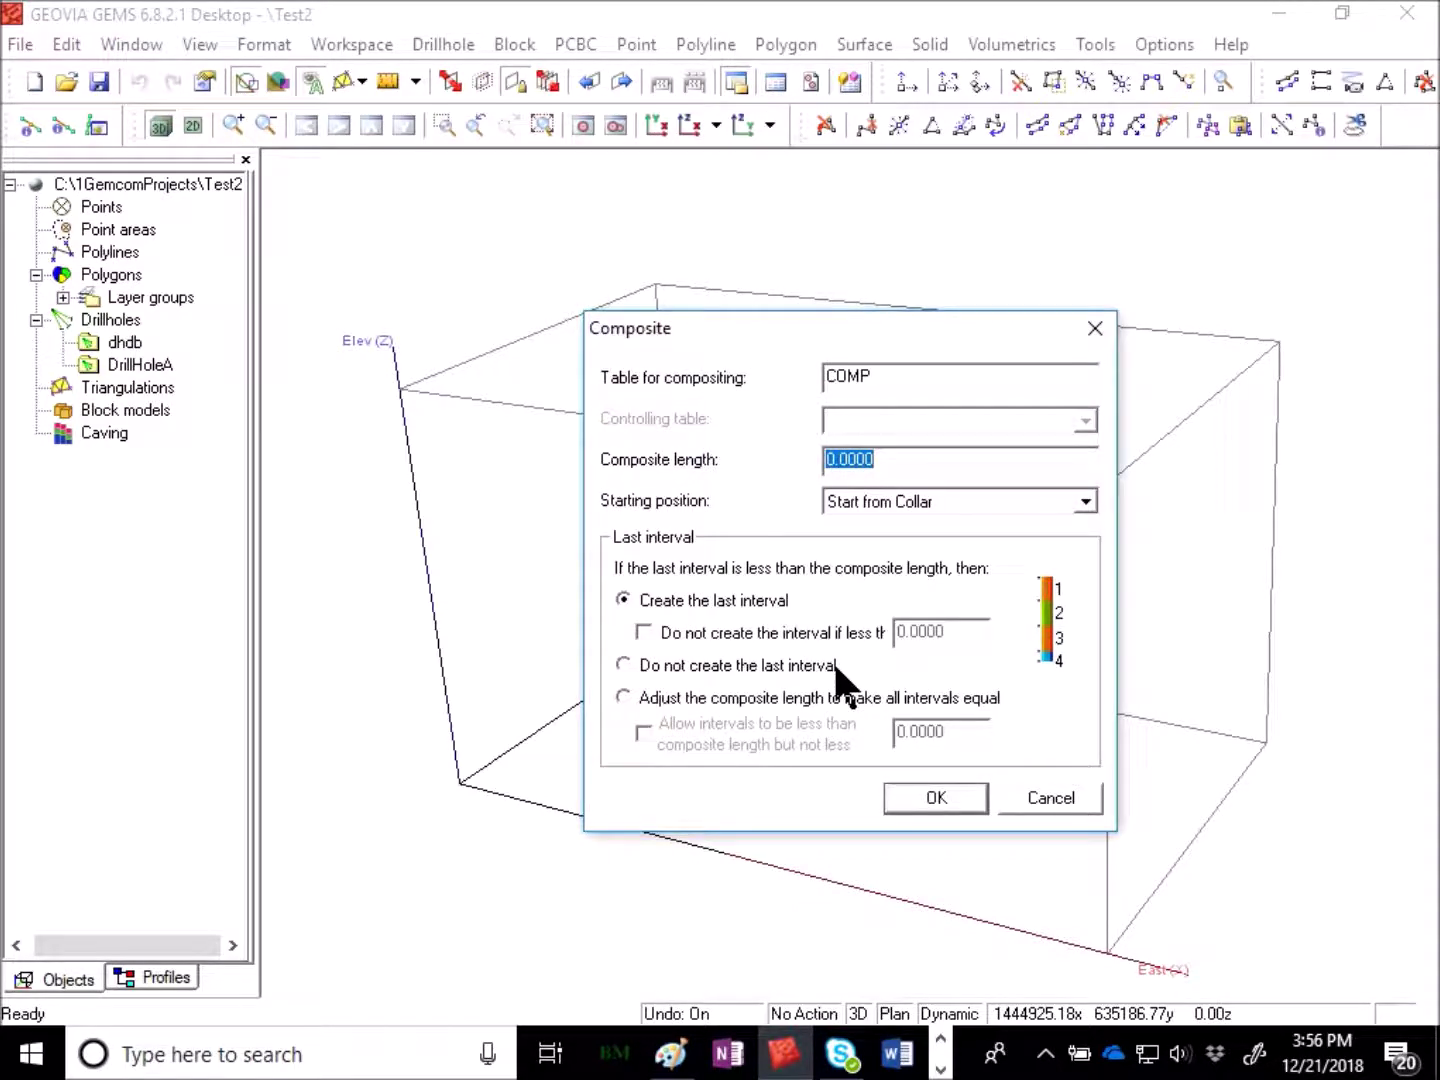
Set the composite length to 10 from the collar and generate the intervals into COMP
{"action": "left_click", "coordinate": [917, 466]}
{"action": "left_click_drag", "start_coordinate": [913, 466], "coordinate": [788, 451]}
{"action": "left_click", "coordinate": [965, 464]}
{"action": "double_click", "coordinate": [965, 465]}
{"action": "type", "text": "10"}
{"action": "left_click", "coordinate": [937, 798]}
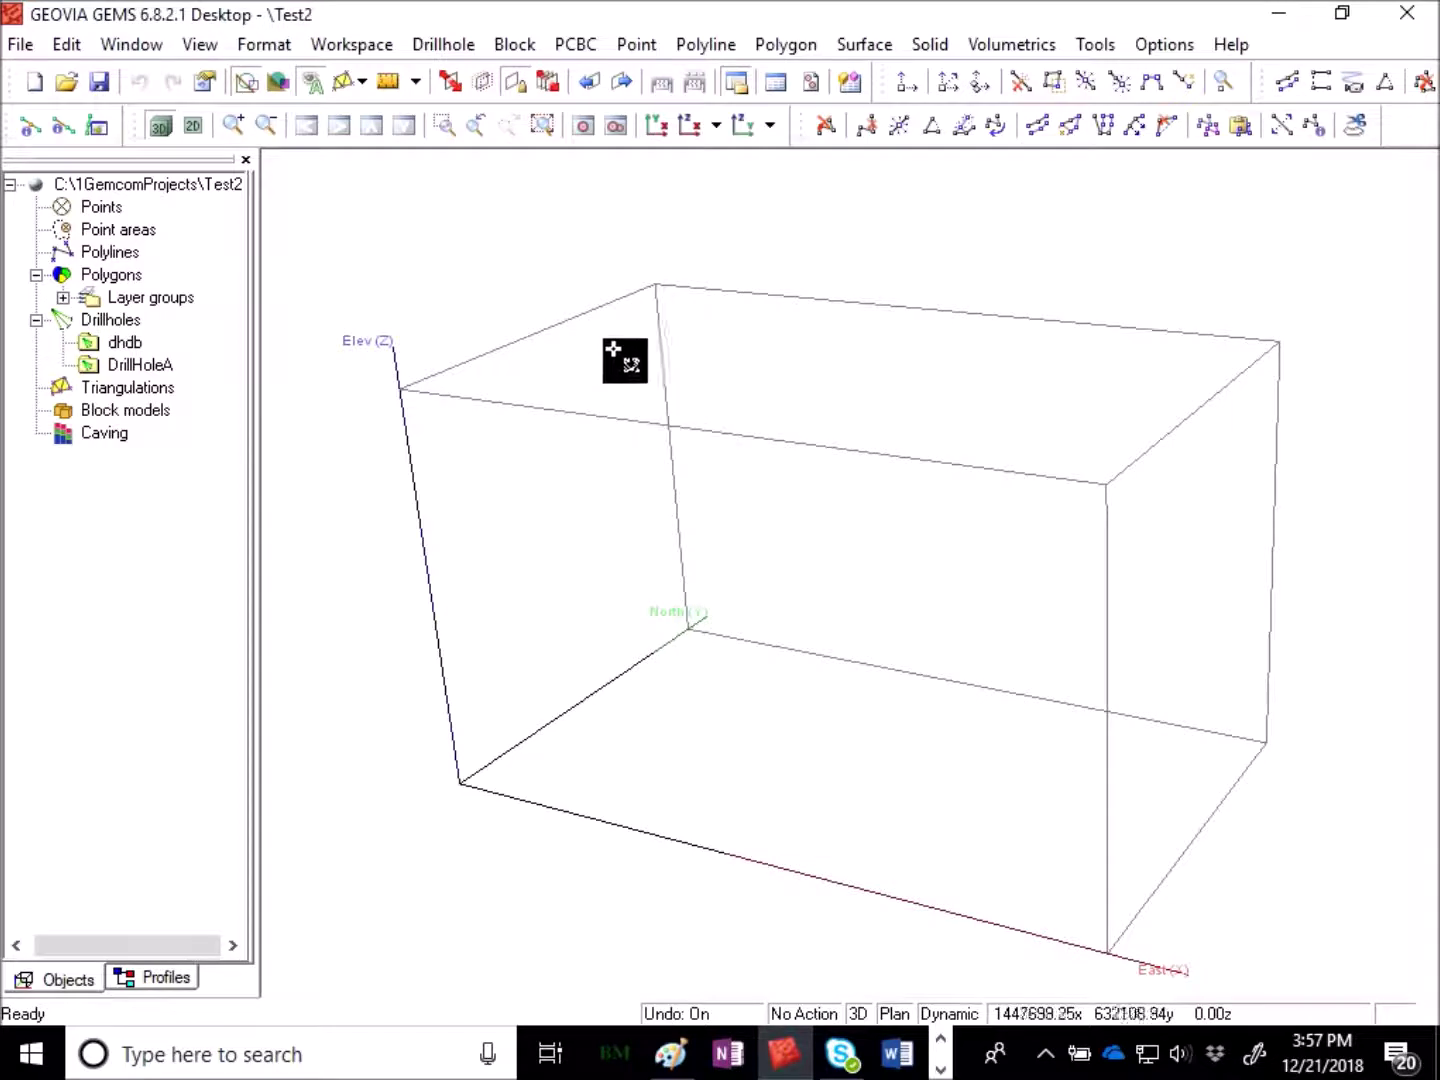
Open the dhdb drillhole data in the data editor and display the COMP table
{"action": "right_click", "coordinate": [121, 343]}
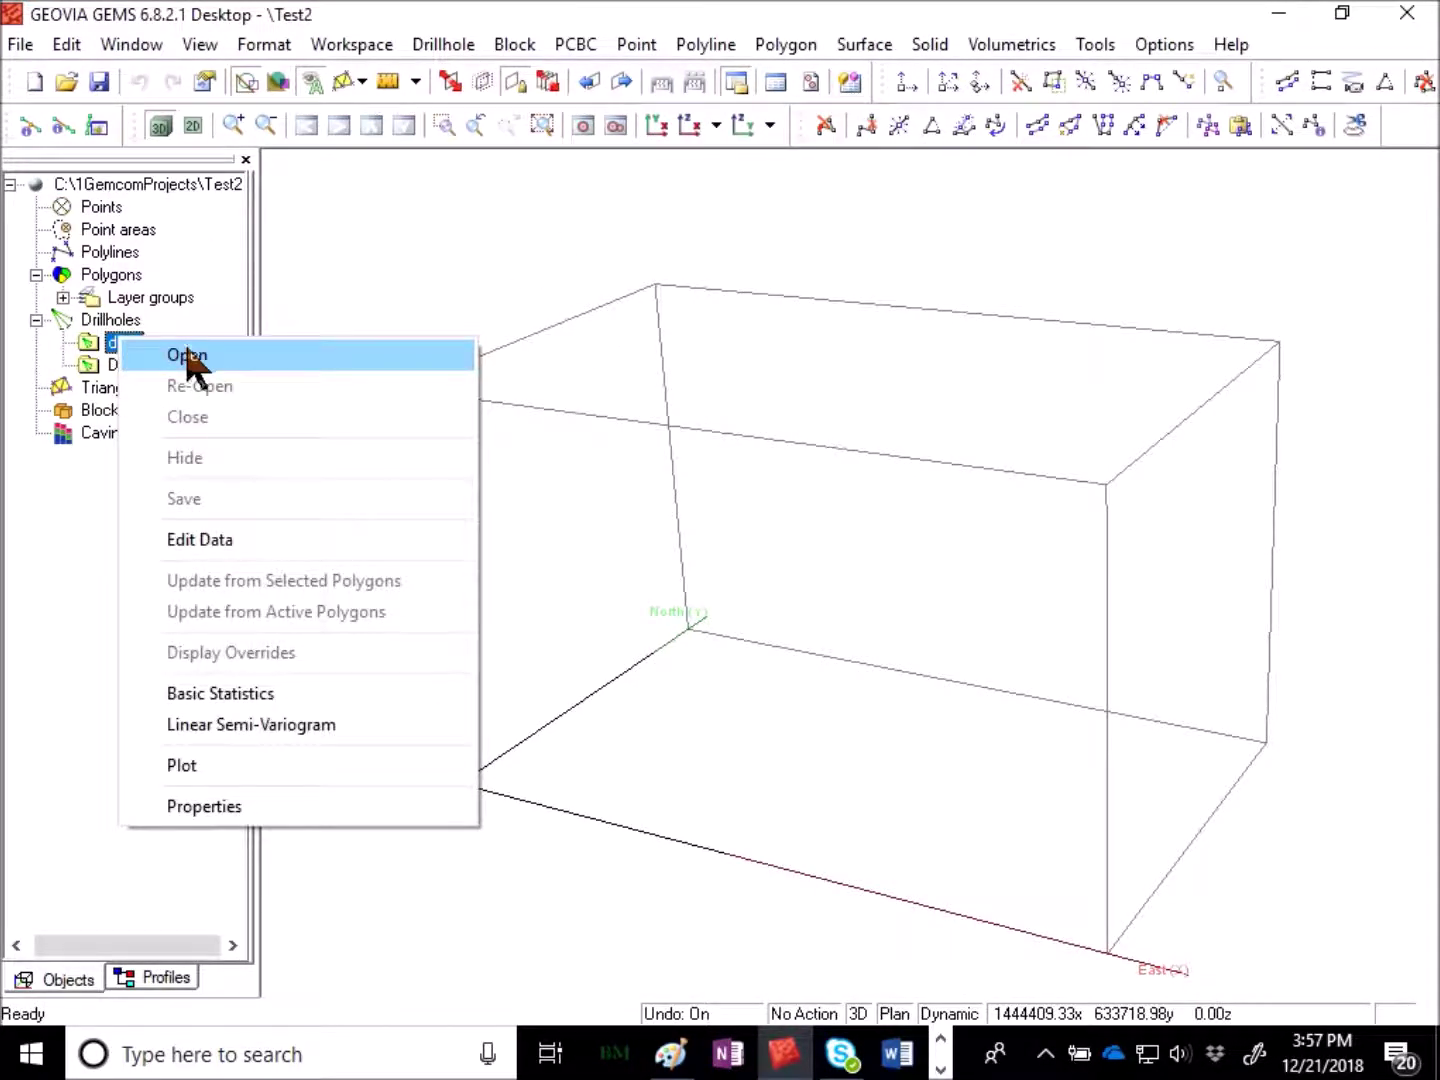
{"action": "left_click", "coordinate": [104, 350]}
{"action": "right_click", "coordinate": [106, 349]}
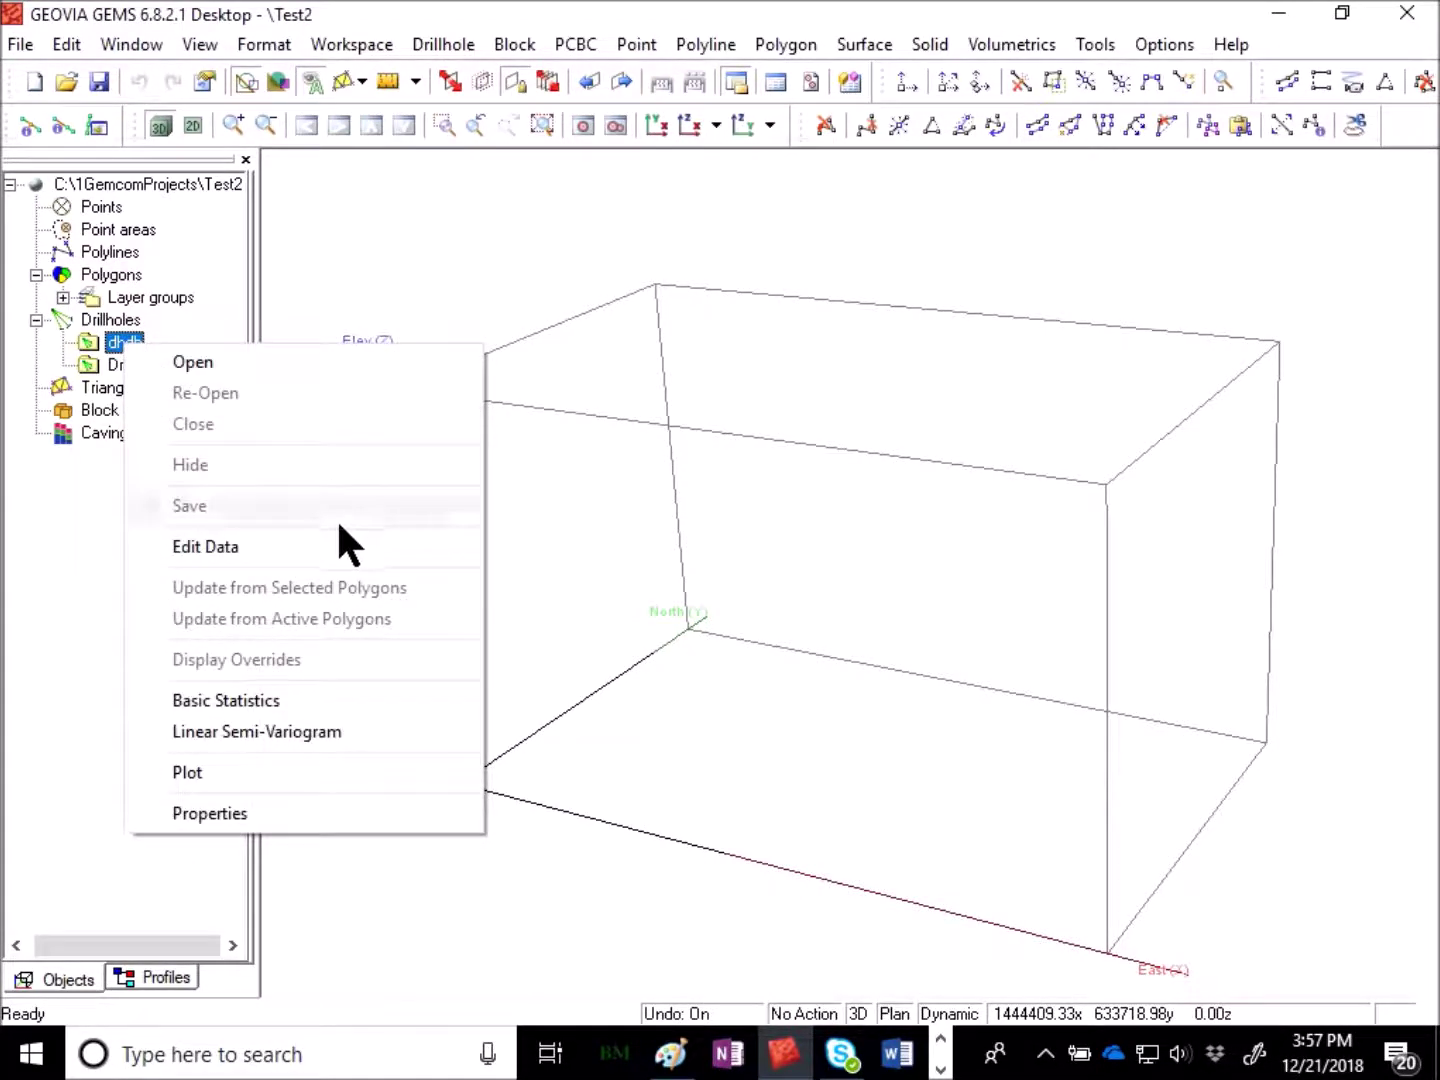
{"action": "left_click", "coordinate": [340, 545]}
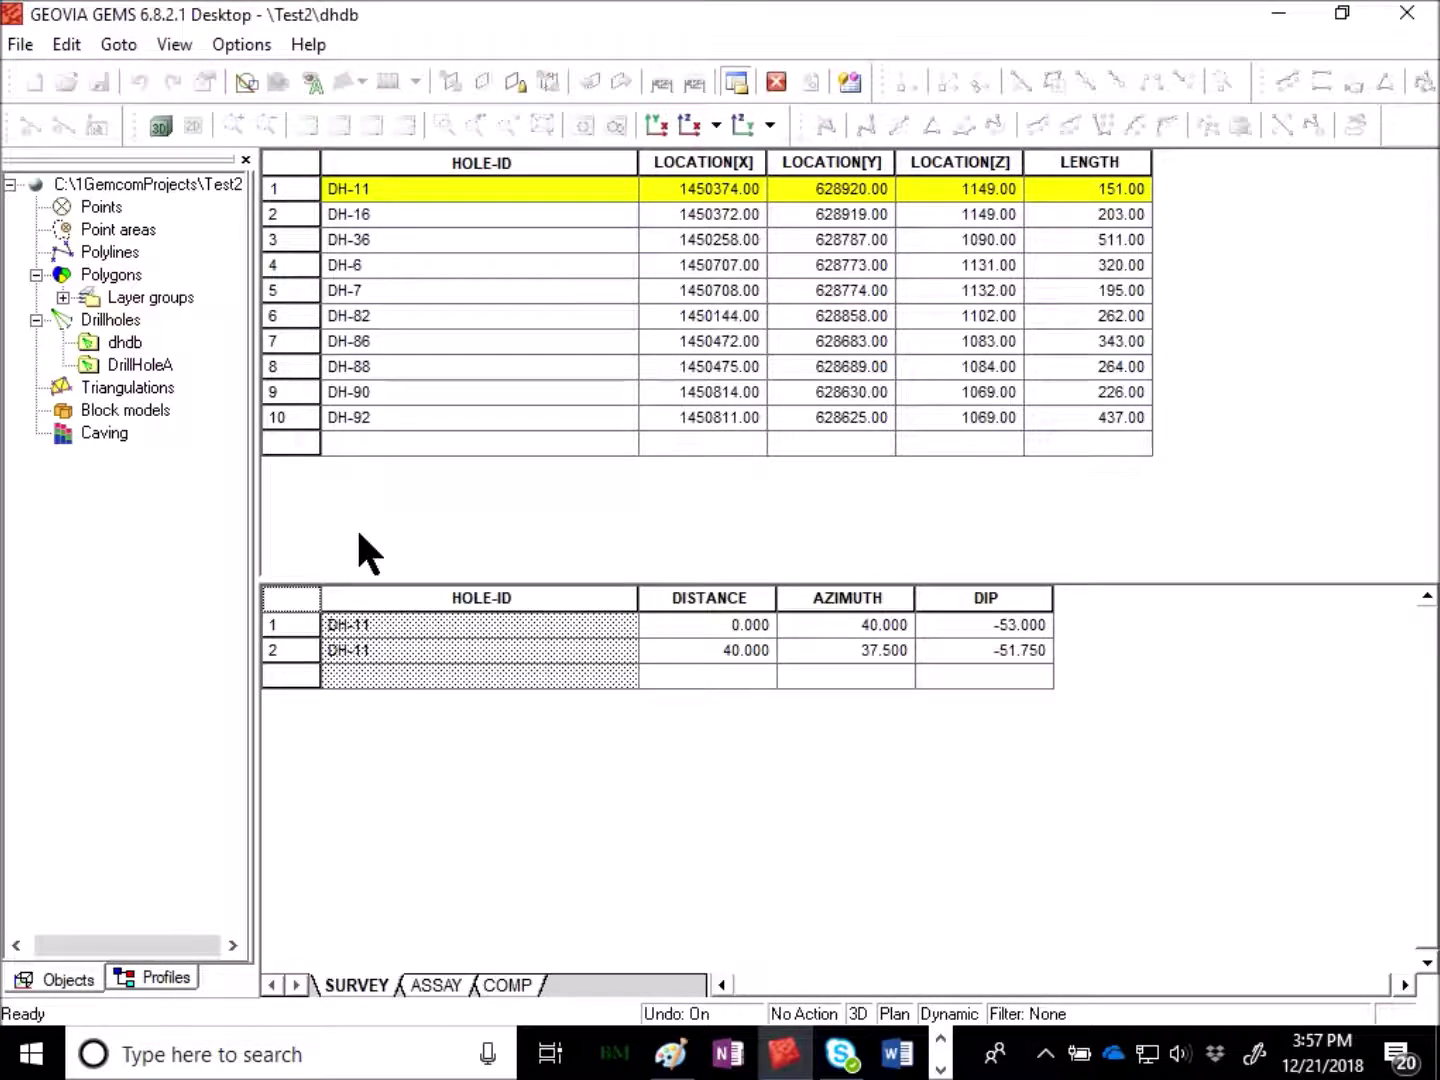
{"action": "left_click", "coordinate": [481, 986]}
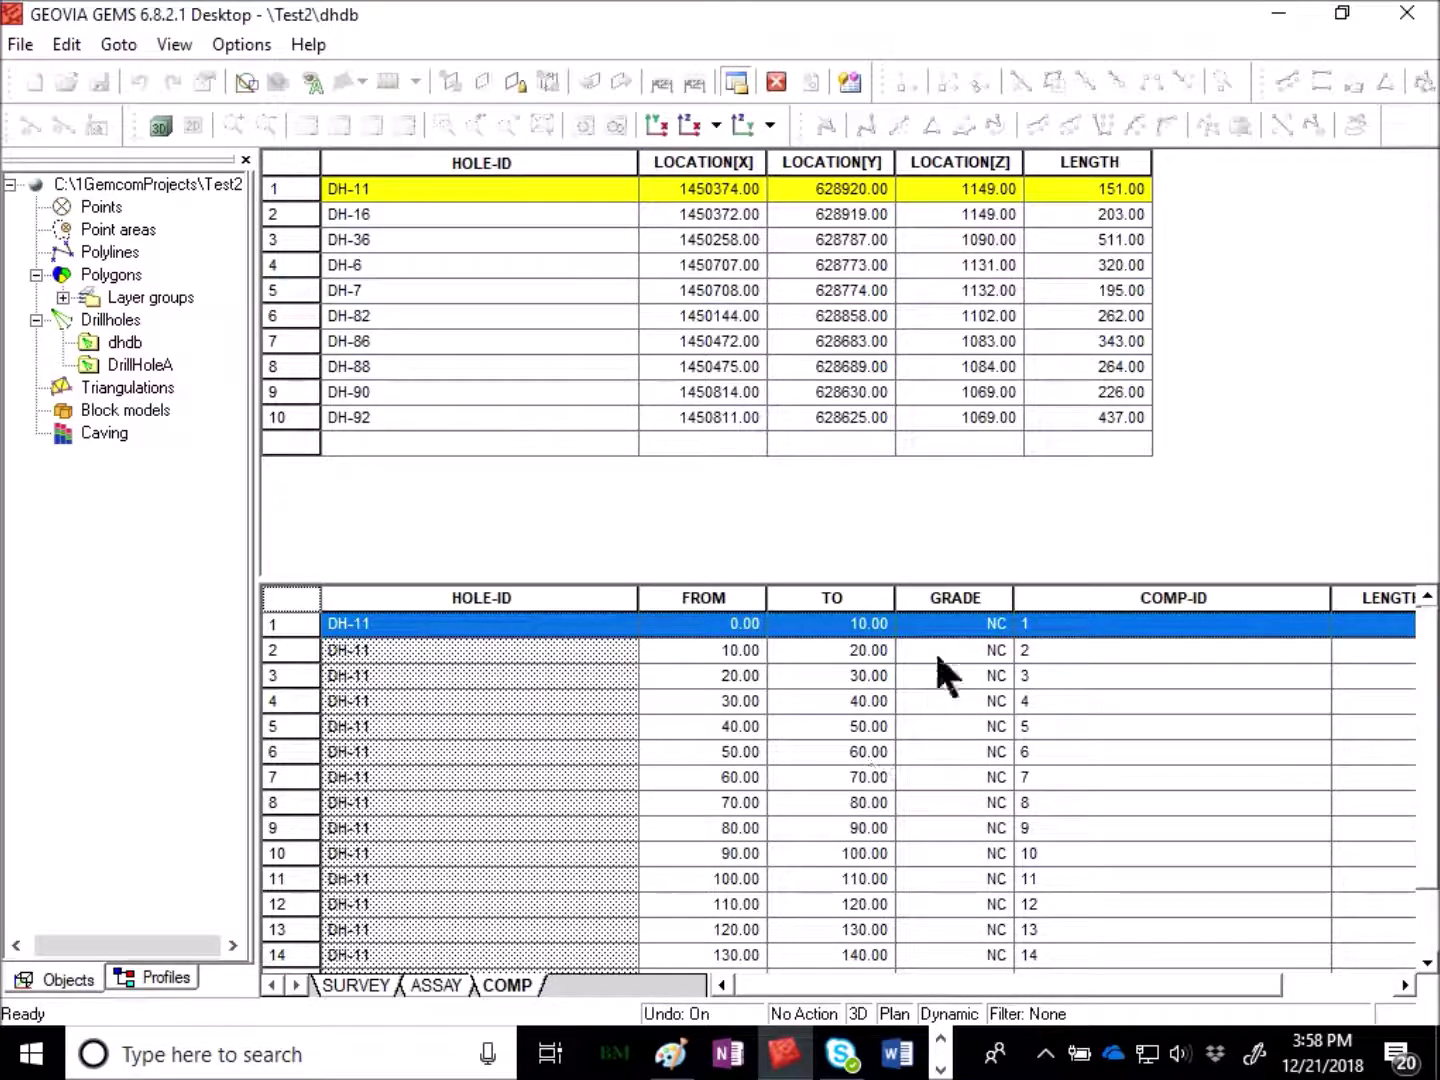
Inspect COMP's GRADE, LENGTH and COMP-ID columns, noting GRADE and LENGTH are still NC
{"action": "left_click_drag", "start_coordinate": [971, 581], "coordinate": [970, 585]}
{"action": "left_click", "coordinate": [972, 591]}
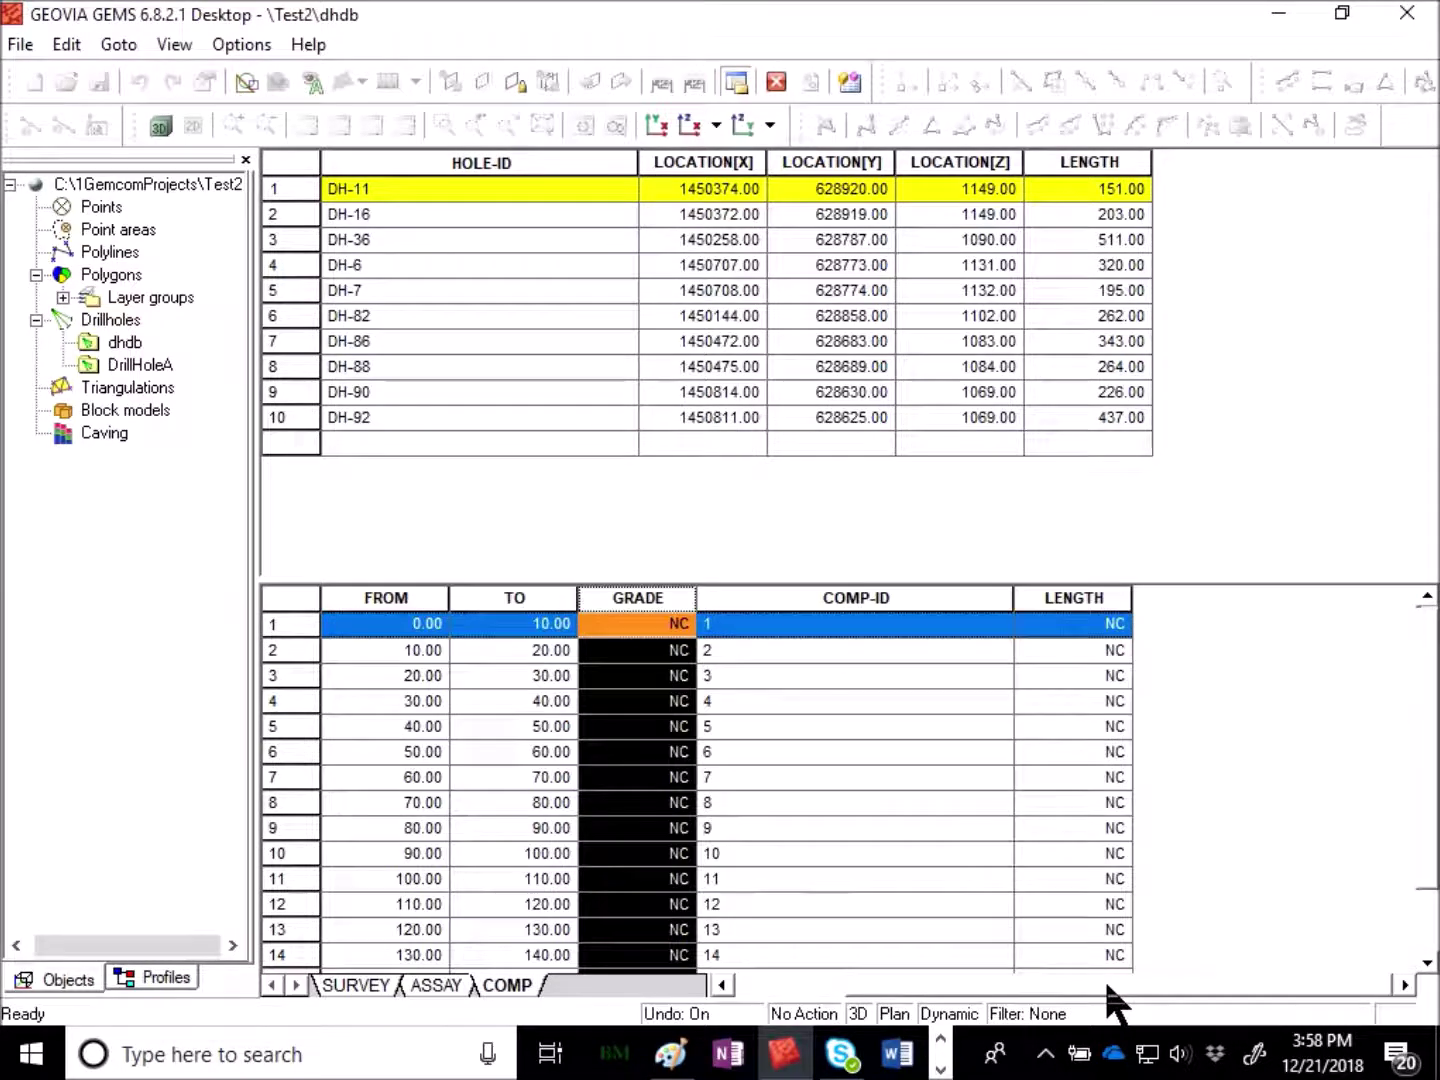
{"action": "left_click_drag", "start_coordinate": [1036, 1000], "coordinate": [1110, 1001]}
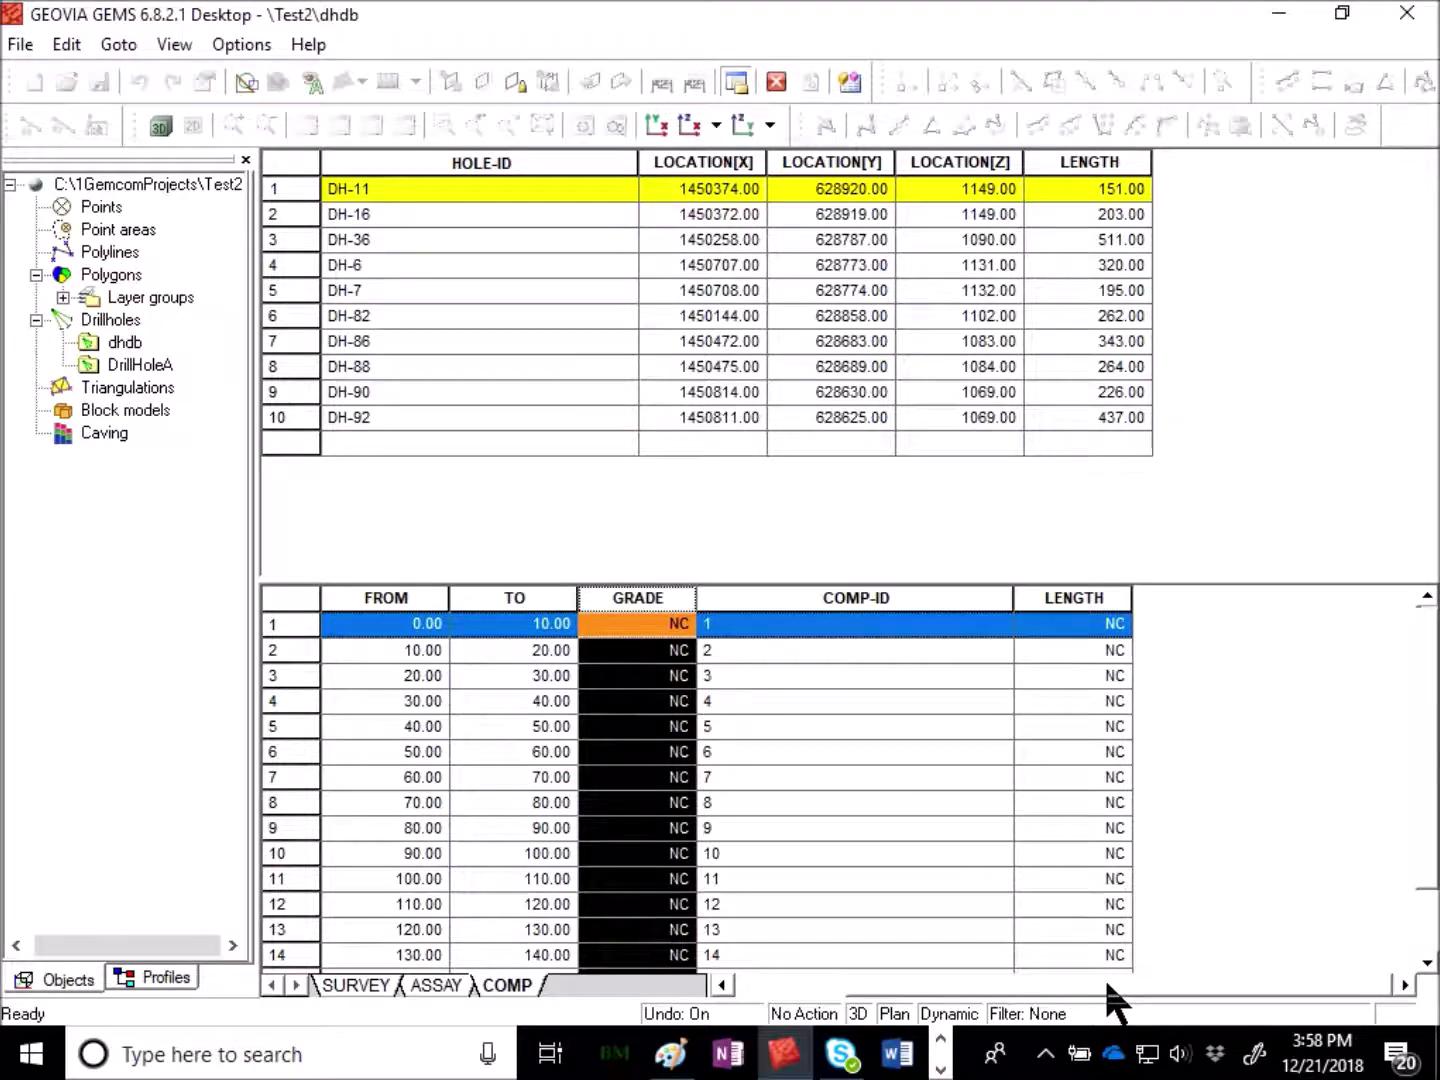
{"action": "left_click", "coordinate": [1102, 591]}
{"action": "left_click", "coordinate": [631, 597]}
{"action": "left_click", "coordinate": [1057, 599]}
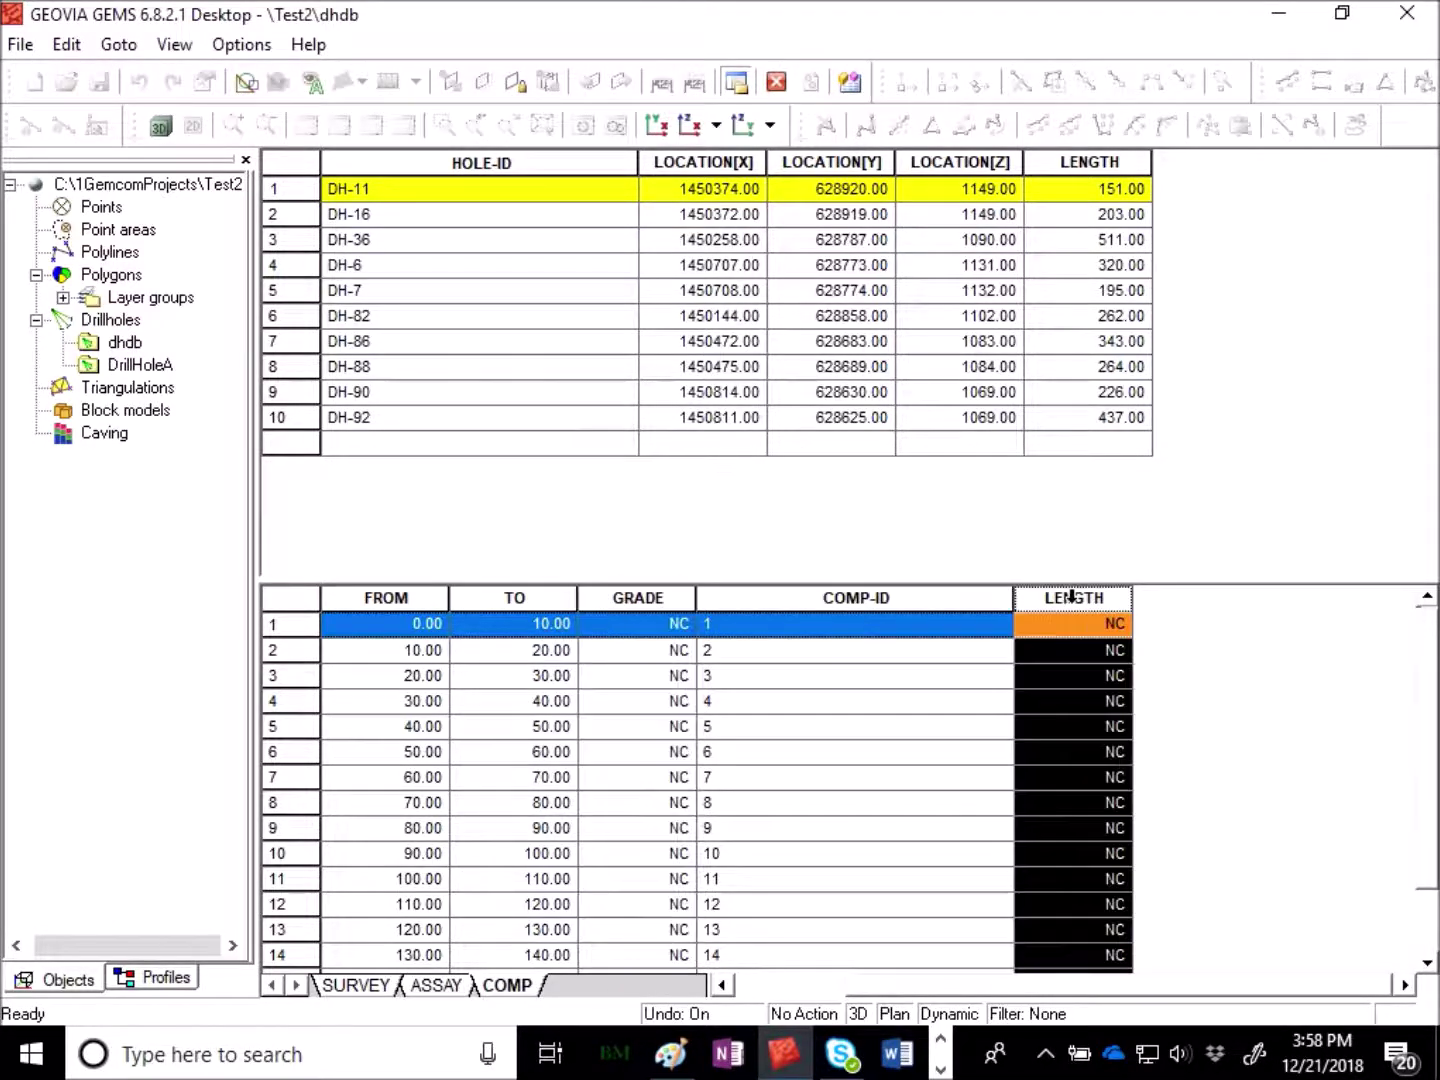
{"action": "left_click", "coordinate": [933, 598]}
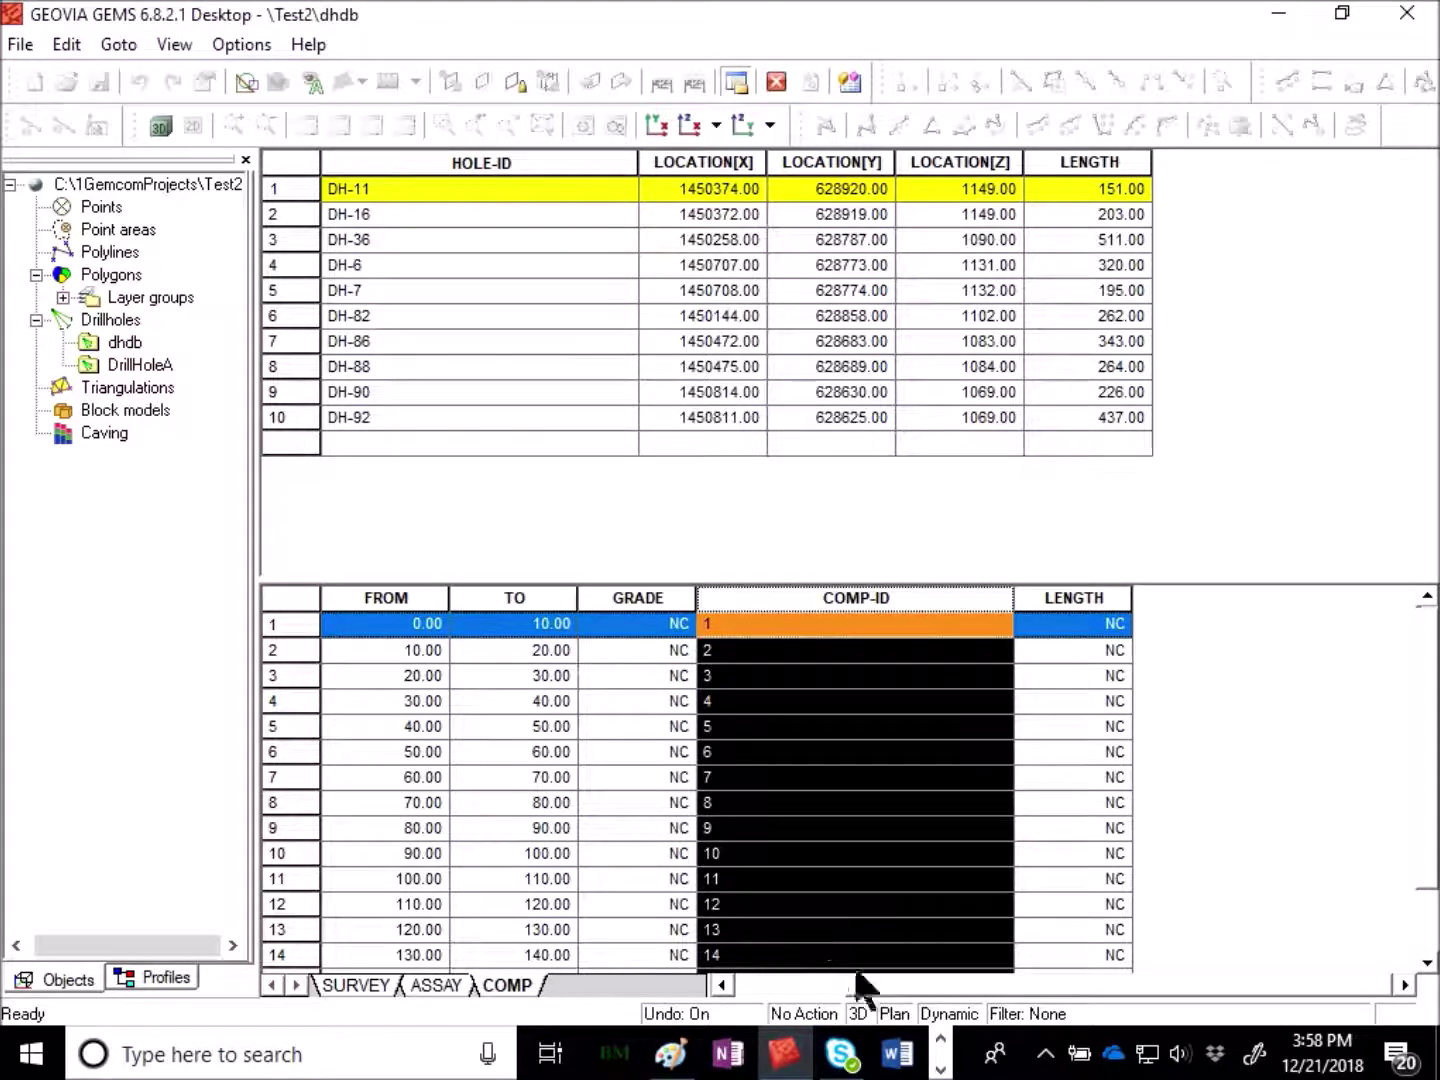
{"action": "mouse_move", "coordinate": [866, 985]}
{"action": "left_mouse_down"}
{"action": "mouse_move", "coordinate": [796, 986]}
{"action": "mouse_move", "coordinate": [861, 996]}
{"action": "left_mouse_up"}
{"action": "left_click", "coordinate": [609, 597]}
{"action": "left_click", "coordinate": [1059, 595]}
{"action": "left_click", "coordinate": [125, 343]}
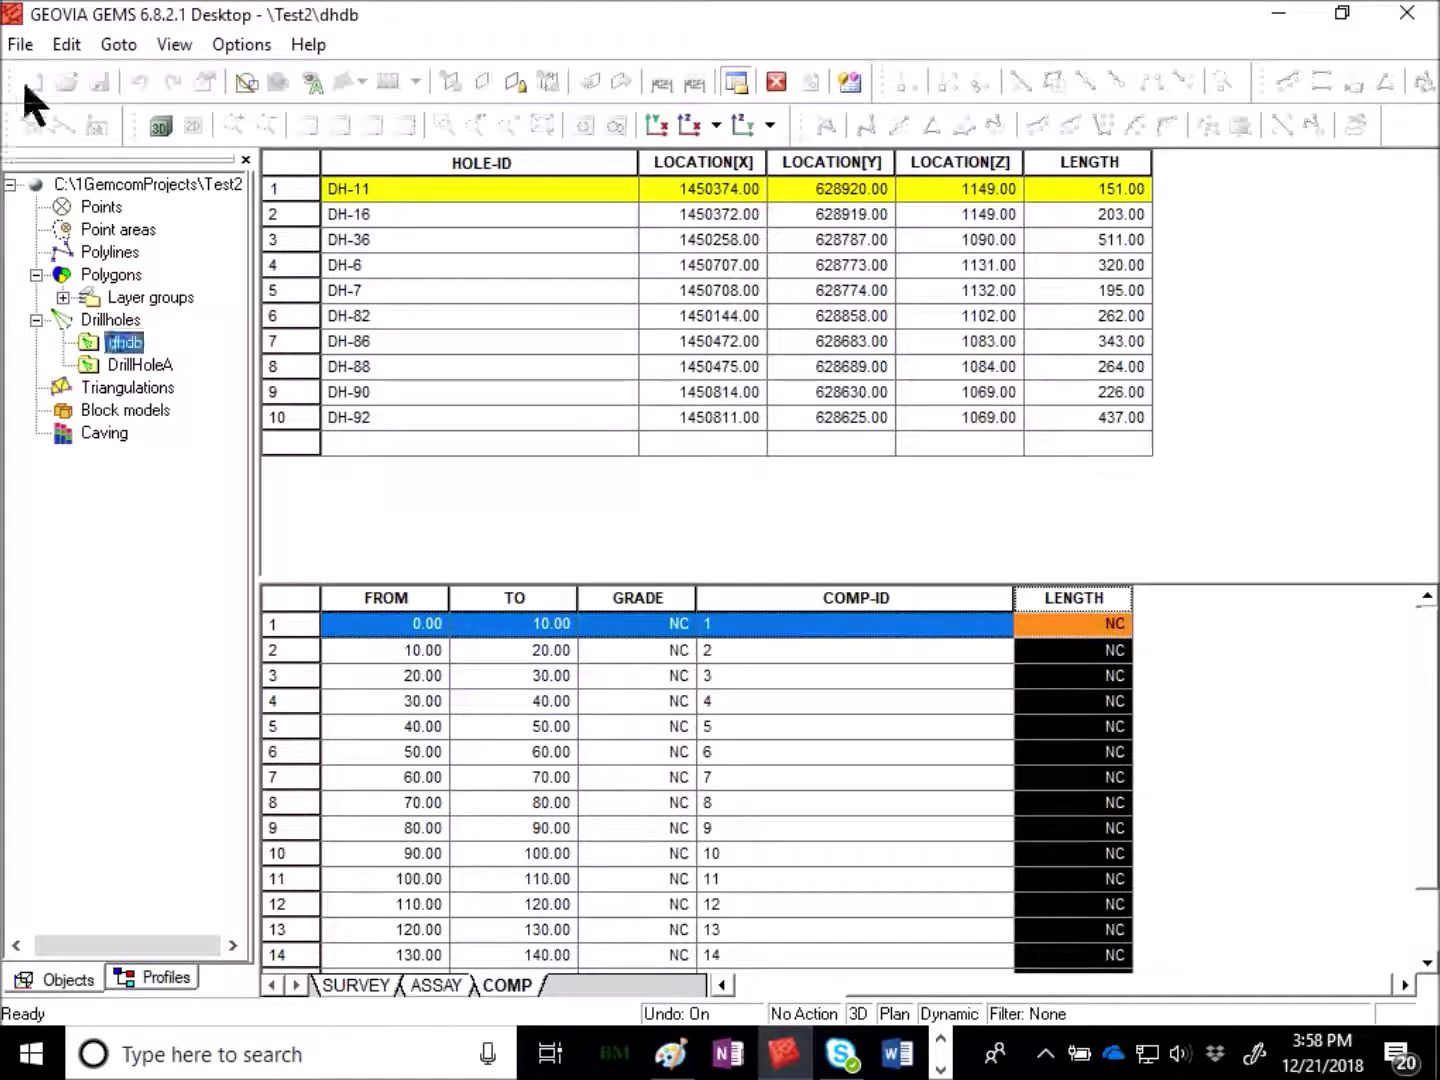
{"action": "left_click", "coordinate": [28, 46]}
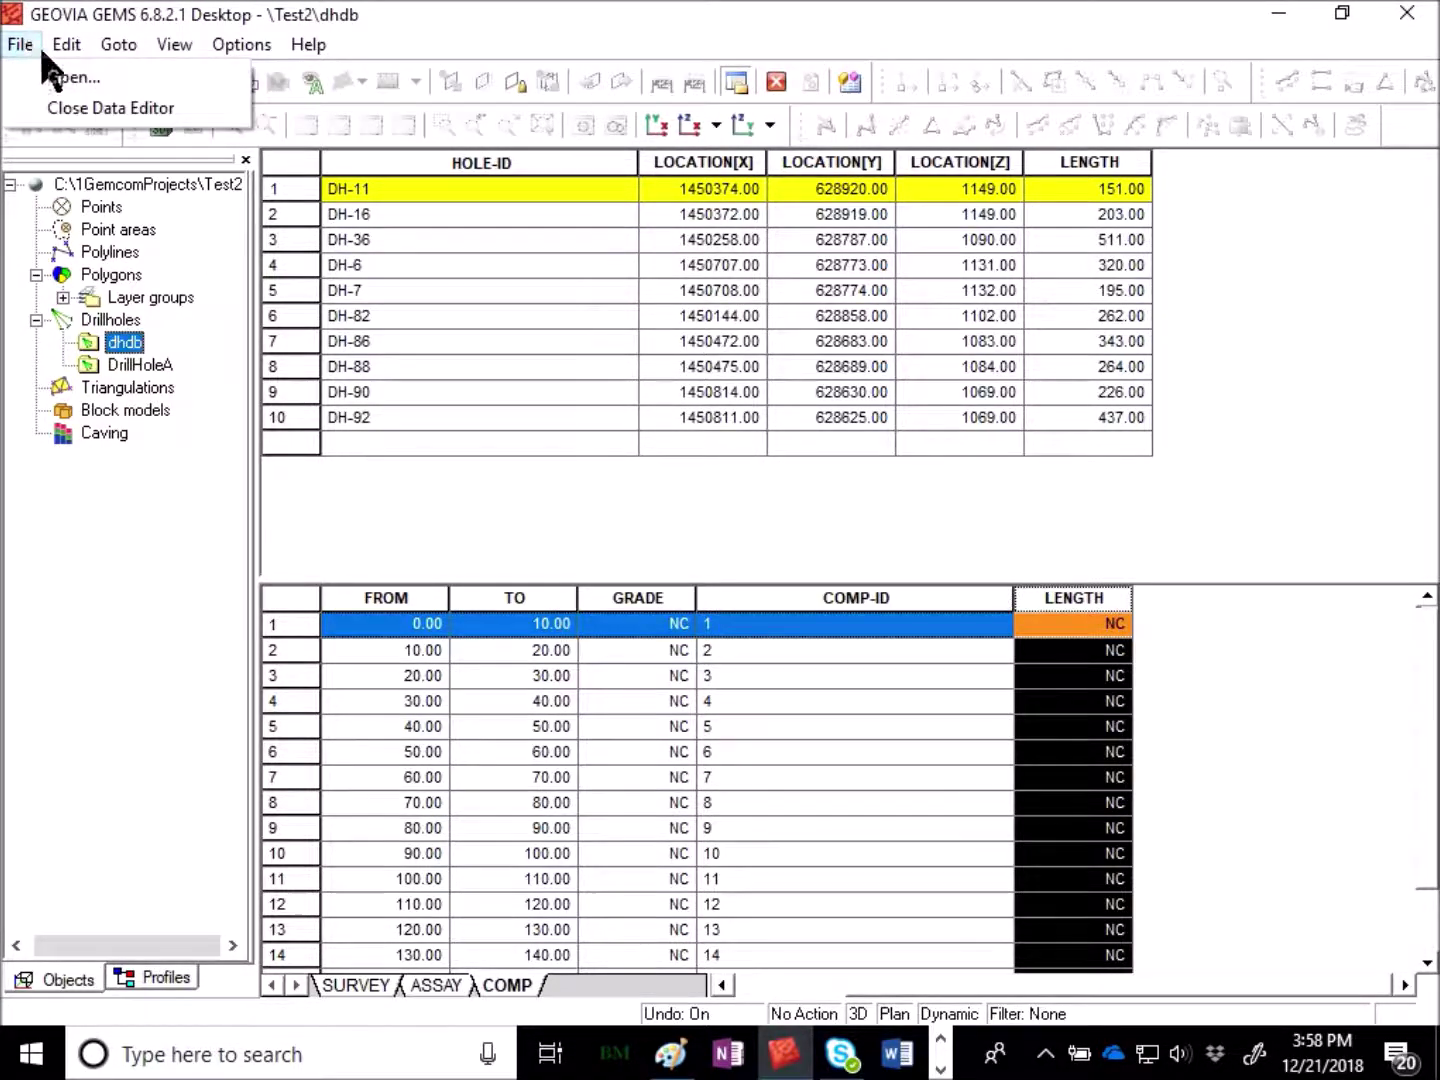
Close the data editor, then run Calculate Composites on dhdb with DHGRADE for all records
{"action": "left_click", "coordinate": [23, 106]}
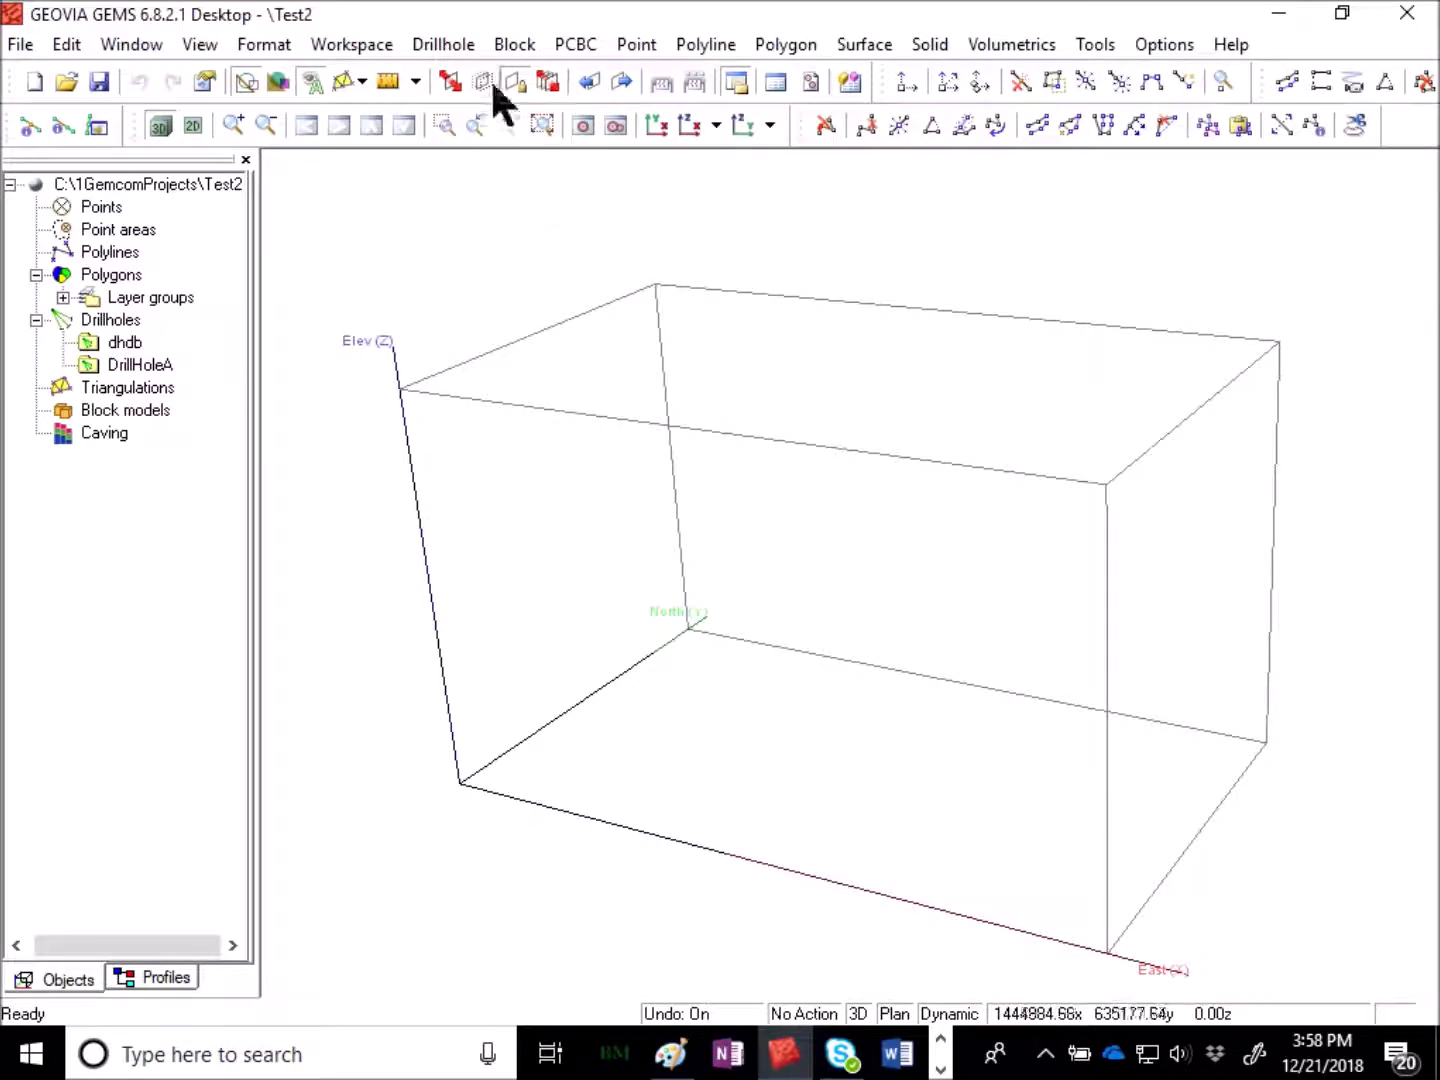
{"action": "left_click", "coordinate": [460, 49]}
{"action": "mouse_move", "coordinate": [557, 232]}
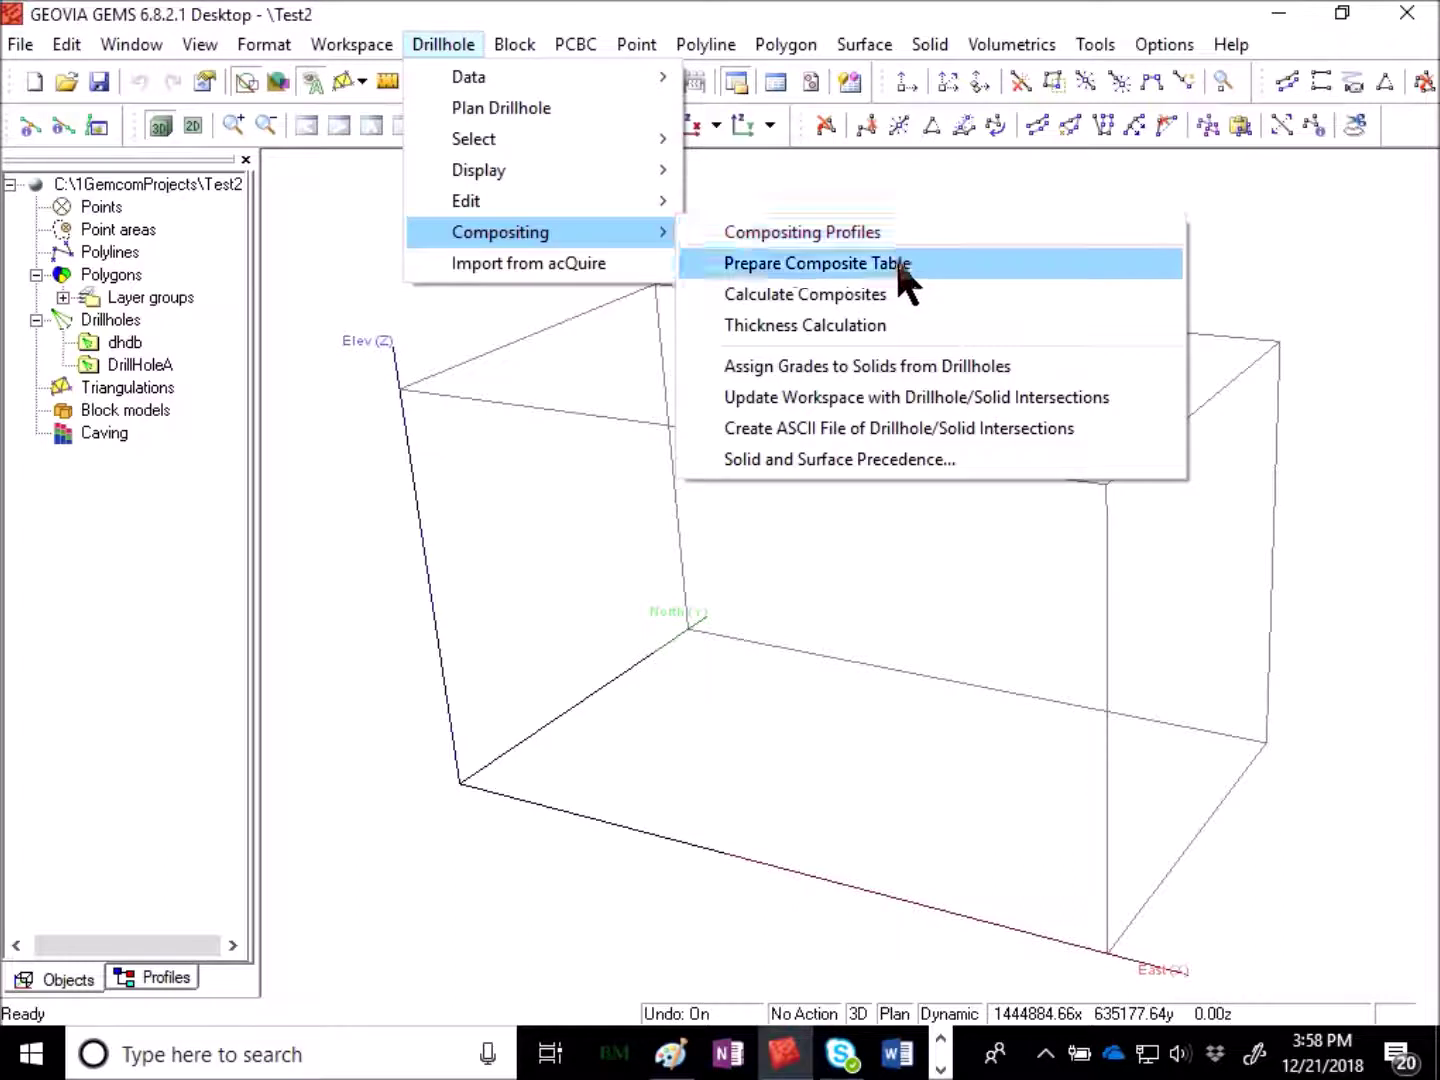
{"action": "left_click", "coordinate": [906, 293]}
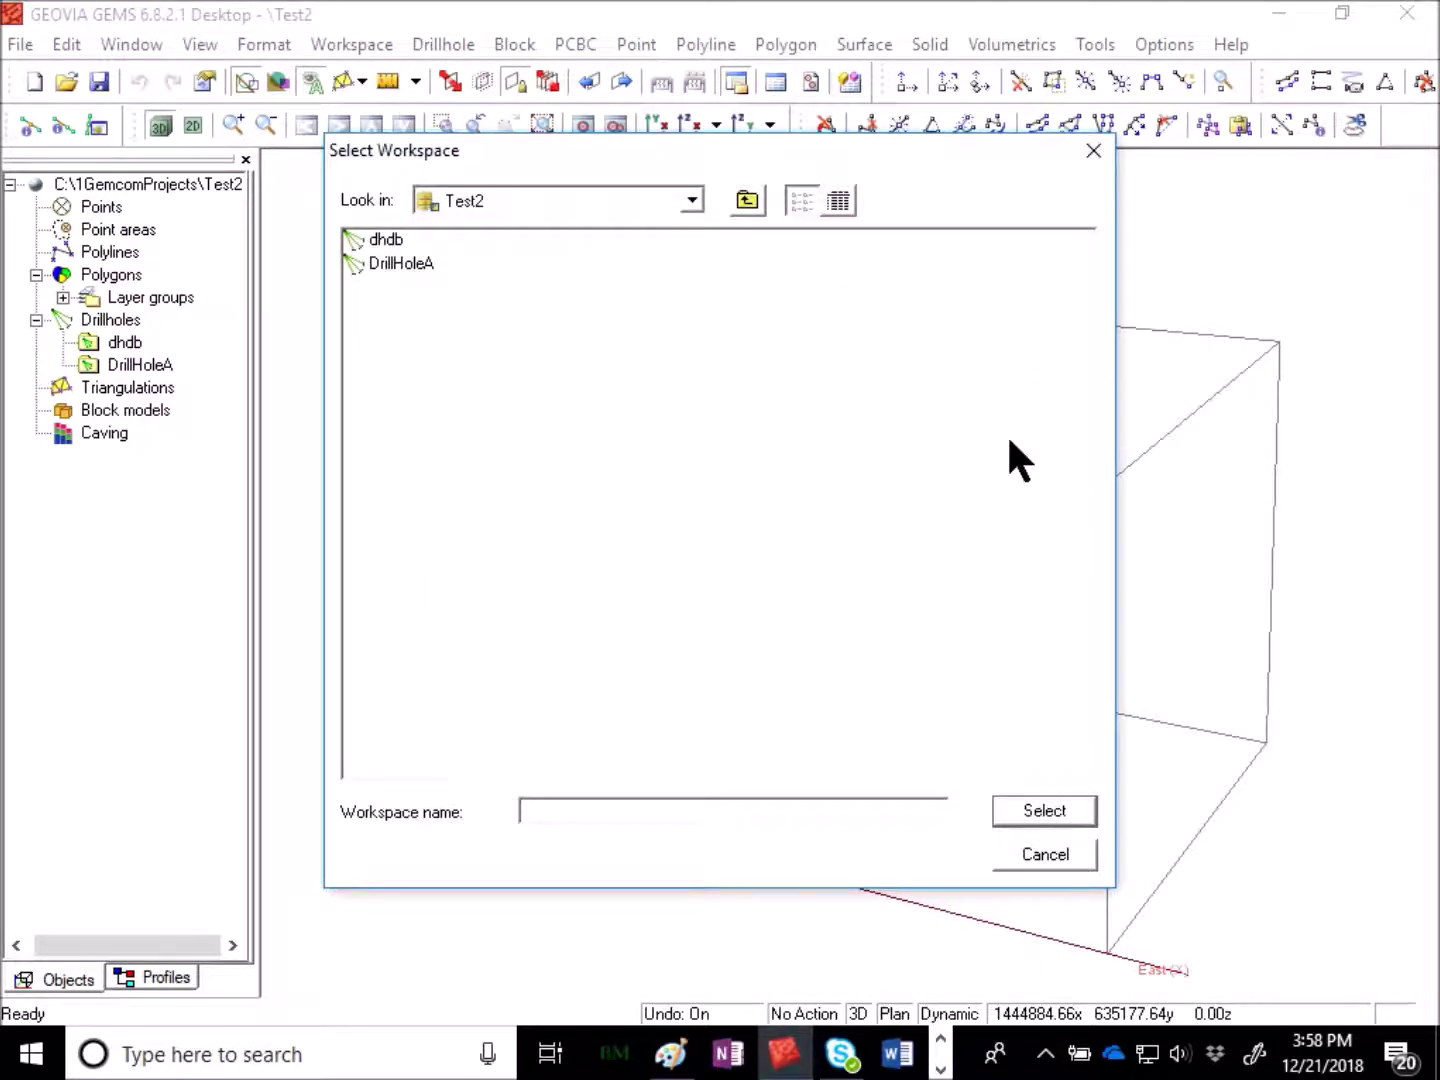
{"action": "left_click", "coordinate": [412, 240]}
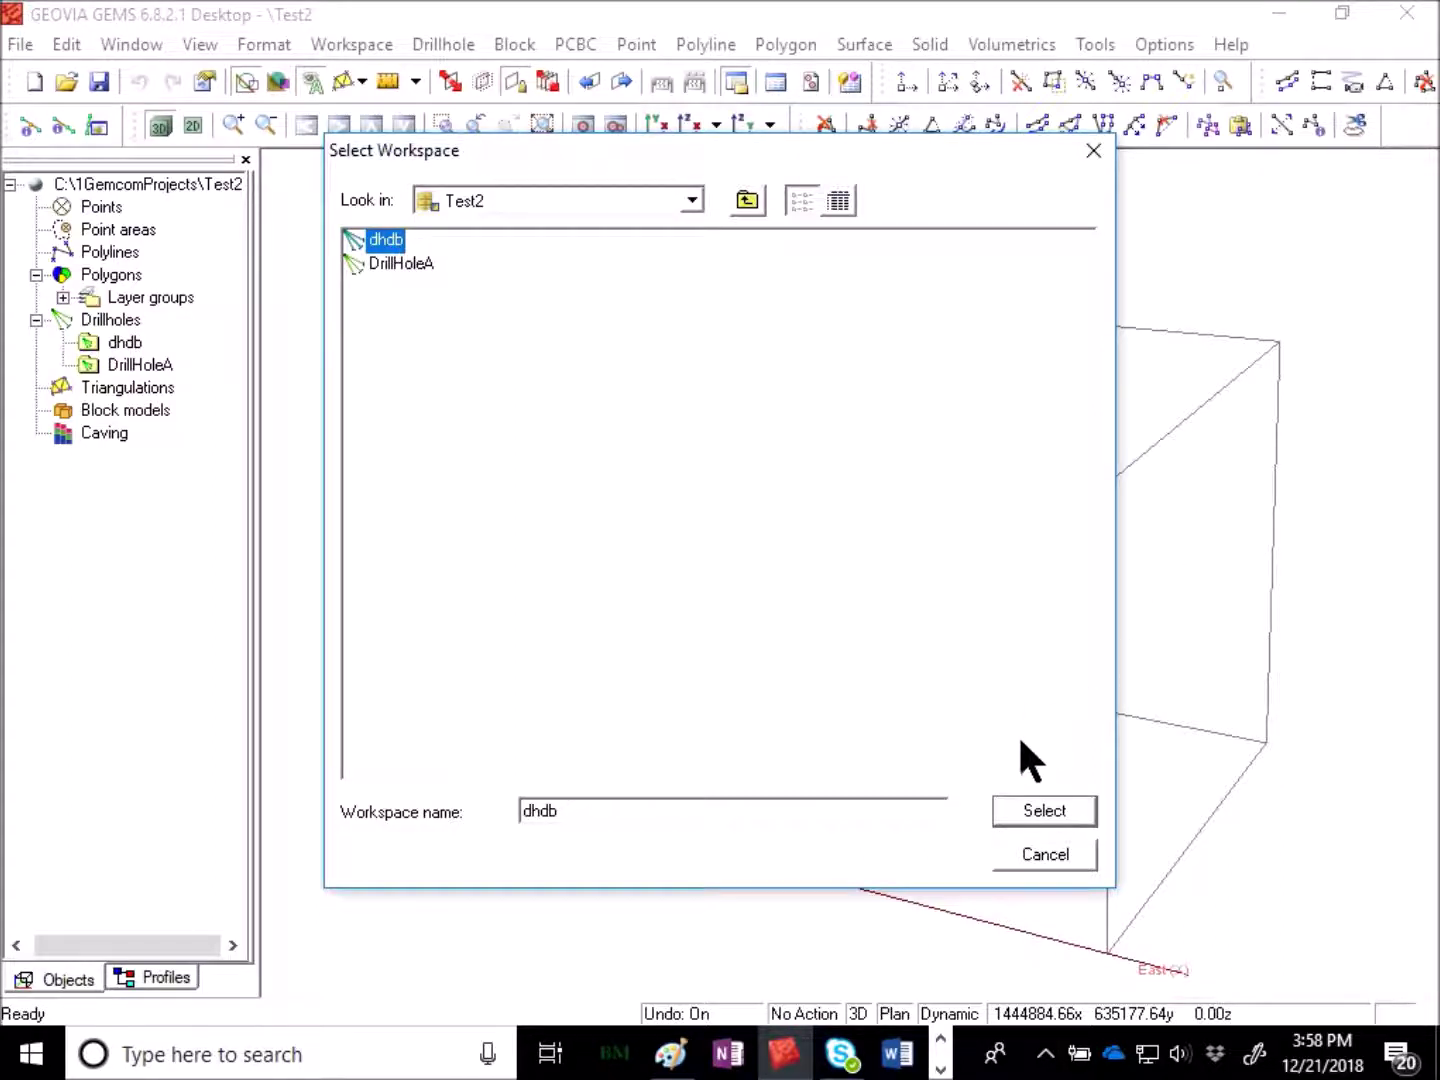
{"action": "left_click", "coordinate": [1029, 816]}
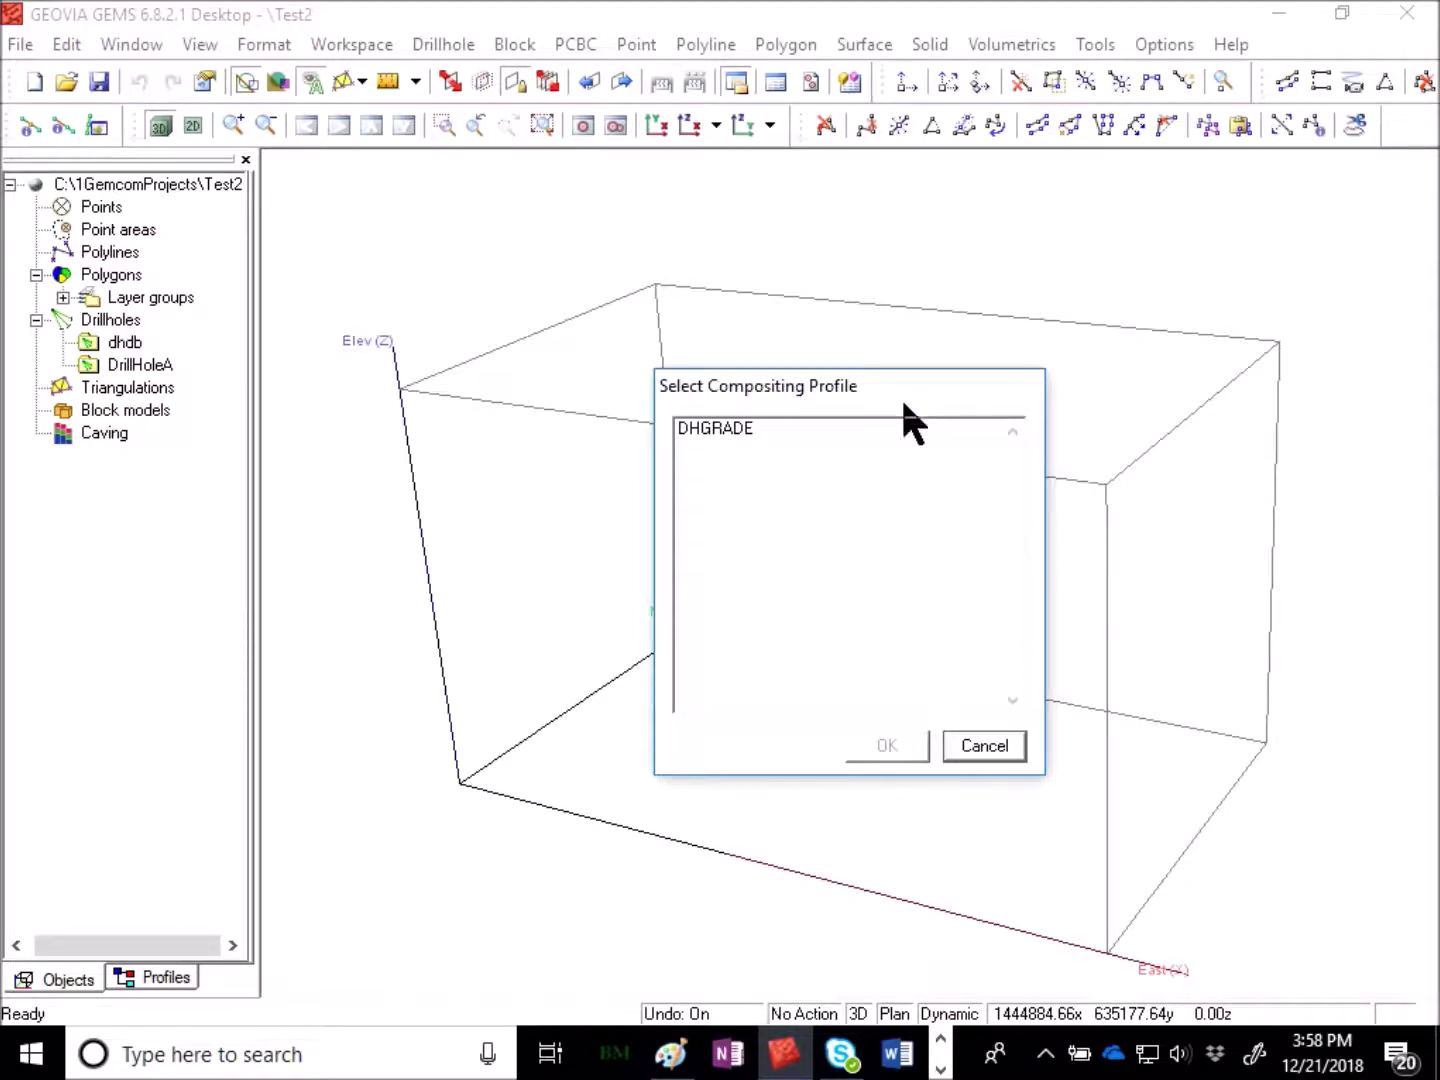
{"action": "left_click", "coordinate": [735, 428]}
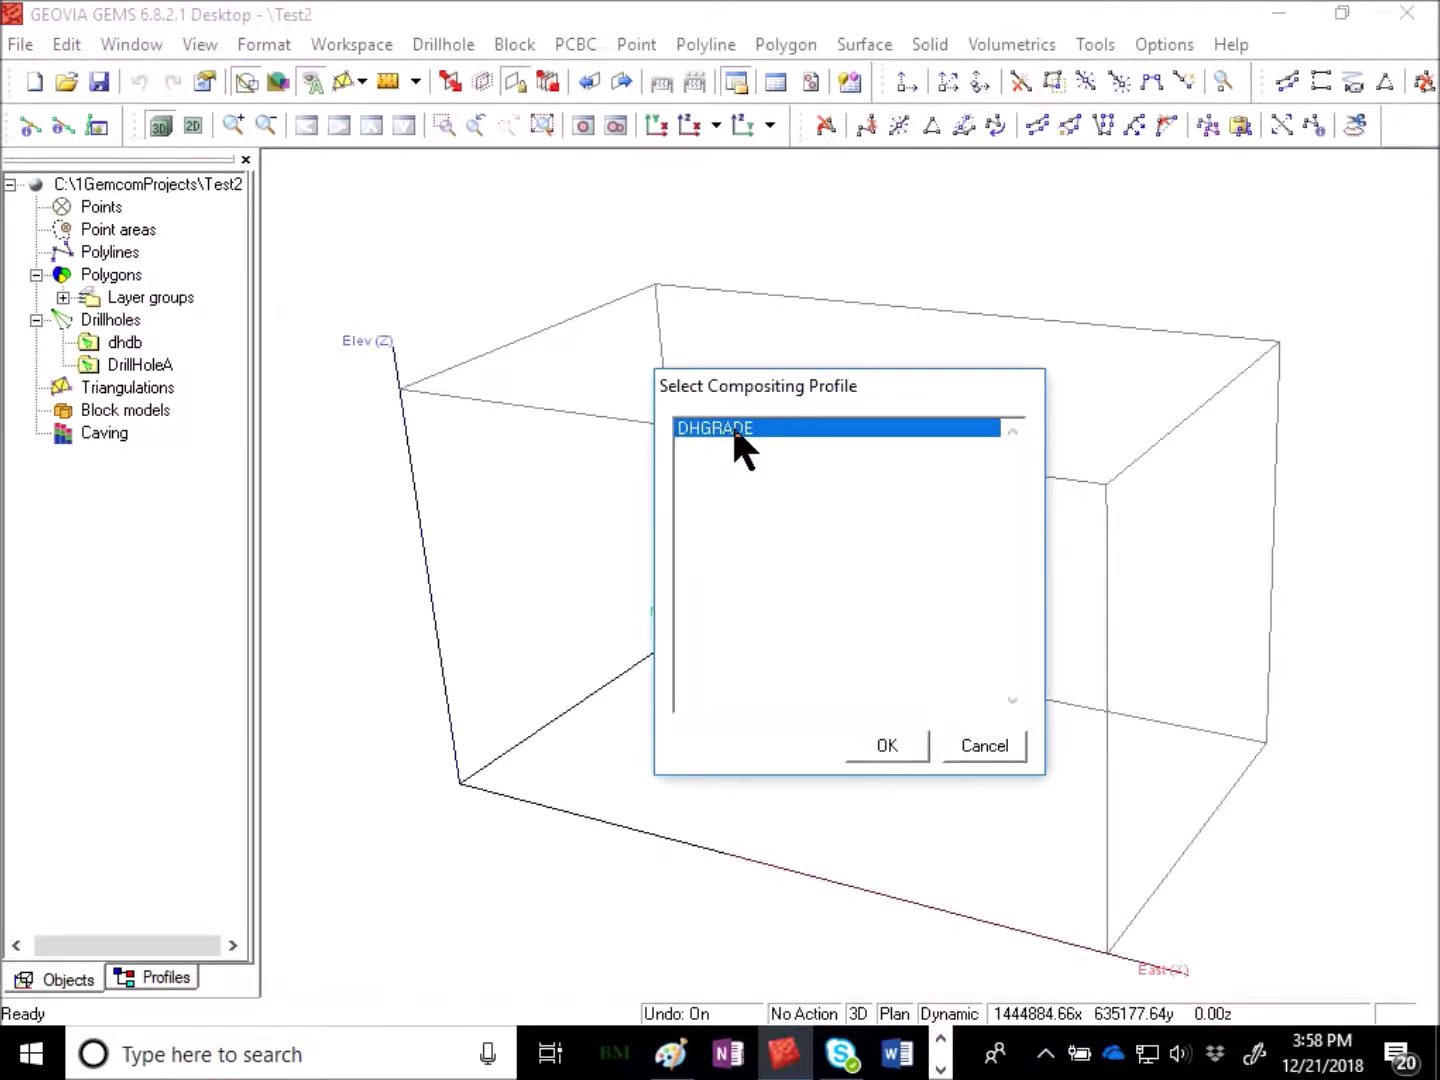
{"action": "left_click", "coordinate": [904, 744]}
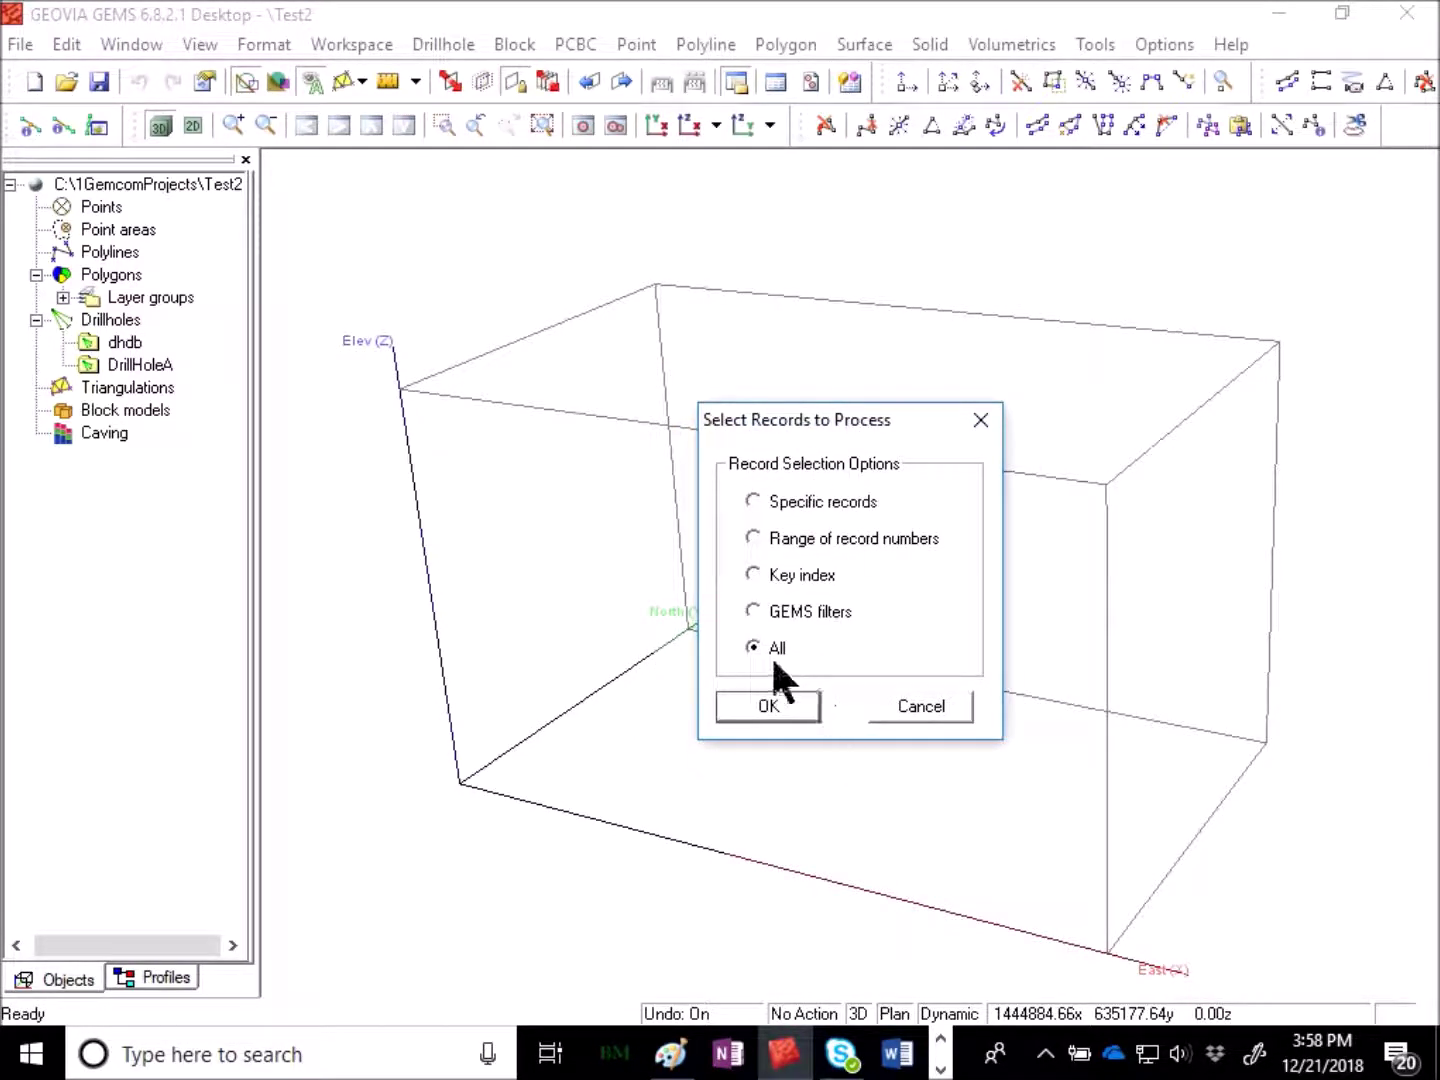
{"action": "left_click", "coordinate": [779, 708]}
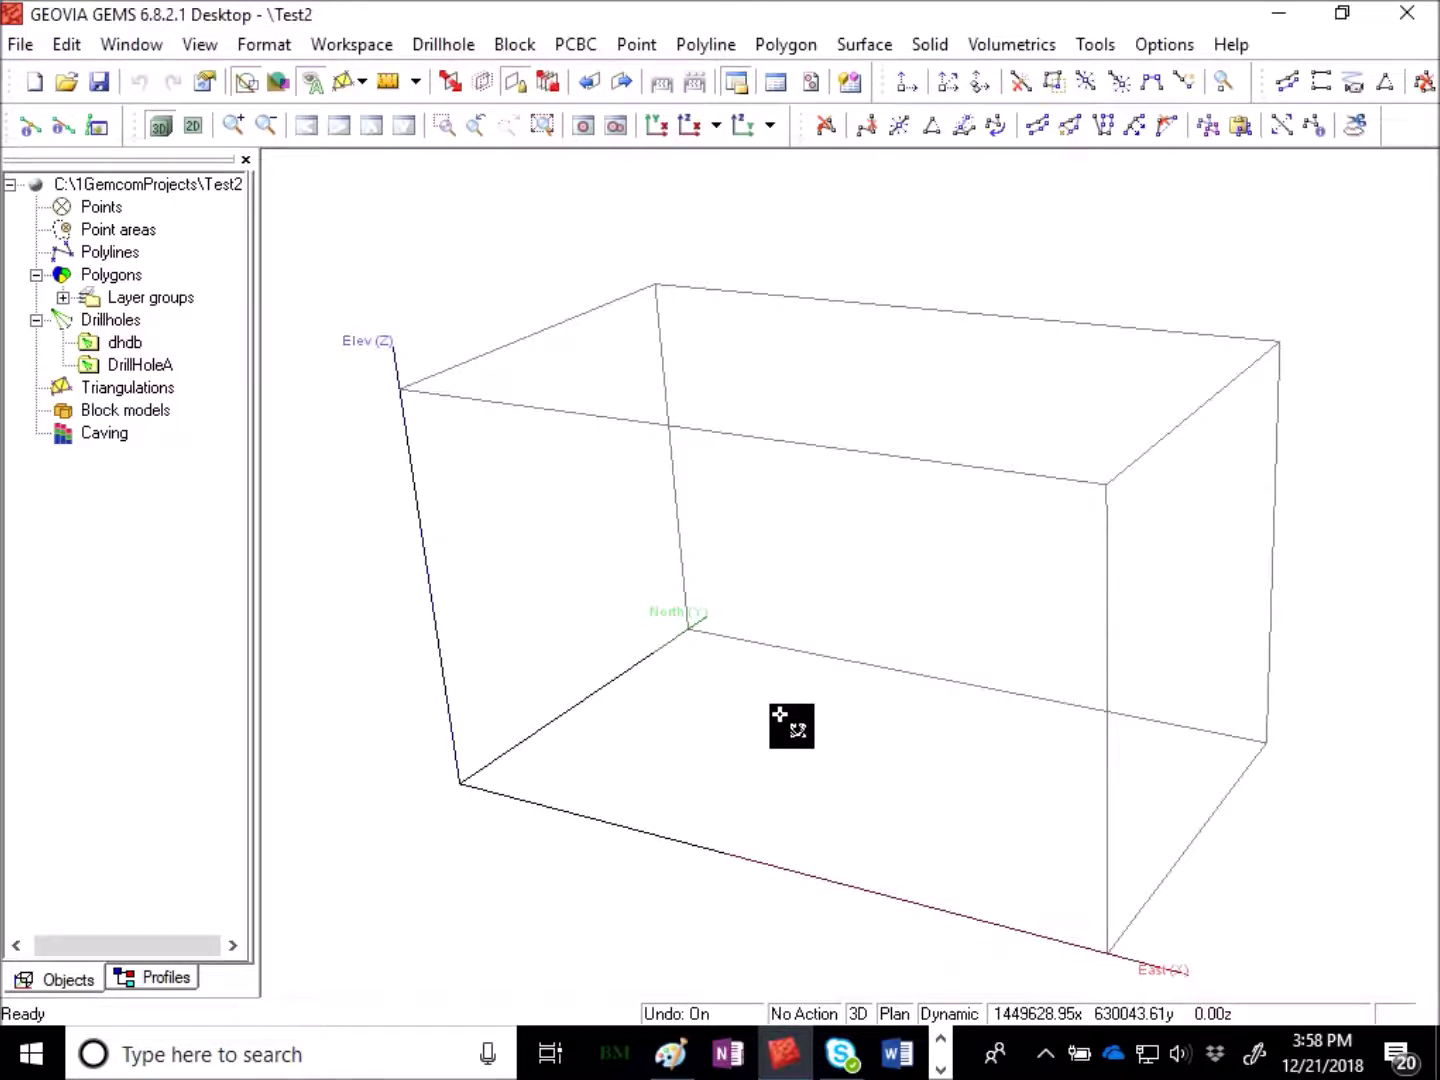
Open the dhdb drillhole database's data in the editor via Edit Data
{"action": "left_click", "coordinate": [125, 342]}
{"action": "right_click", "coordinate": [132, 352]}
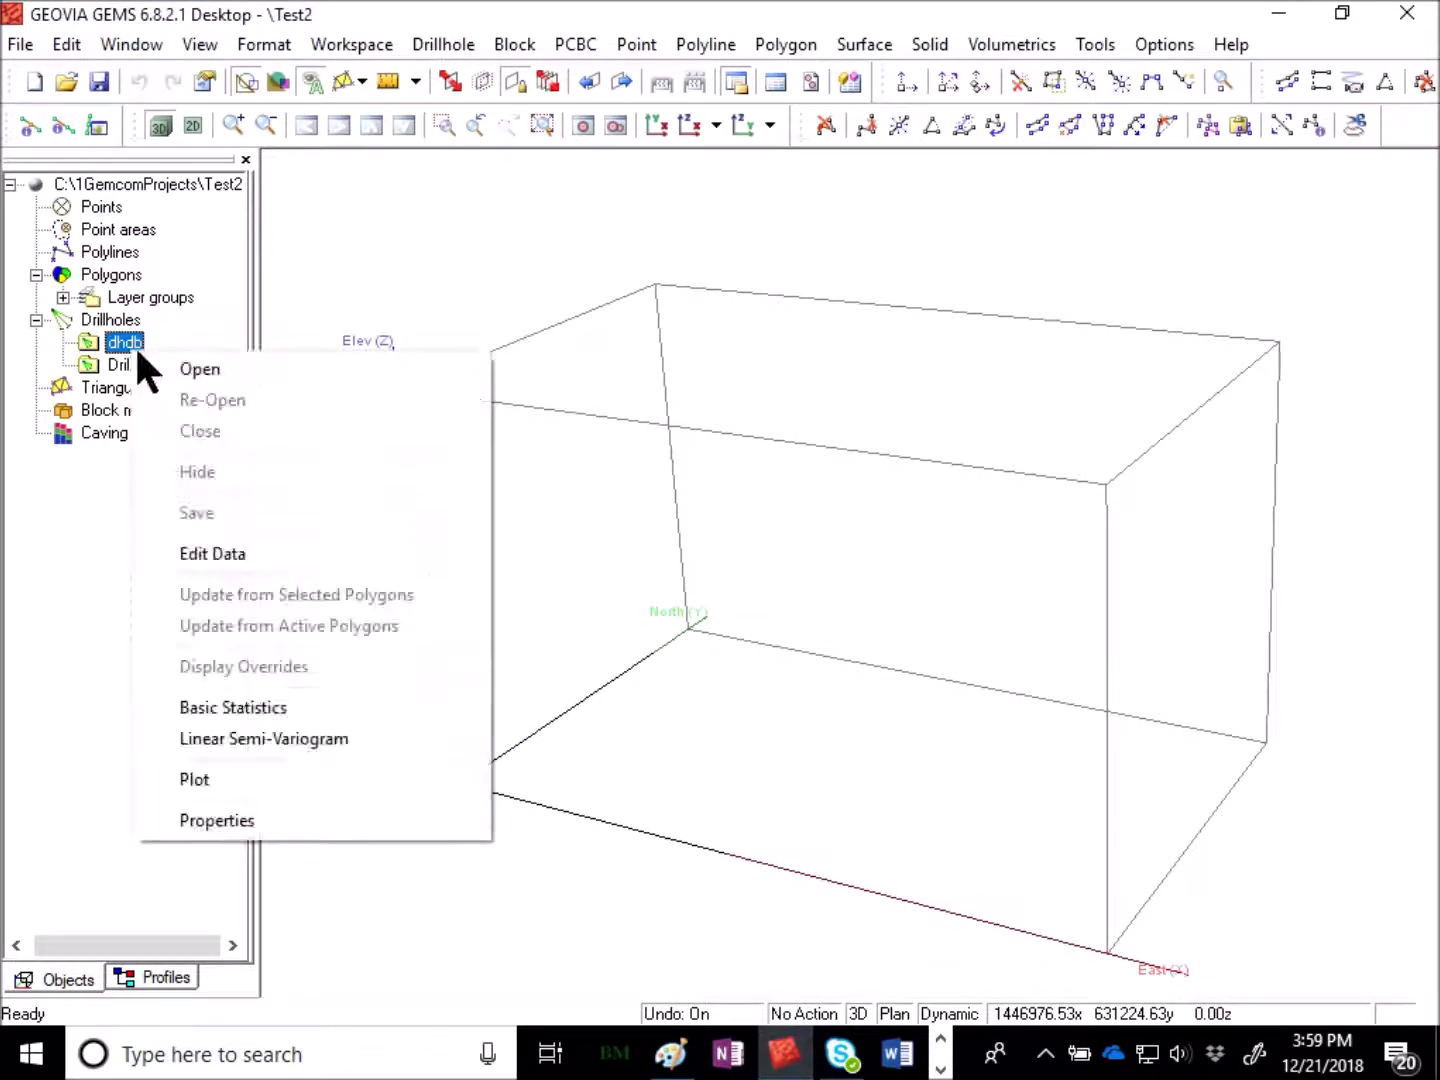
{"action": "left_click", "coordinate": [252, 553]}
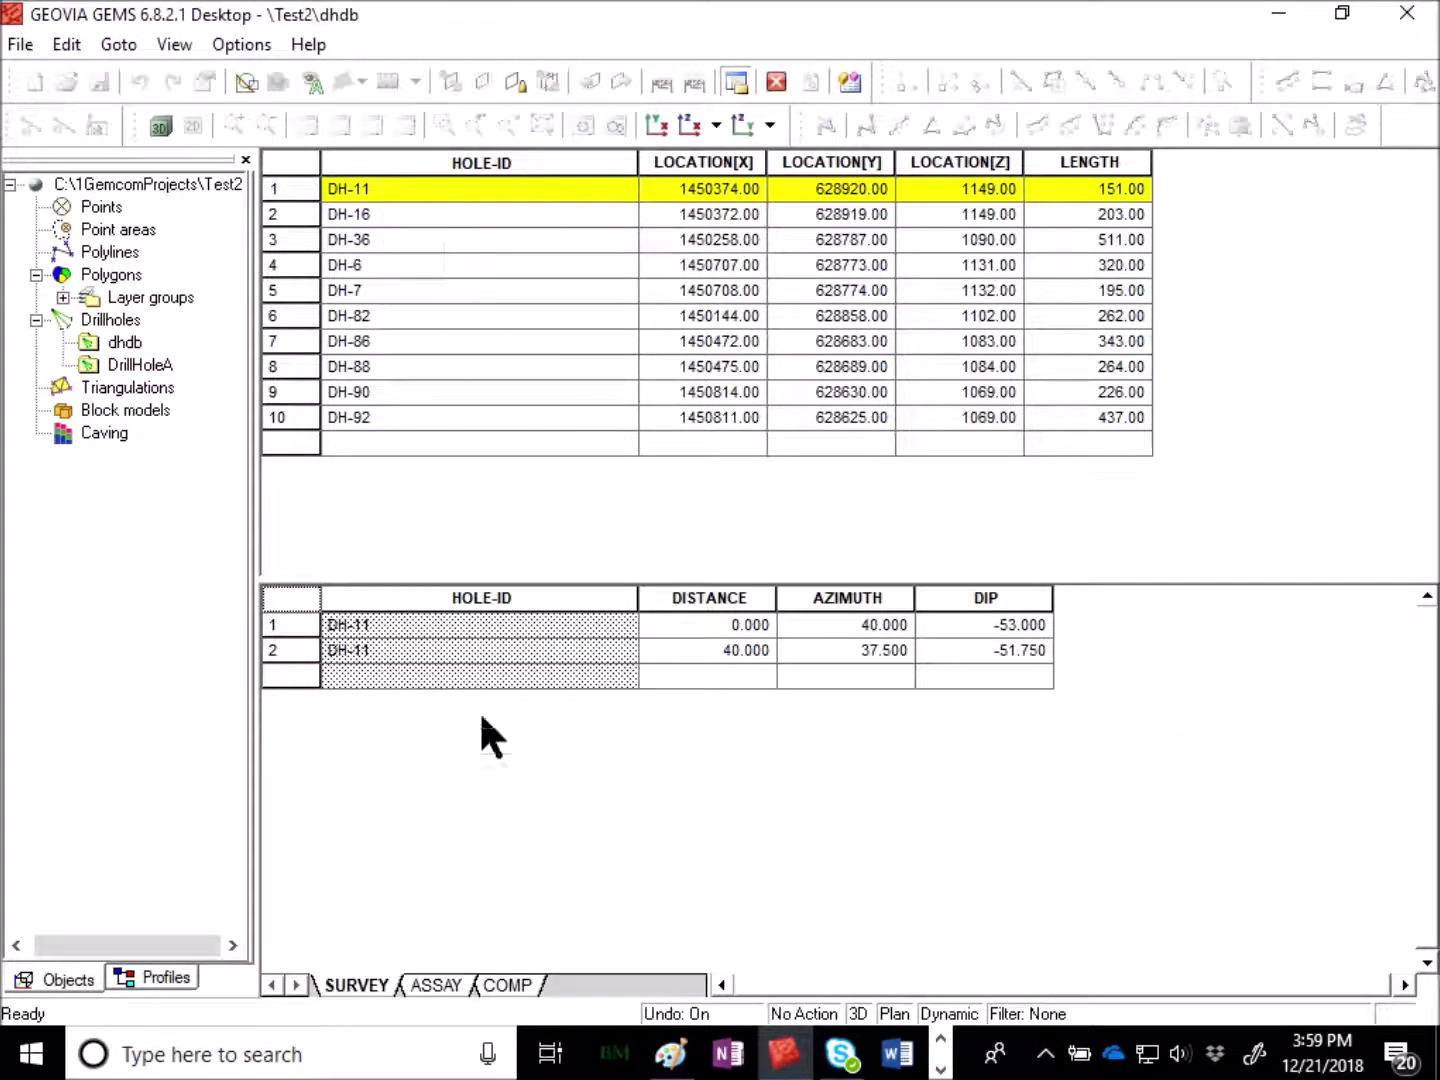
Check the COMP composite grades 3.76, 3.61 and 3.57 for 80–110 m, then view DH-11's ASSAY intervals
{"action": "left_click", "coordinate": [530, 990]}
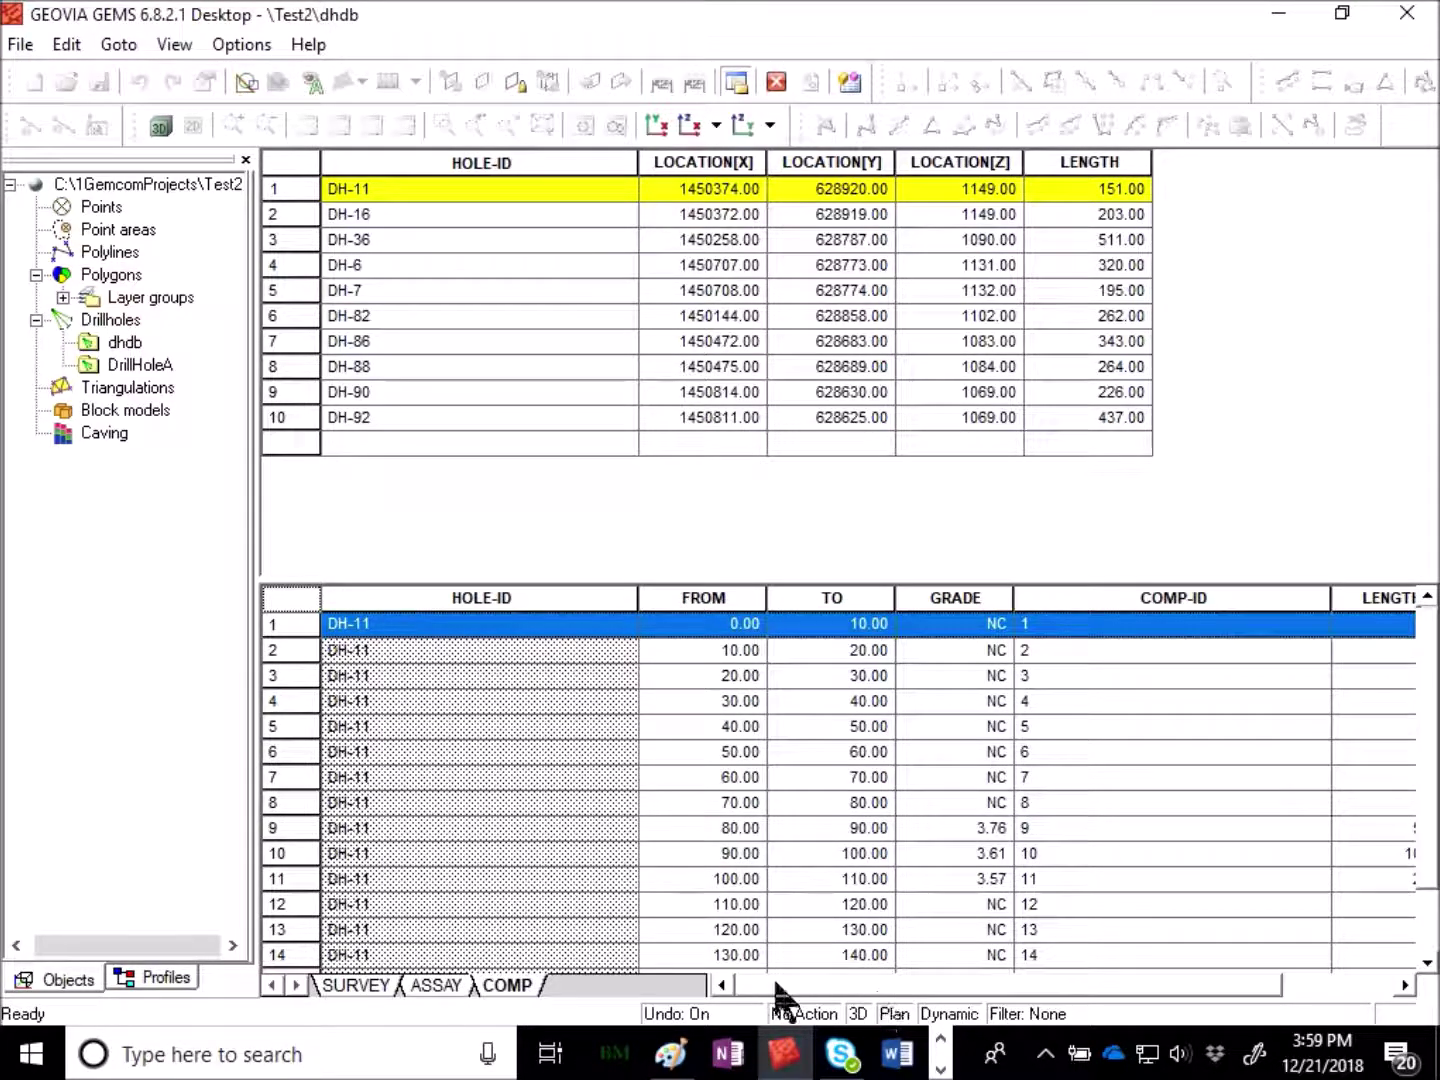
{"action": "left_click_drag", "start_coordinate": [770, 987], "coordinate": [866, 986]}
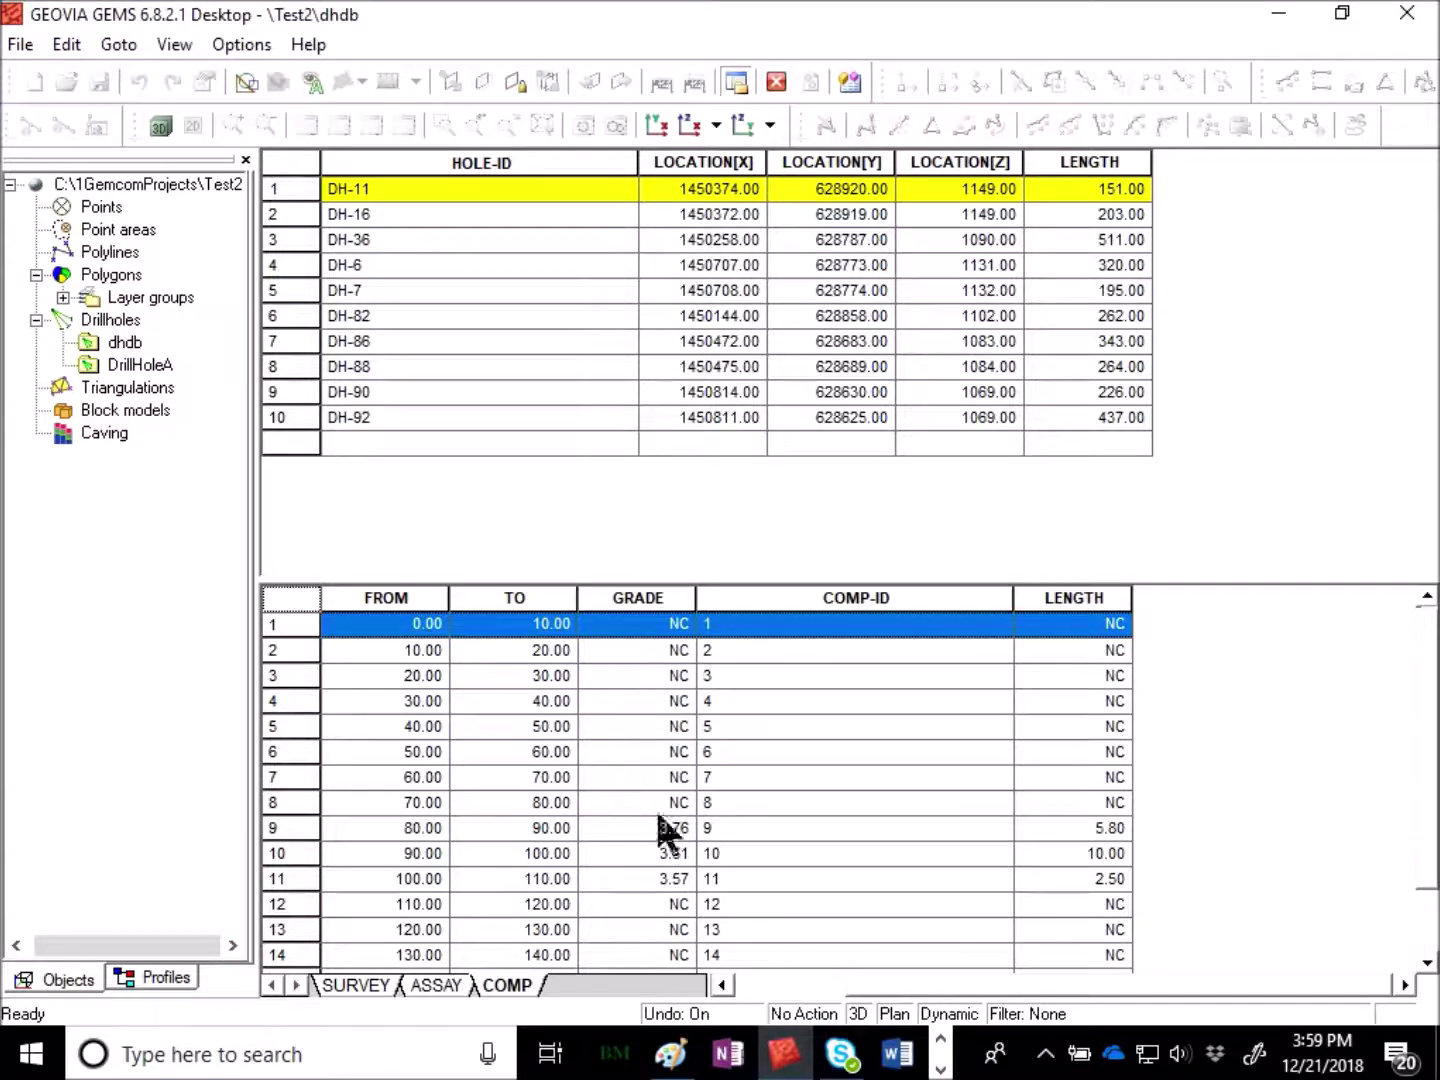
{"action": "scroll", "coordinate": [662, 799], "scroll_direction": "down", "scroll_amount": 1}
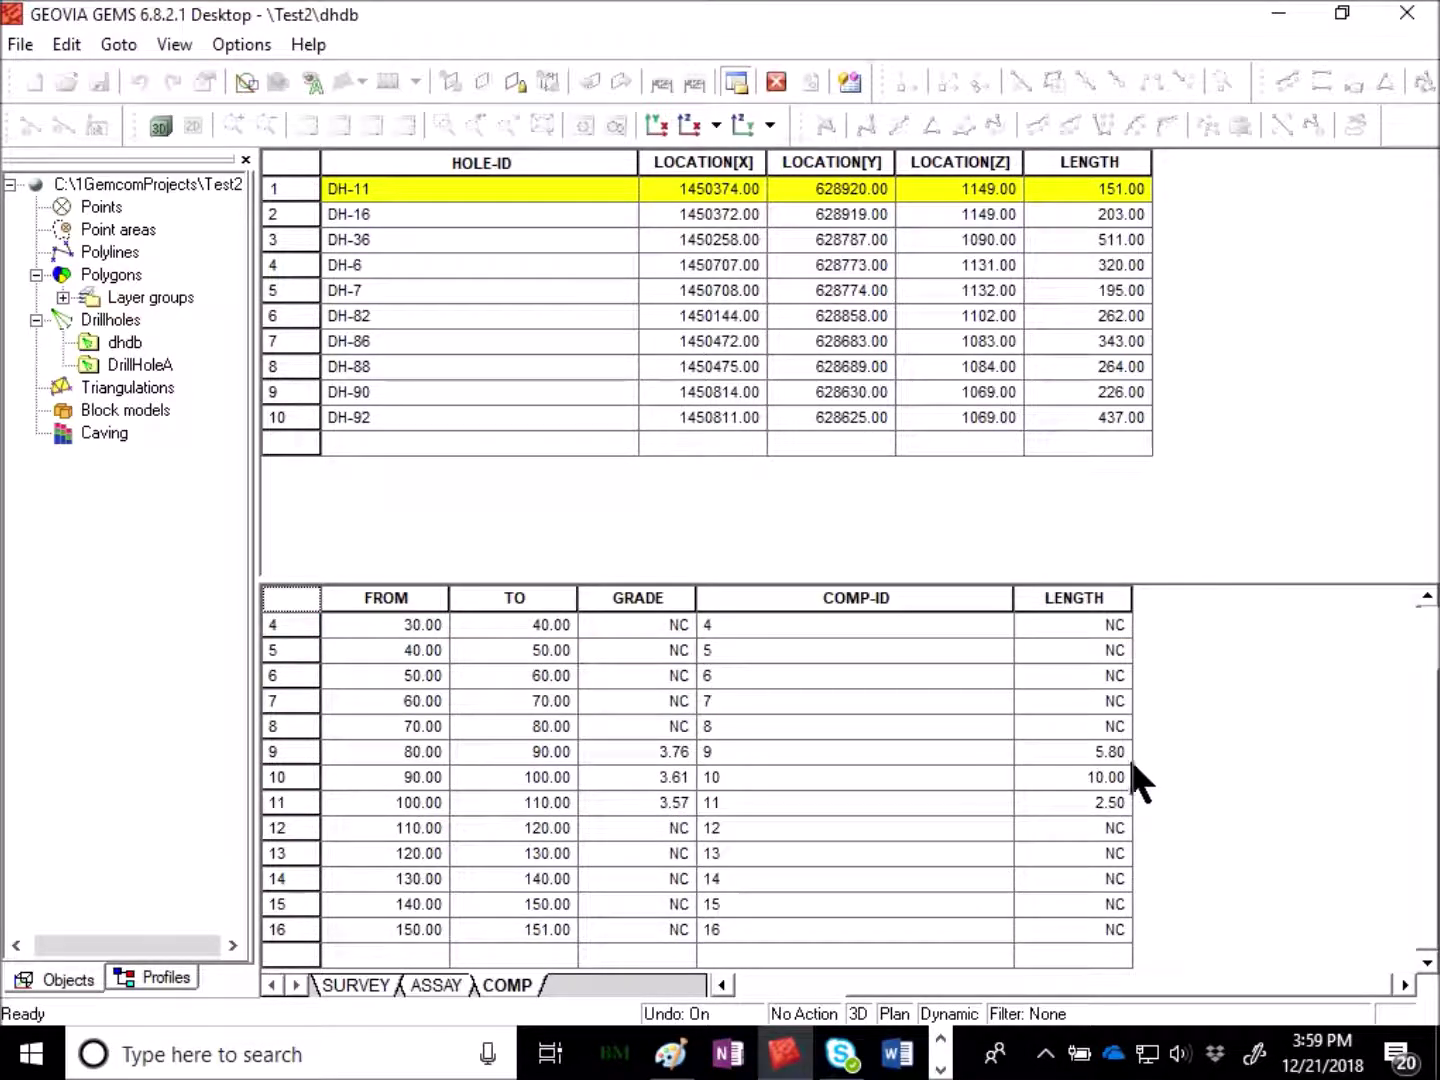
{"action": "scroll", "coordinate": [1026, 769], "scroll_direction": "up", "scroll_amount": 1}
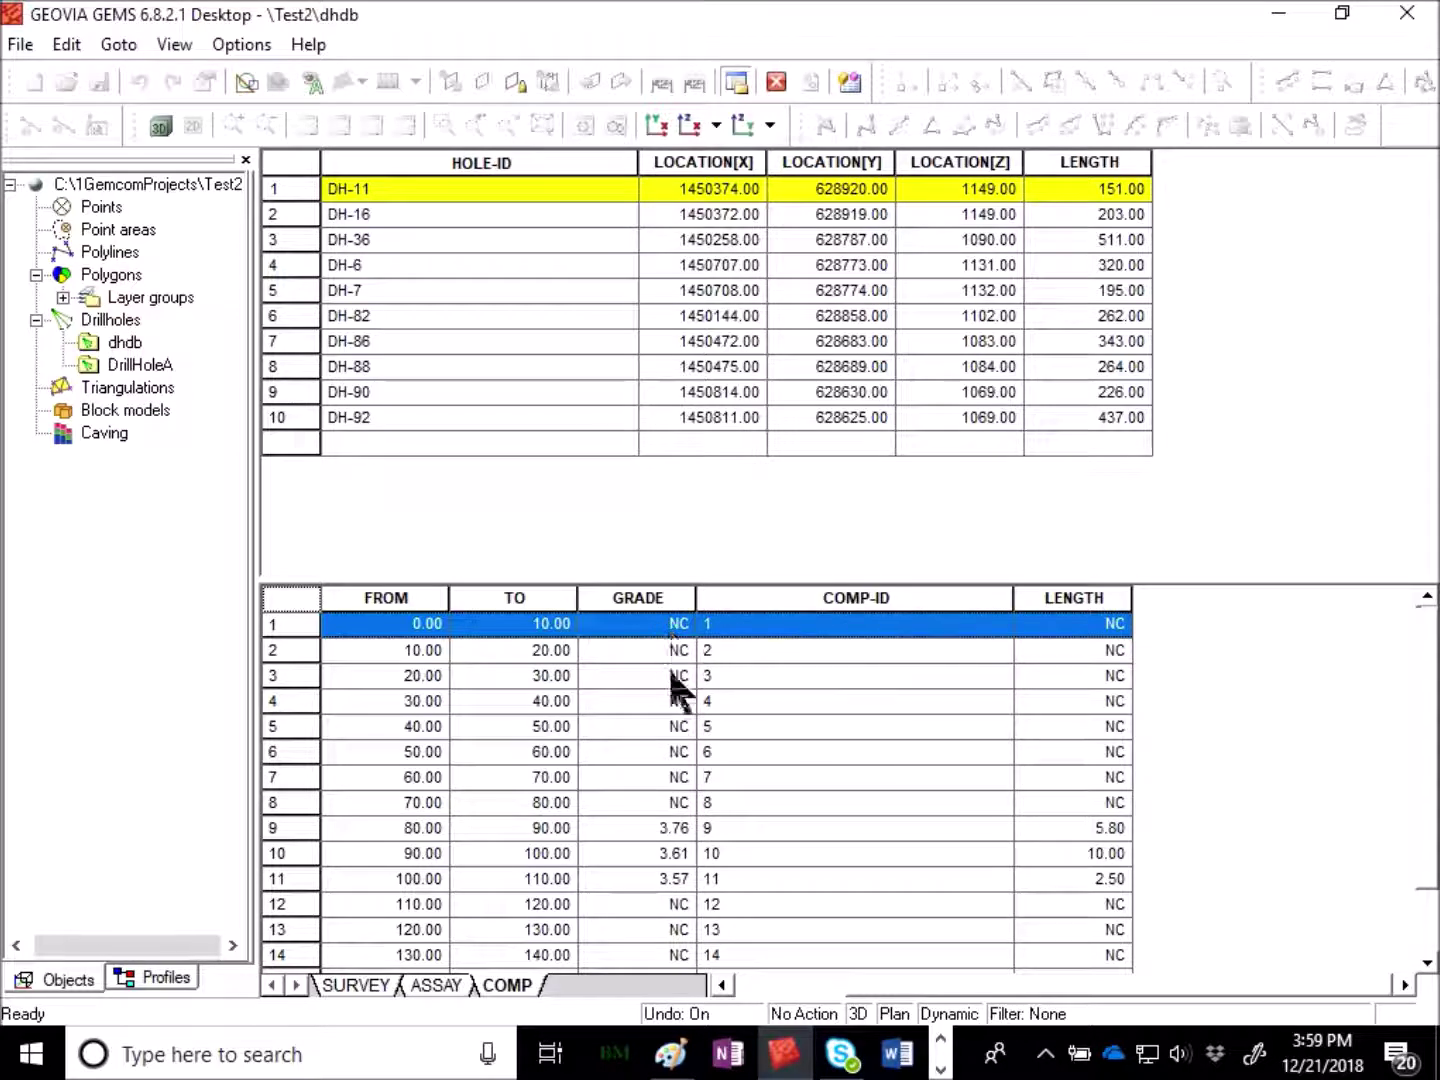
{"action": "scroll", "coordinate": [679, 790], "scroll_direction": "down", "scroll_amount": 1}
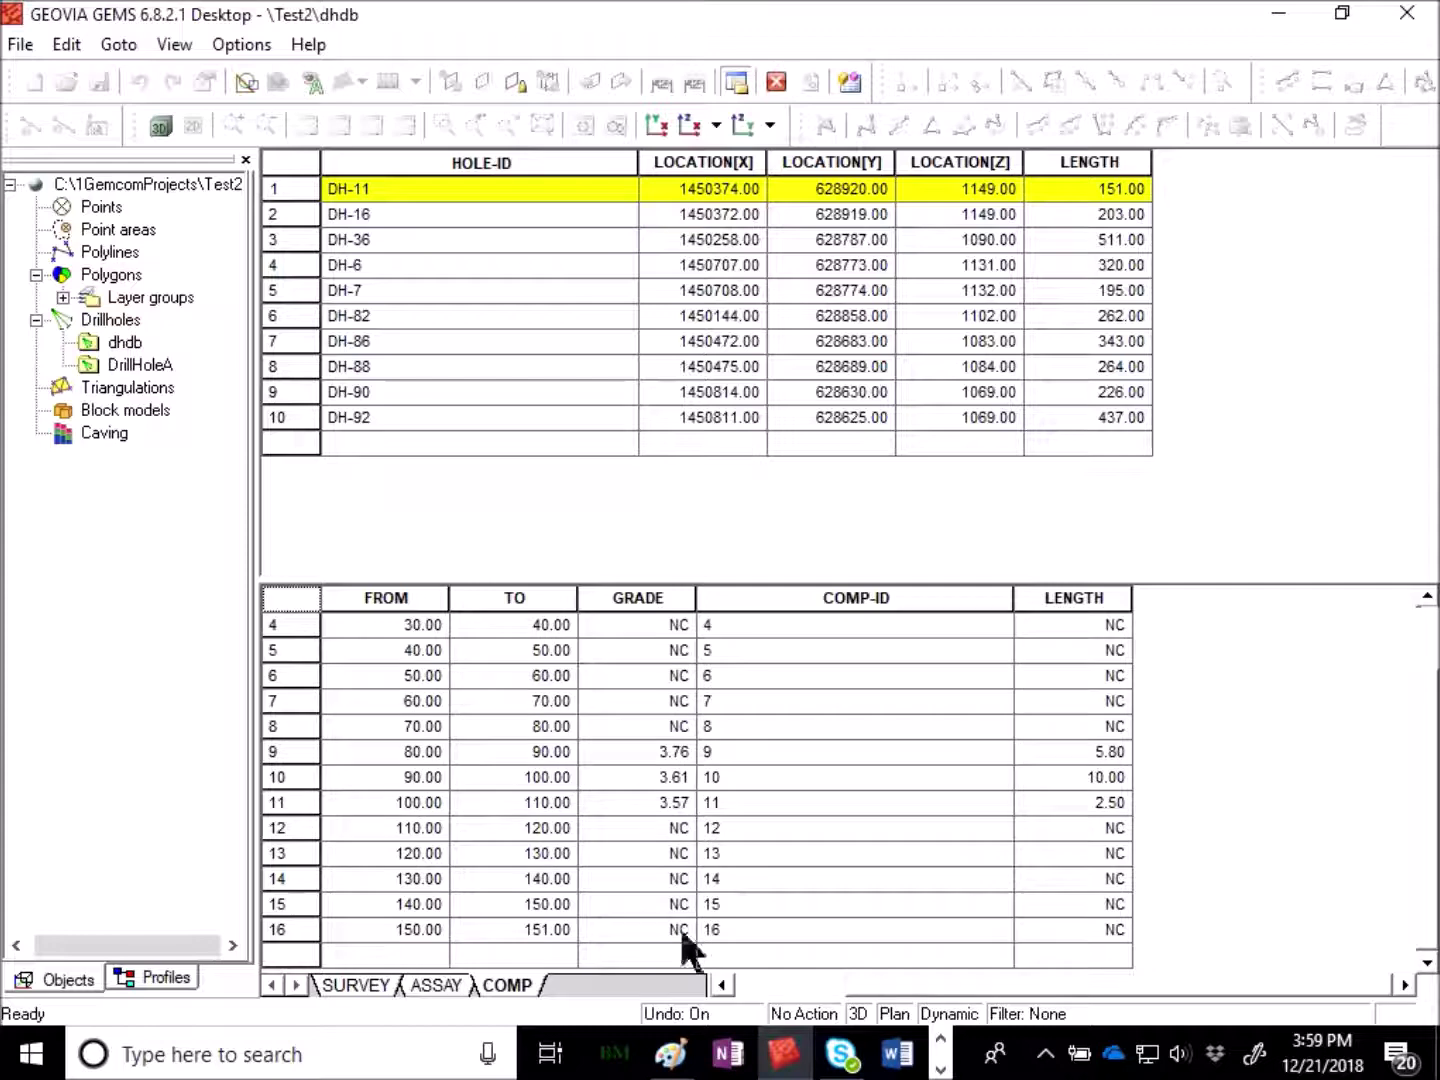
{"action": "scroll", "coordinate": [633, 840], "scroll_direction": "up", "scroll_amount": 1}
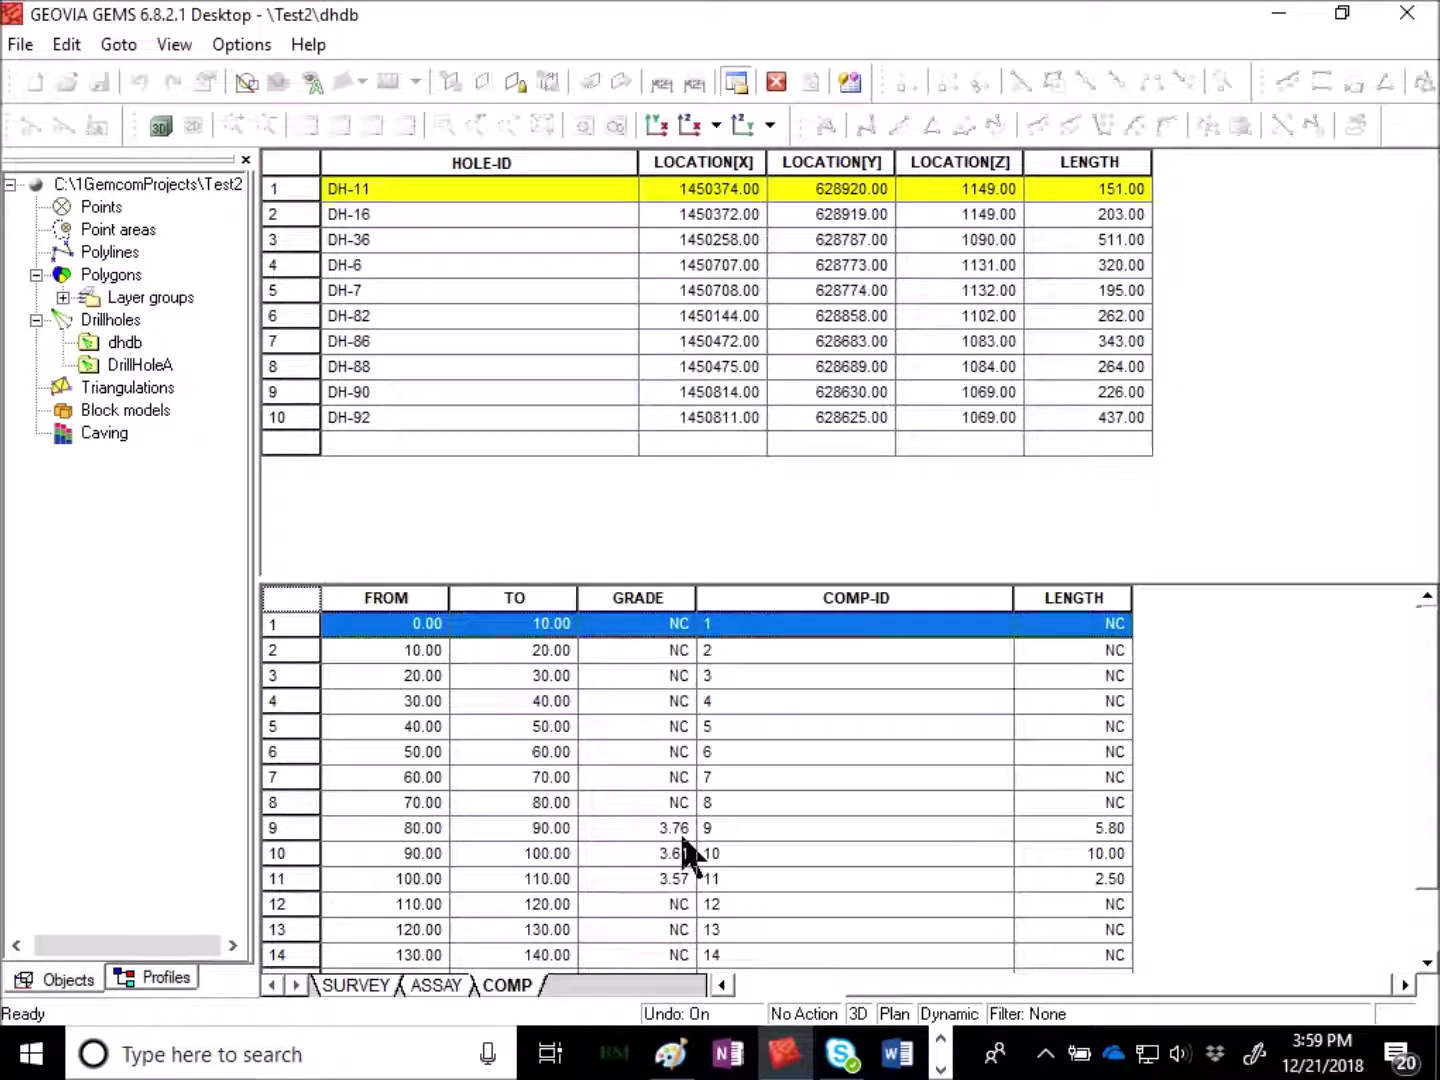
{"action": "left_click", "coordinate": [436, 986]}
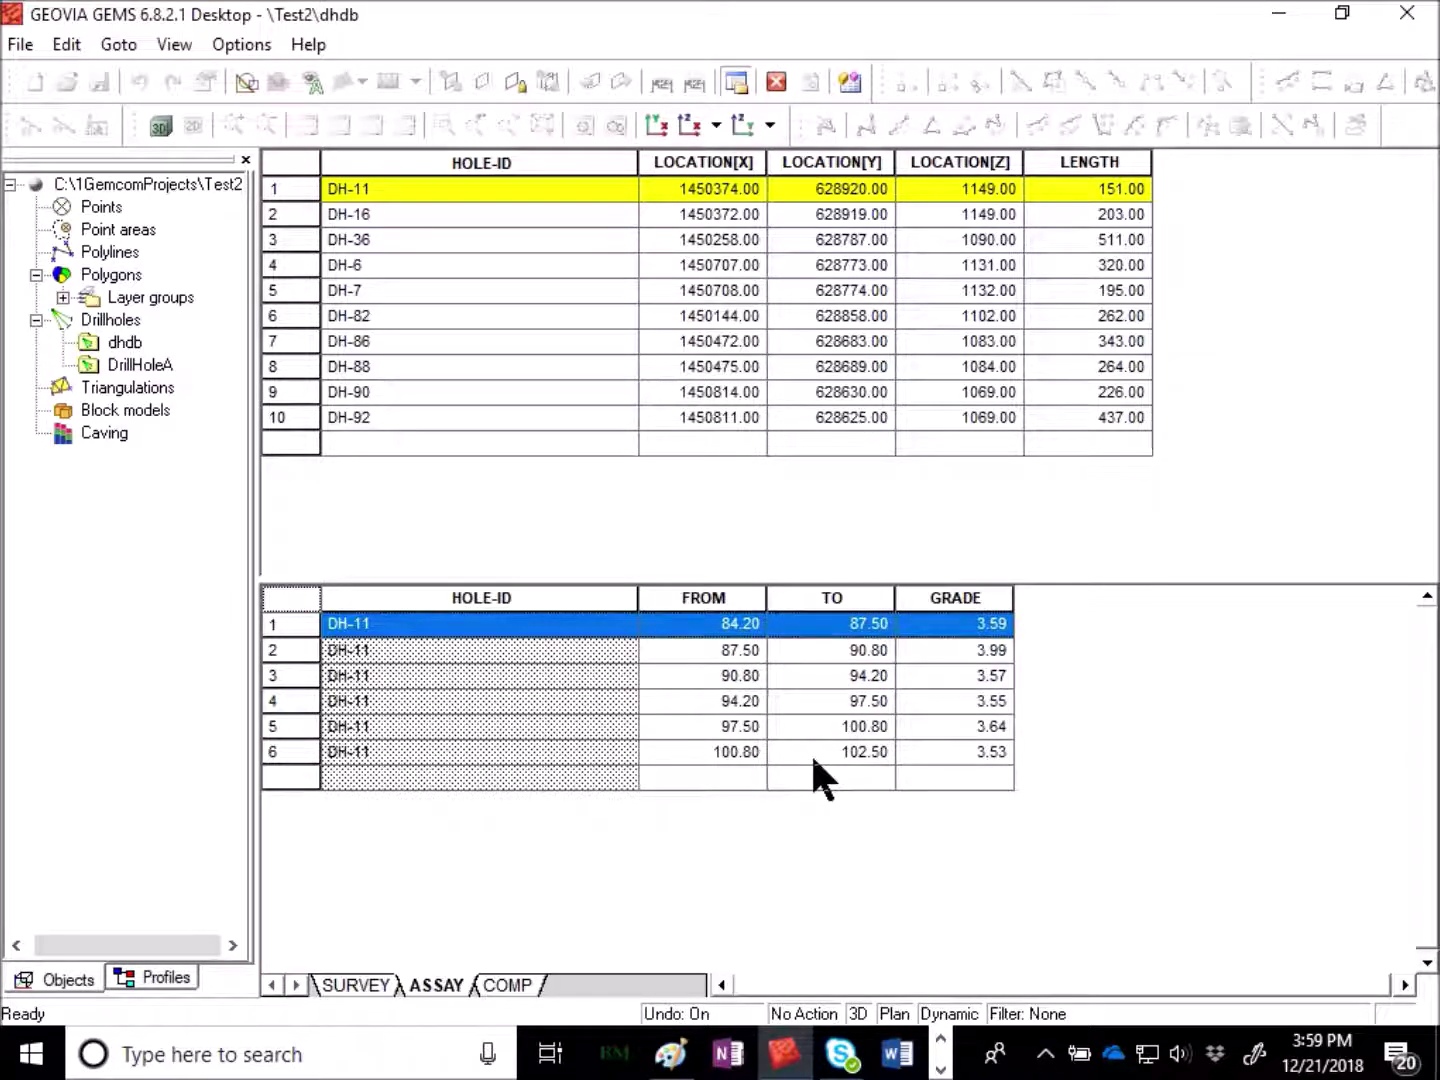
Review DH-11's COMP composite lengths 5.80, 10.00 and 2.50 for 80–110 m, through to 151.00
{"action": "left_click", "coordinate": [510, 985]}
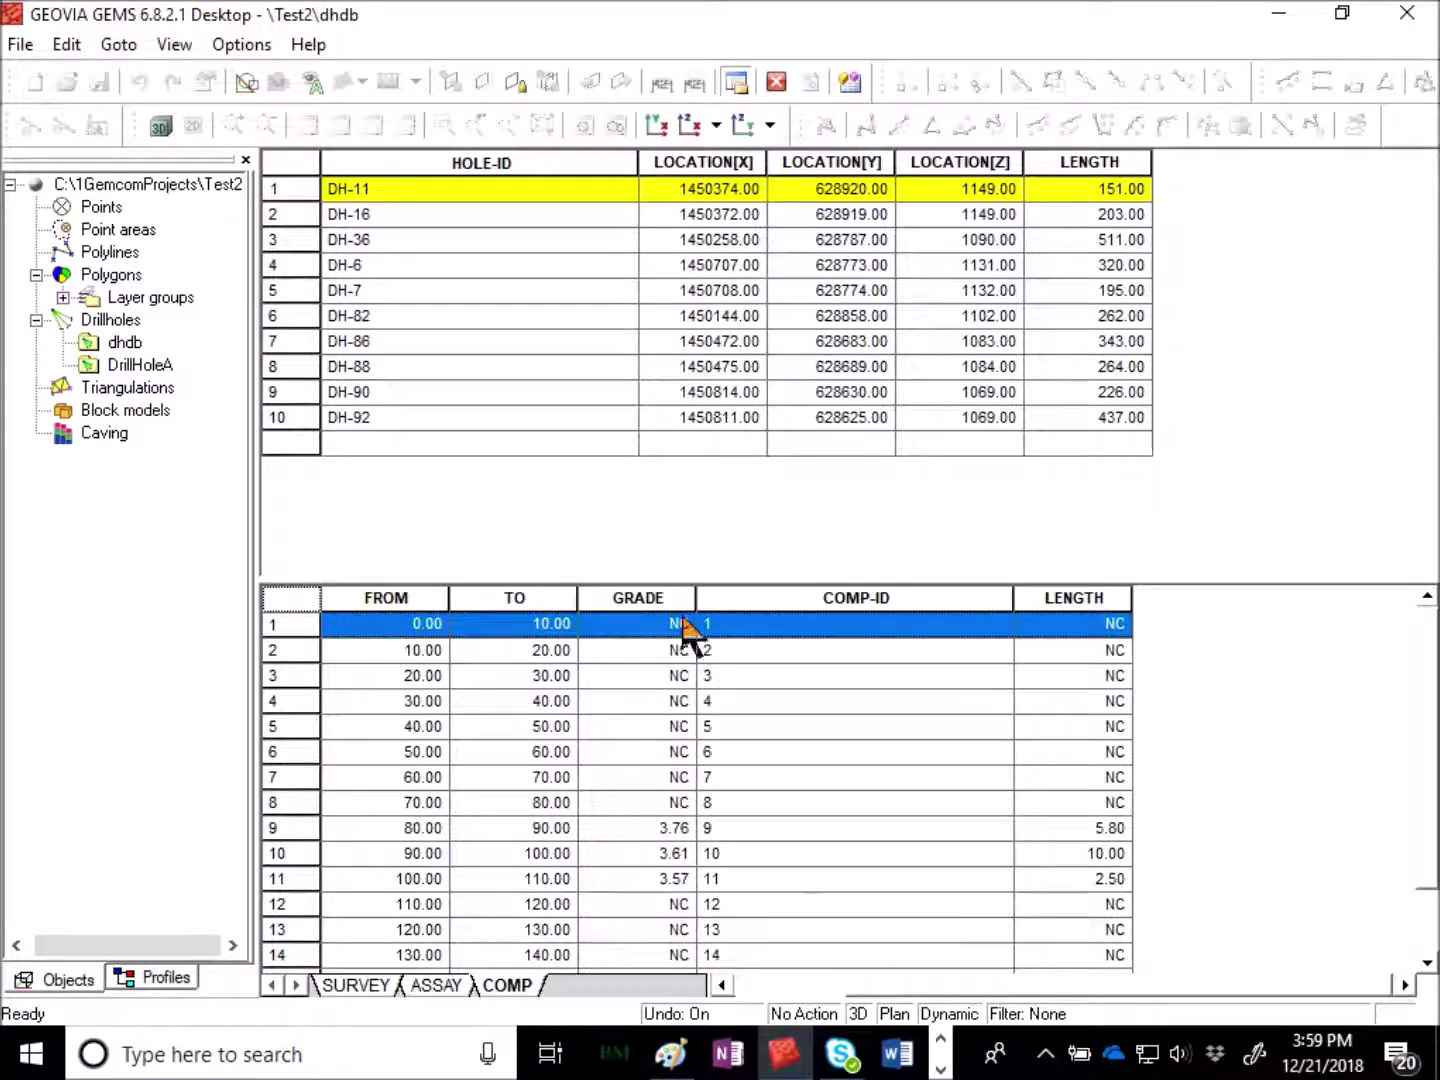
{"action": "scroll", "coordinate": [690, 700], "scroll_direction": "down", "scroll_amount": 1}
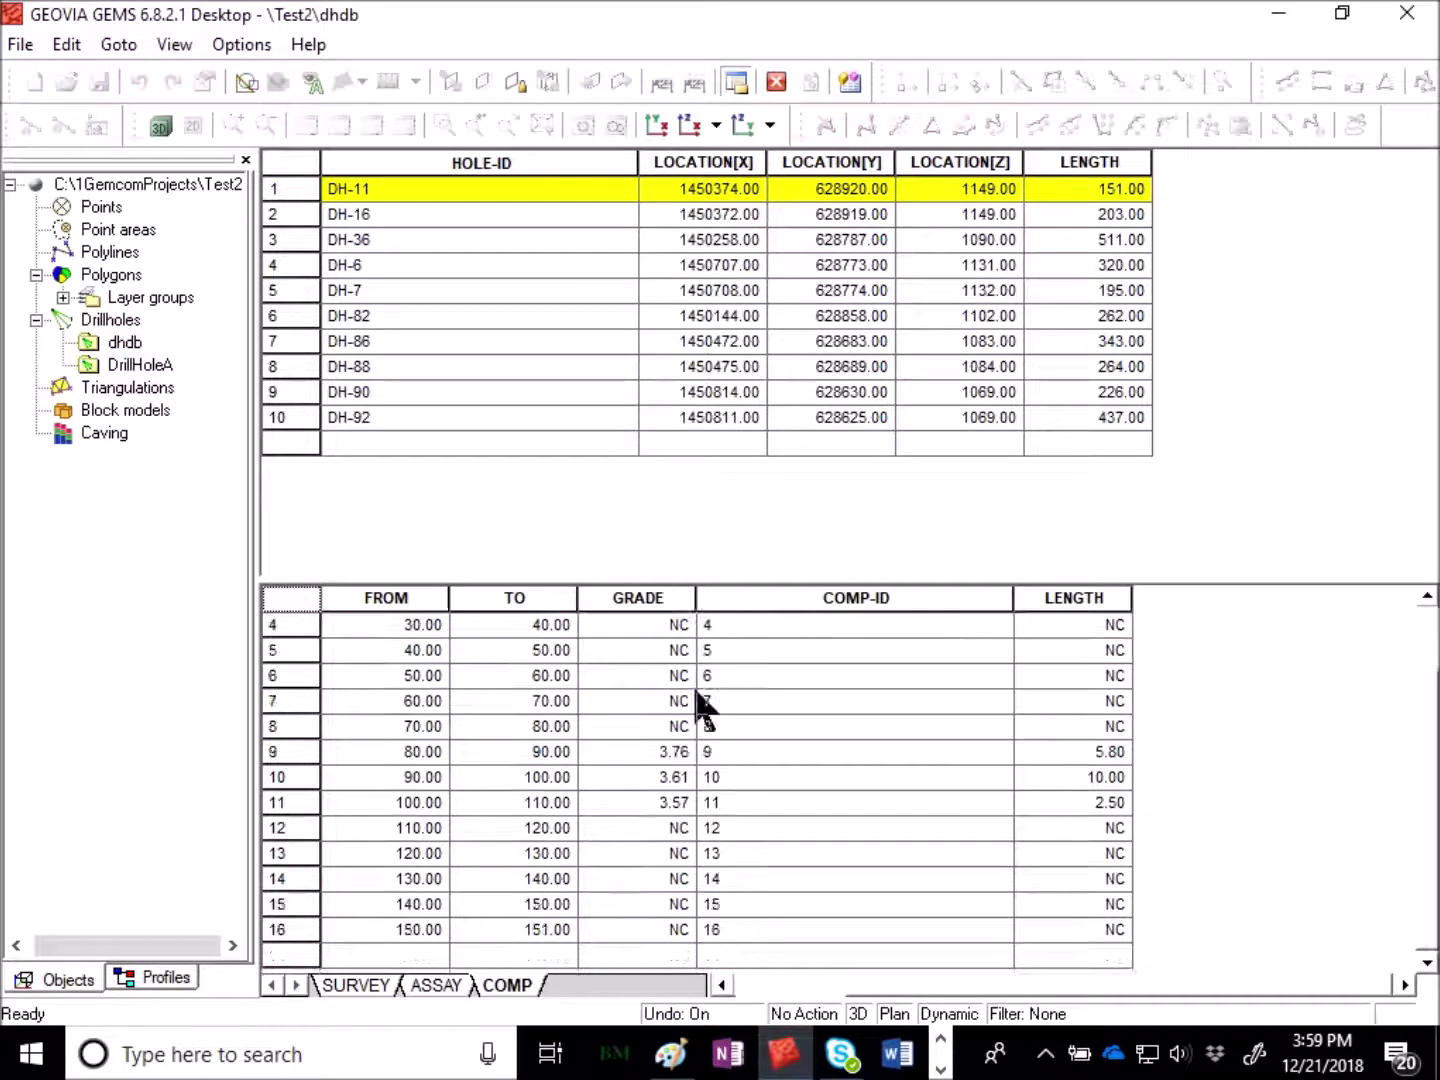